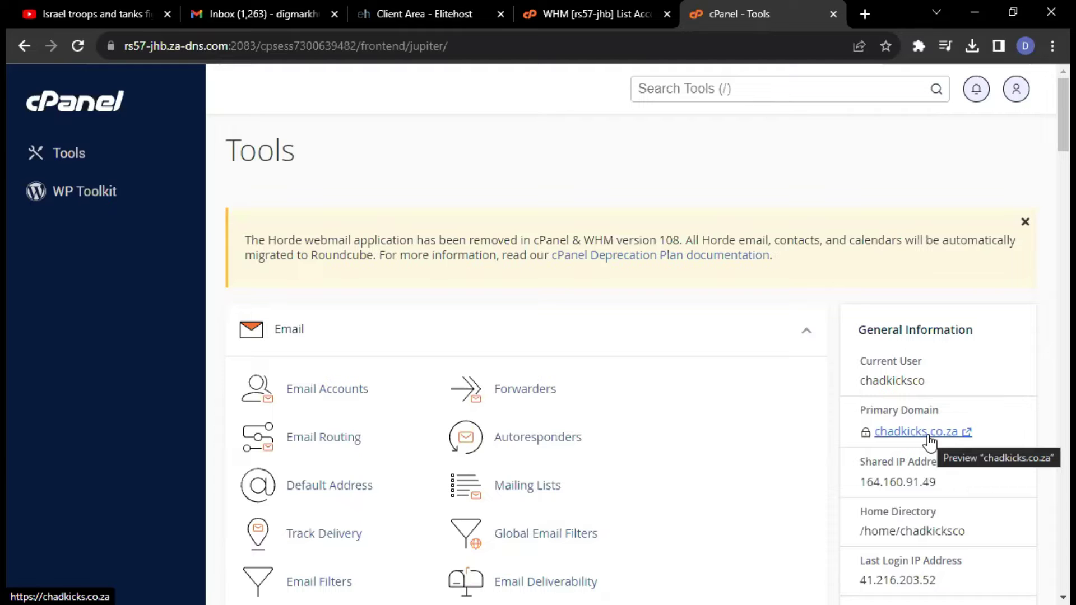
# Open the account's primary domain chadkicks.co.za from the general information and examine the text of the page that loads.
pyautogui.click(580, 15)
pyautogui.click(698, 11)
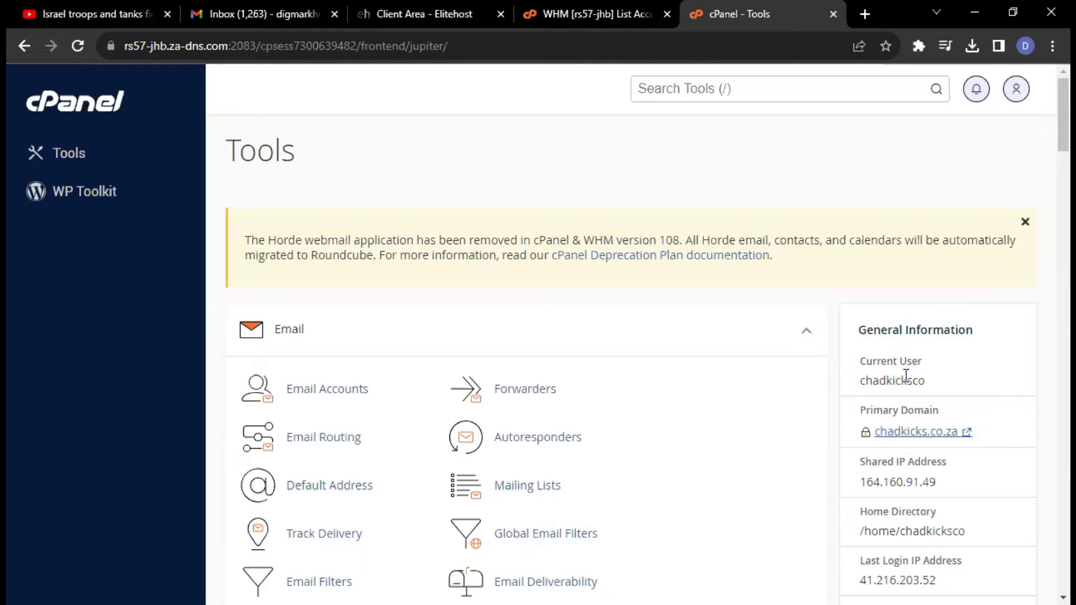
pyautogui.click(968, 434)
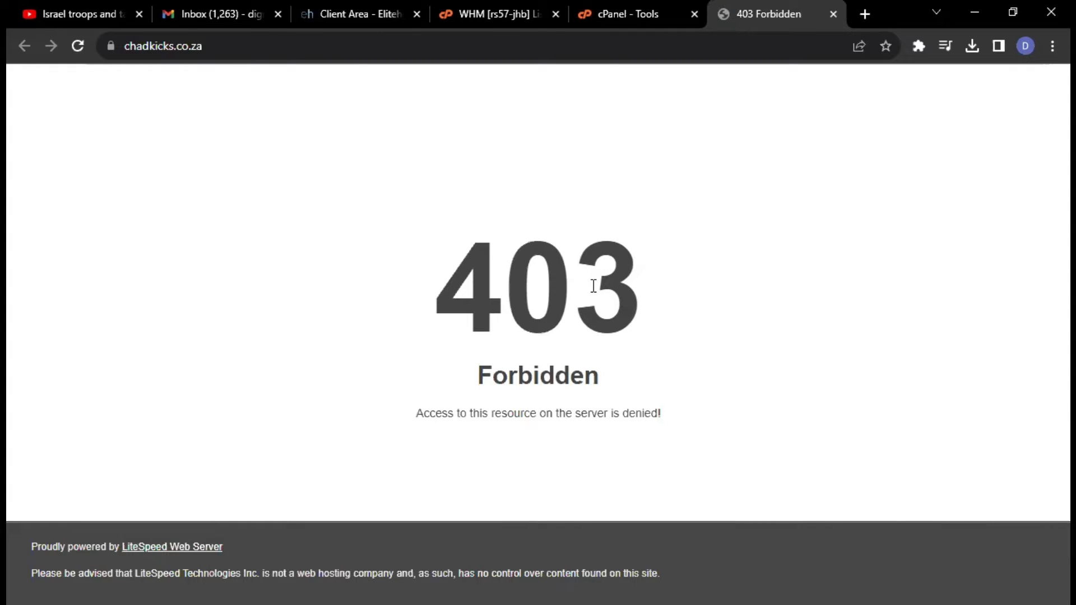
pyautogui.moveTo(437, 233); pyautogui.dragTo(718, 419)
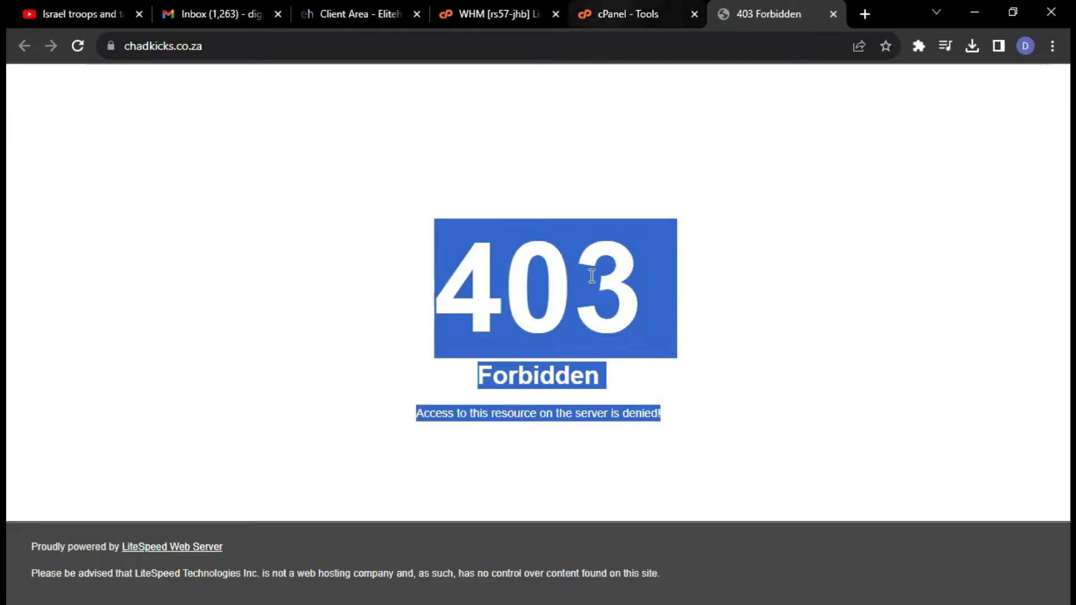
pyautogui.click(685, 358)
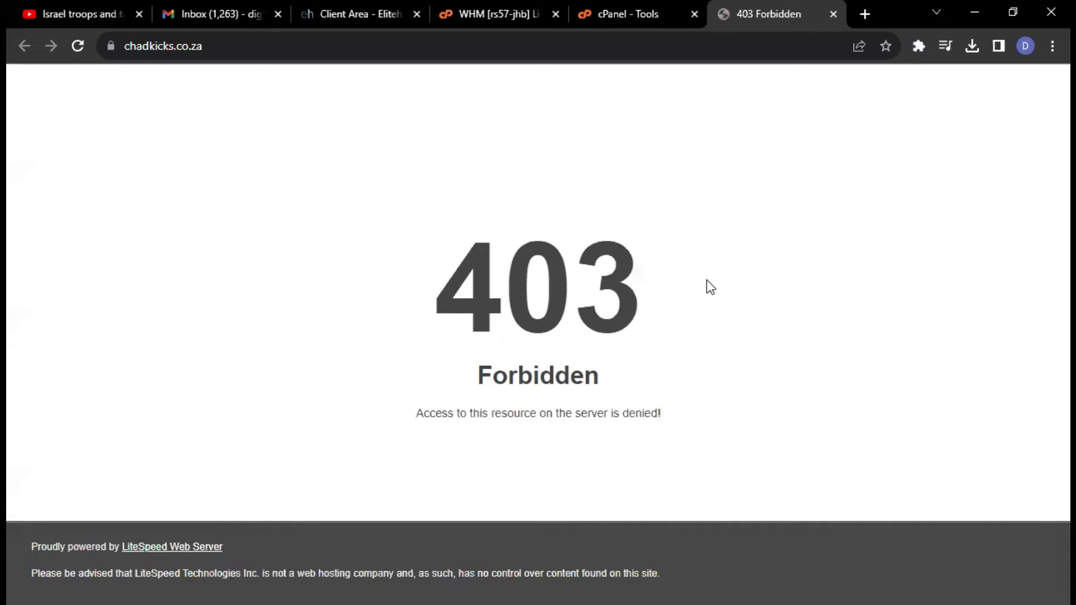
pyautogui.moveTo(706, 281); pyautogui.dragTo(364, 217)
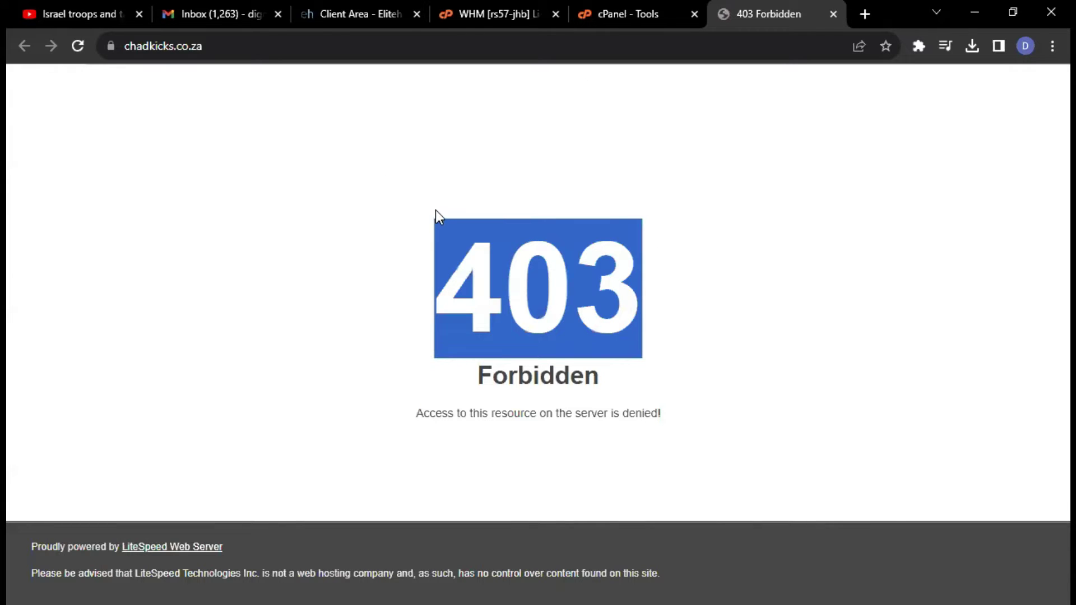
pyautogui.click(411, 187)
pyautogui.moveTo(422, 178); pyautogui.dragTo(681, 418)
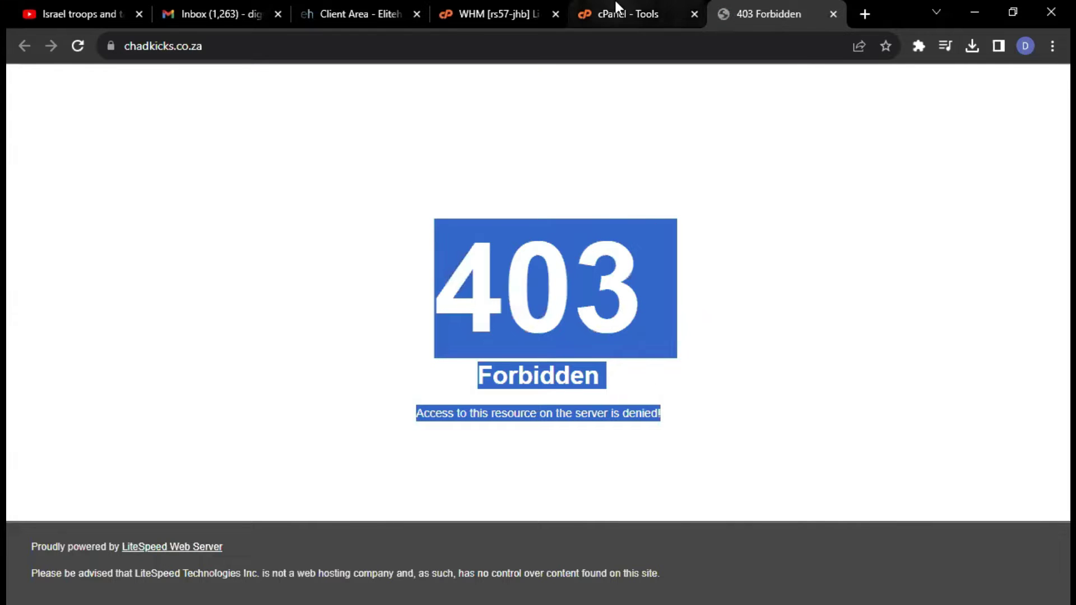
# Return to the cPanel tools page and look through its tool sections down to the Softaculous scripts.
pyautogui.click(590, 6)
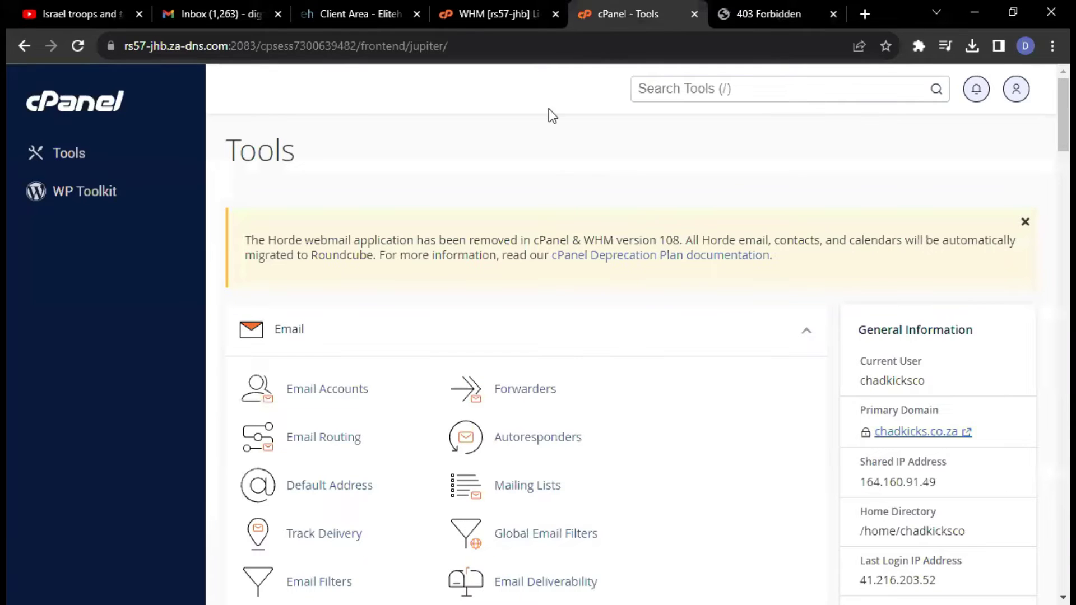
pyautogui.scroll(-10, 529, 367)
pyautogui.scroll(3, 522, 337)
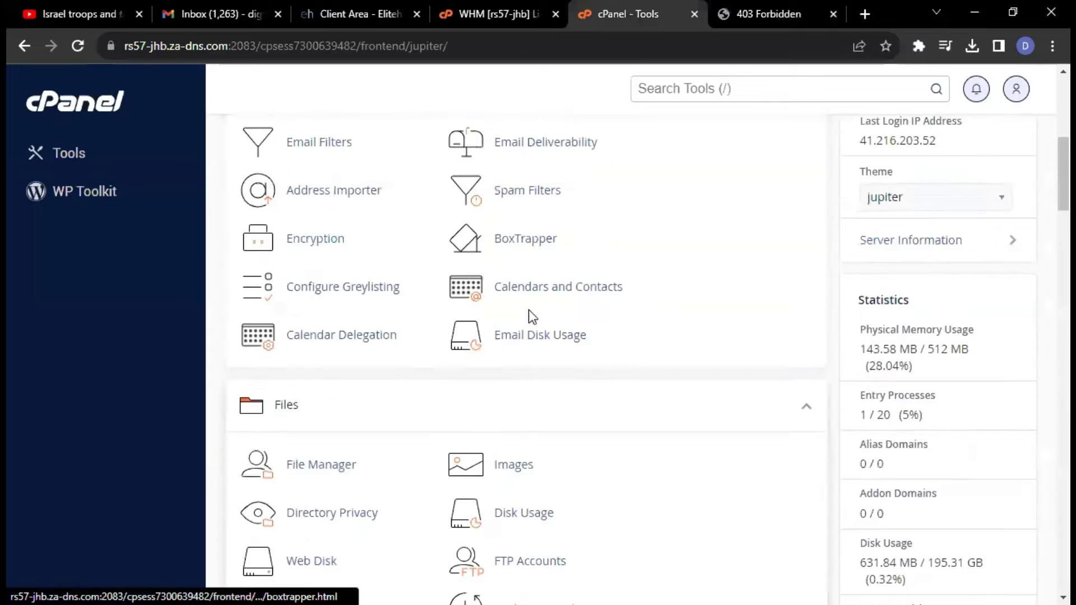
pyautogui.click(134, 154)
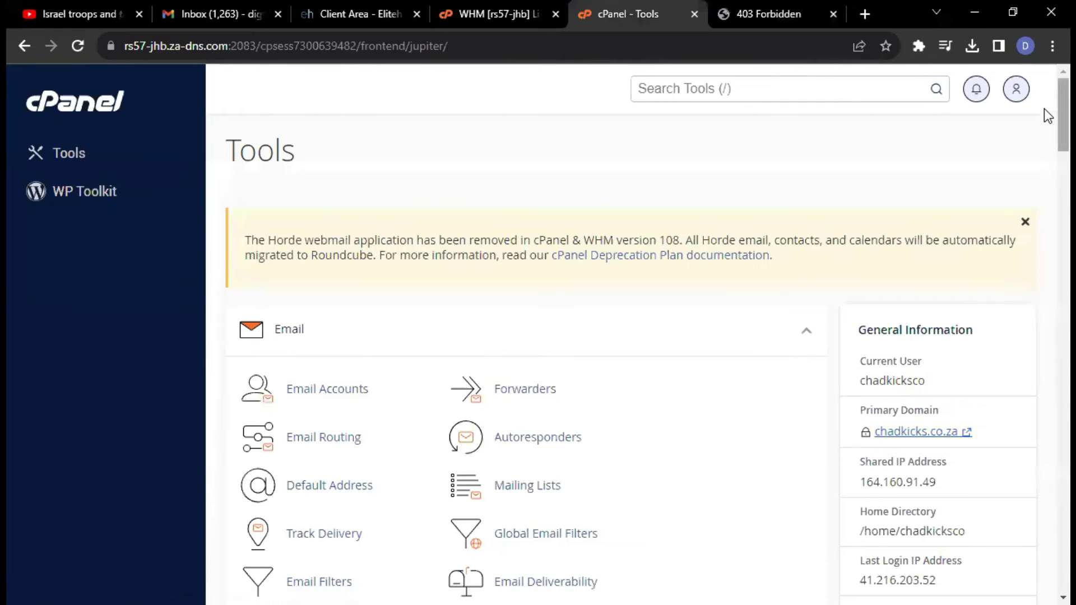
pyautogui.scroll(-20, 1044, 96)
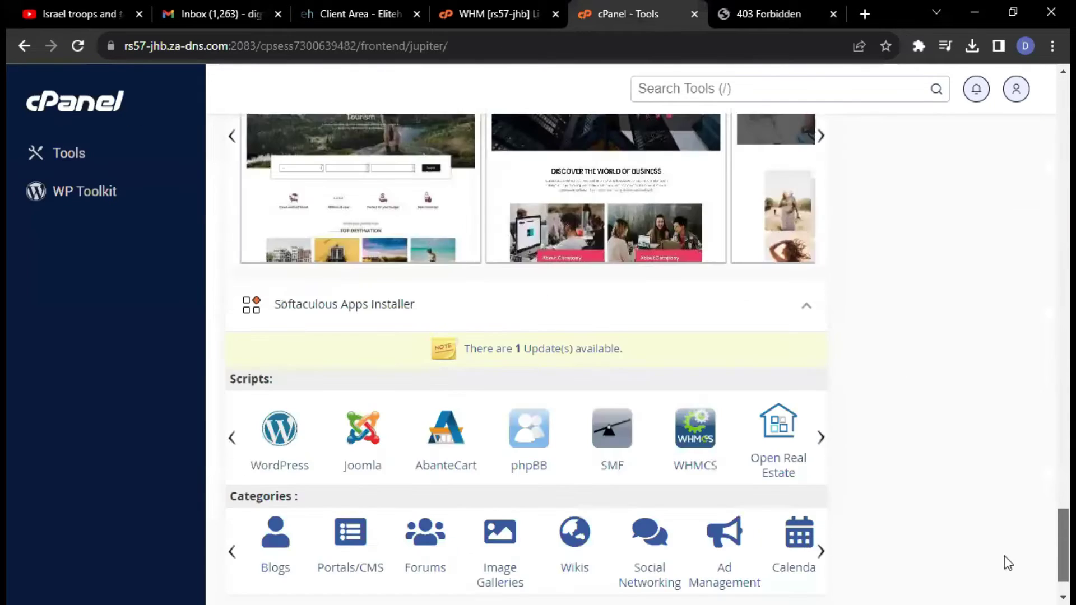
pyautogui.scroll(20, 1044, 112)
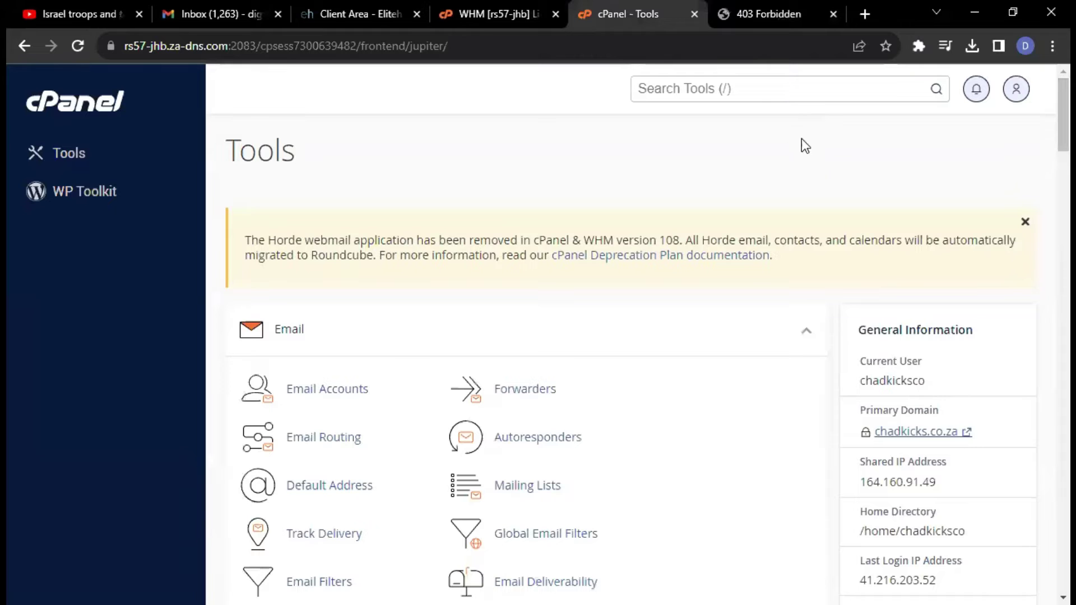
# Dismiss the Horde webmail notice and look through the files and databases tools.
pyautogui.click(1027, 223)
pyautogui.scroll(-10, 1044, 157)
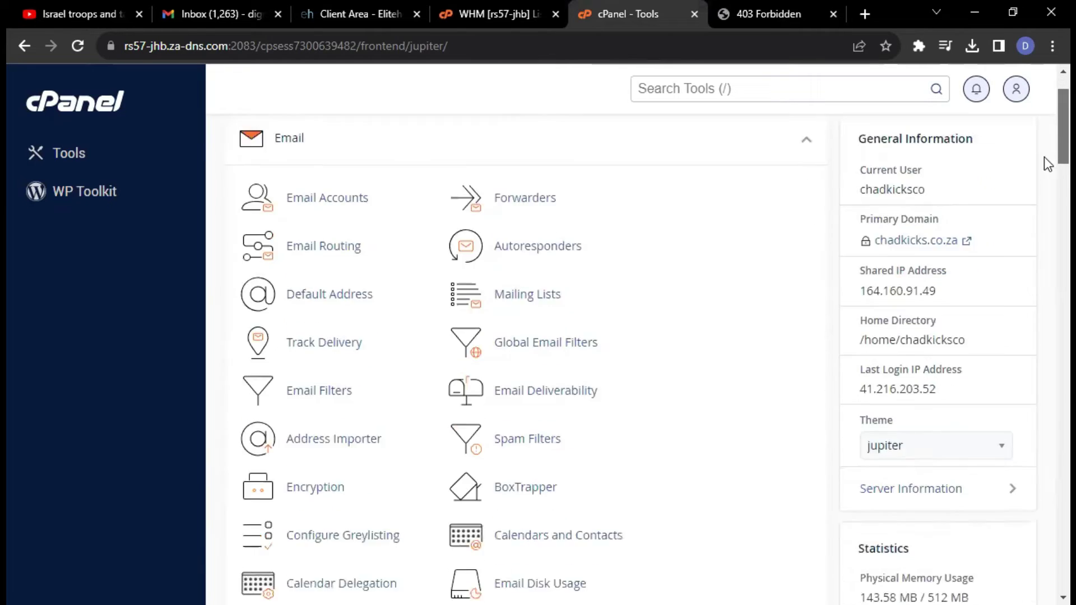
pyautogui.scroll(-2, 1039, 370)
pyautogui.scroll(20, 1040, 336)
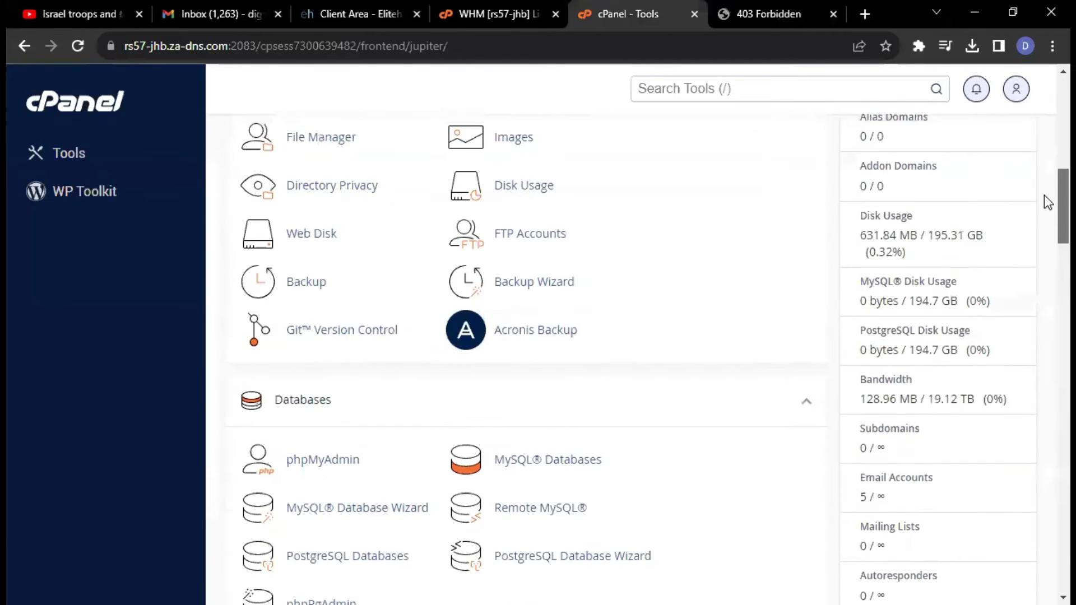
pyautogui.scroll(-15, 1044, 122)
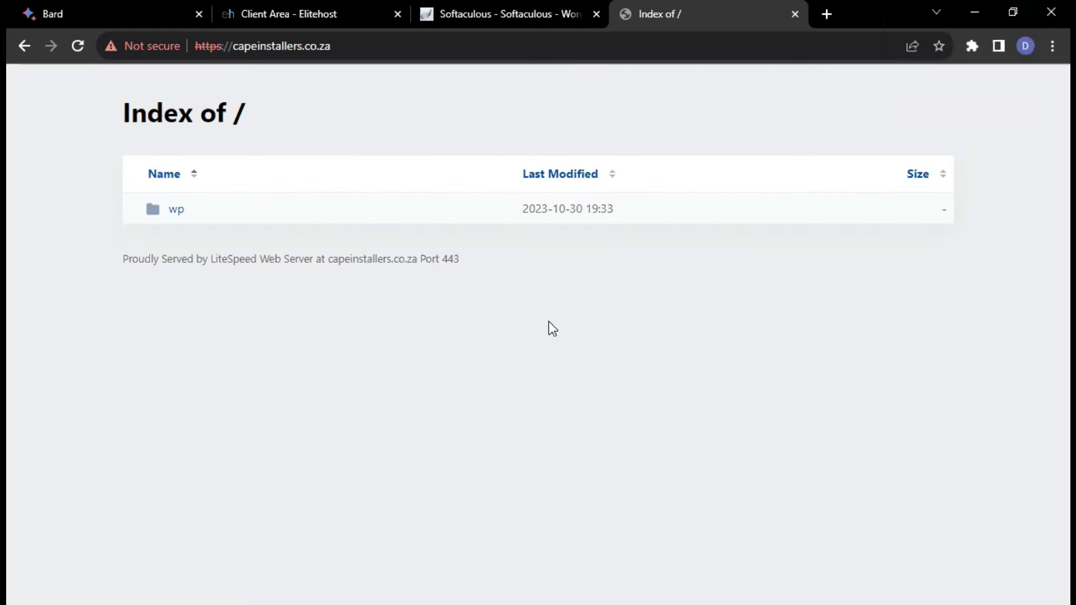
# Reload capeinstallers.co.za and inspect its connection security and certificate details, closing the certificate viewer at the end.
pyautogui.click(74, 47)
pyautogui.click(142, 46)
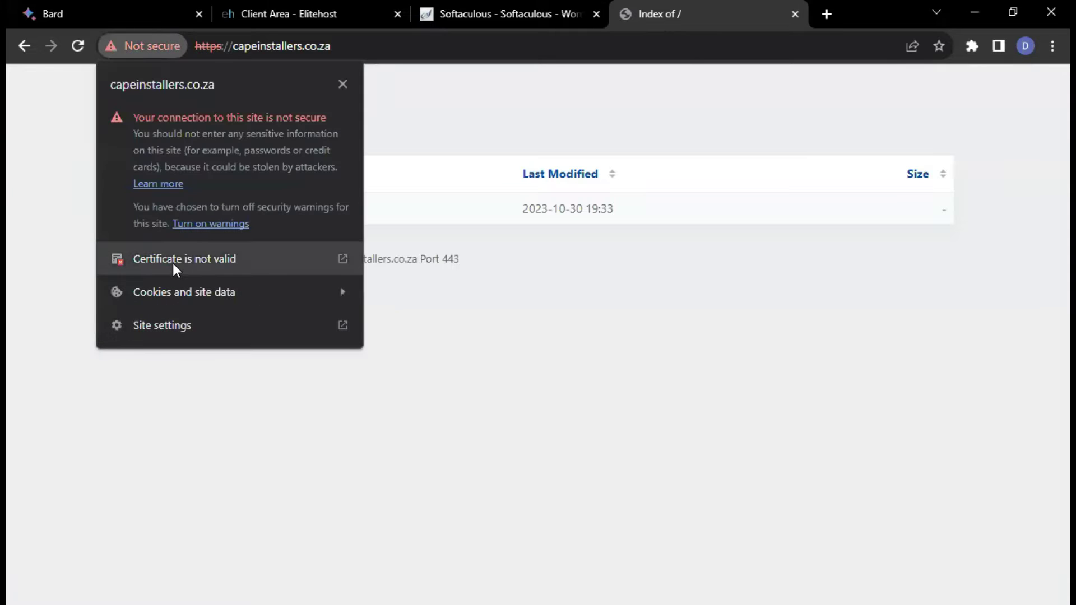
pyautogui.click(308, 261)
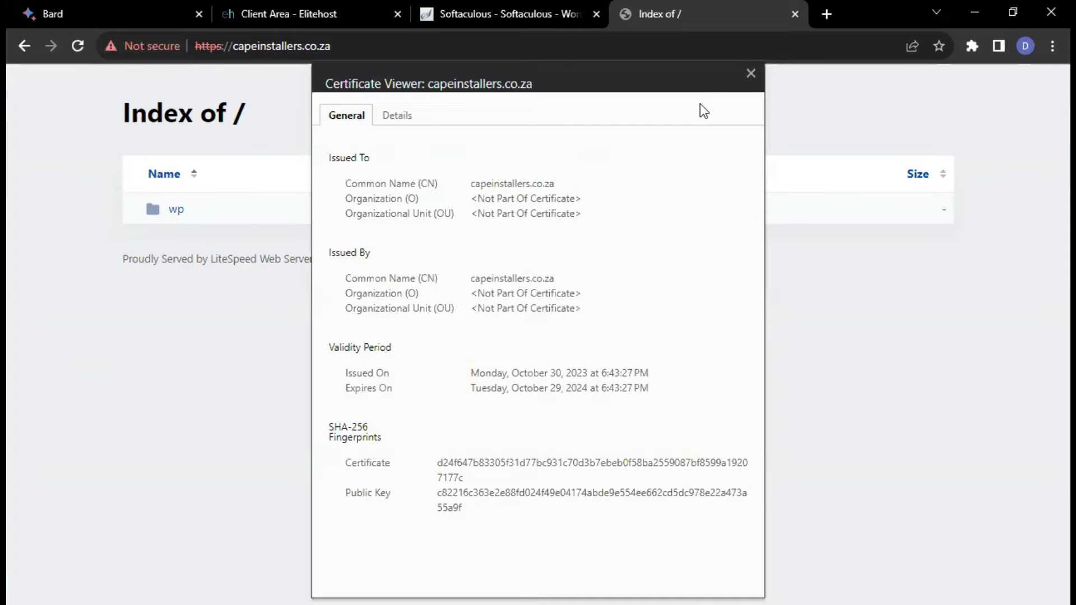
pyautogui.click(751, 76)
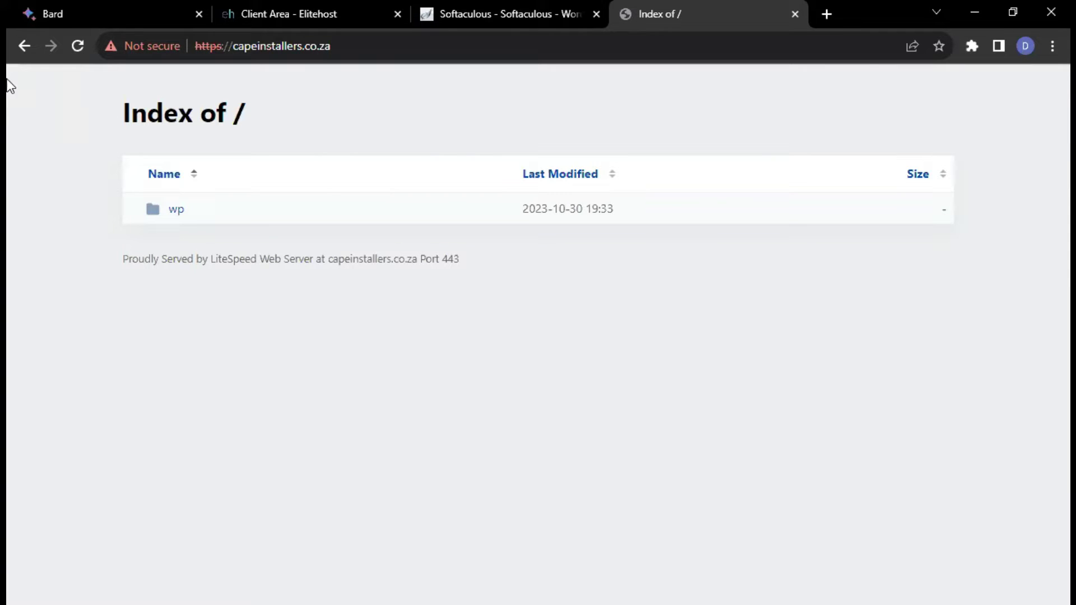
# Reload the capeinstallers.co.za index page several times to recheck its connection security.
pyautogui.click(79, 45)
pyautogui.click(78, 45)
pyautogui.click(78, 45)
pyautogui.click(83, 46)
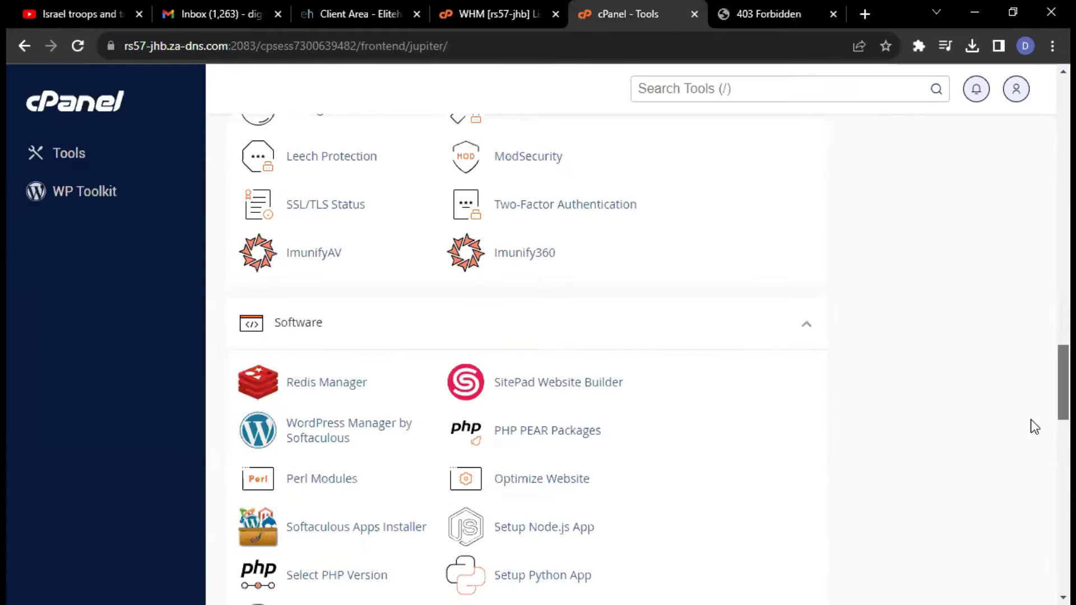
# Open the Softaculous Apps Installer from the Software section of the cPanel tools for the chadkicks.co.za account.
pyautogui.scroll(-10, 1037, 437)
pyautogui.scroll(5, 1044, 432)
pyautogui.scroll(2, 1044, 415)
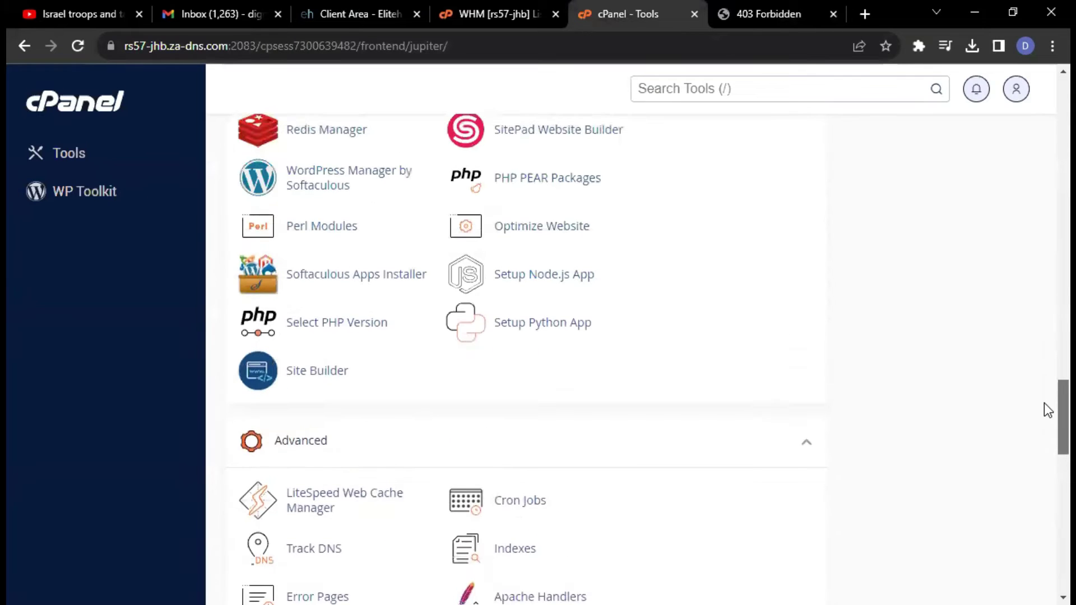
pyautogui.click(359, 286)
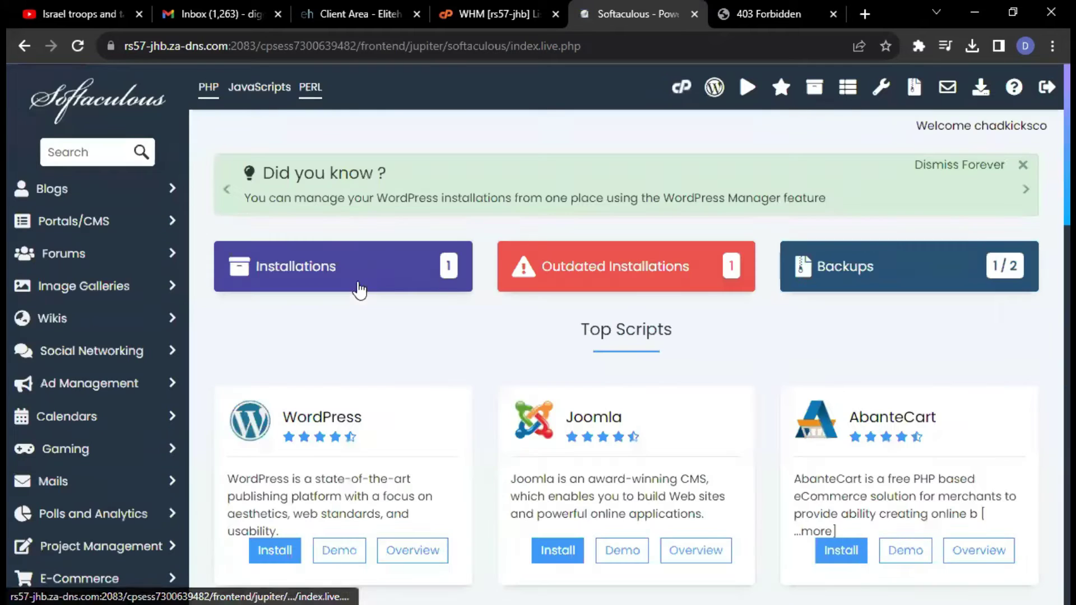
# Examine the list of existing script installations in Softaculous, including the WordPress installation's address, version and options.
pyautogui.click(815, 96)
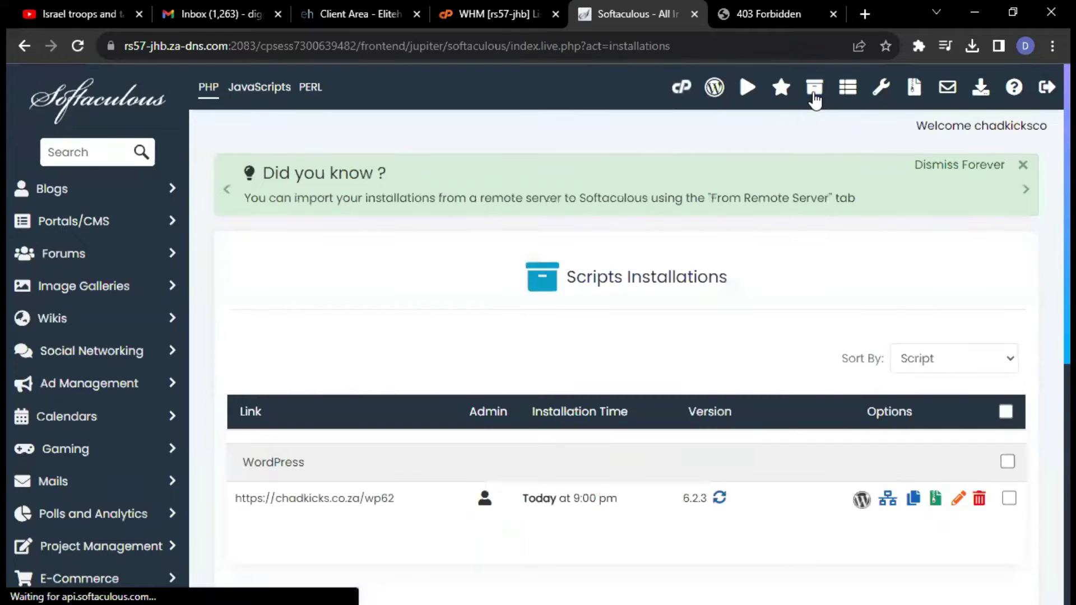
pyautogui.scroll(-2, 689, 249)
pyautogui.scroll(-2, 688, 248)
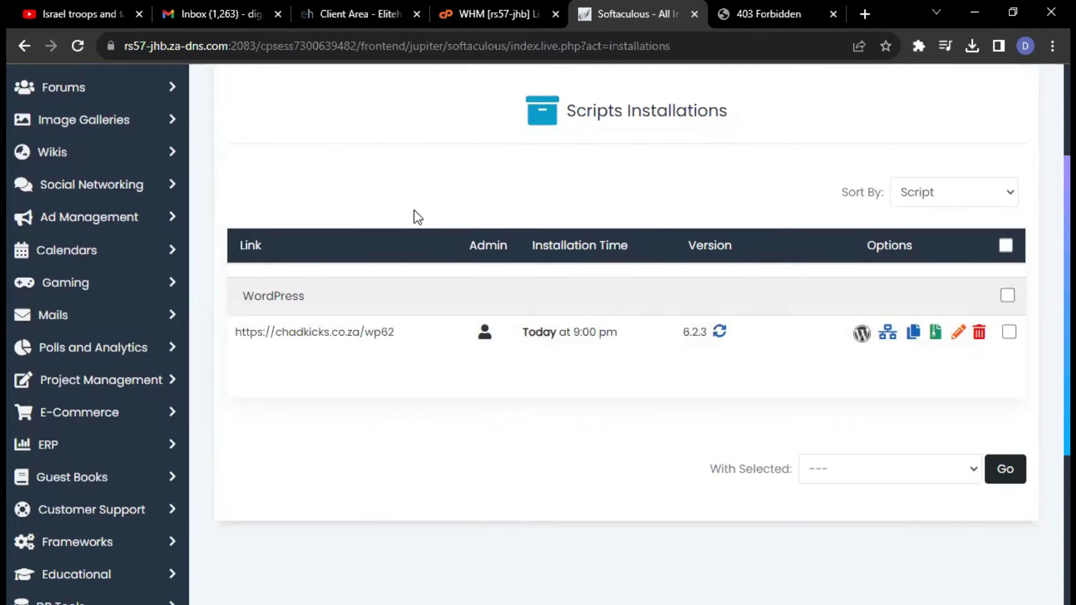
pyautogui.scroll(3, 638, 249)
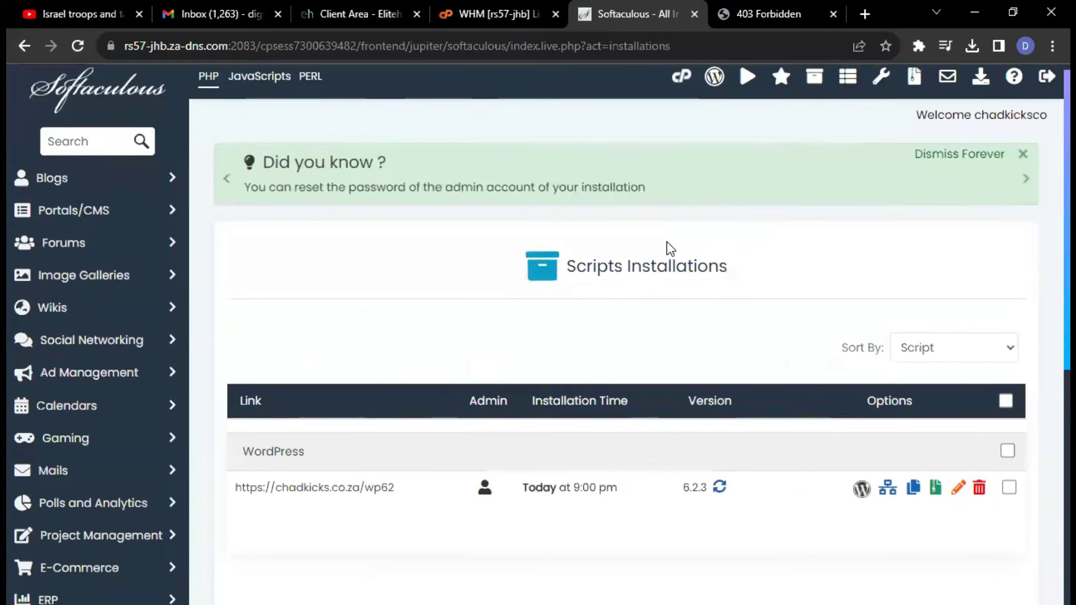
pyautogui.scroll(-5, 667, 247)
pyautogui.scroll(2, 669, 248)
pyautogui.scroll(3, 668, 247)
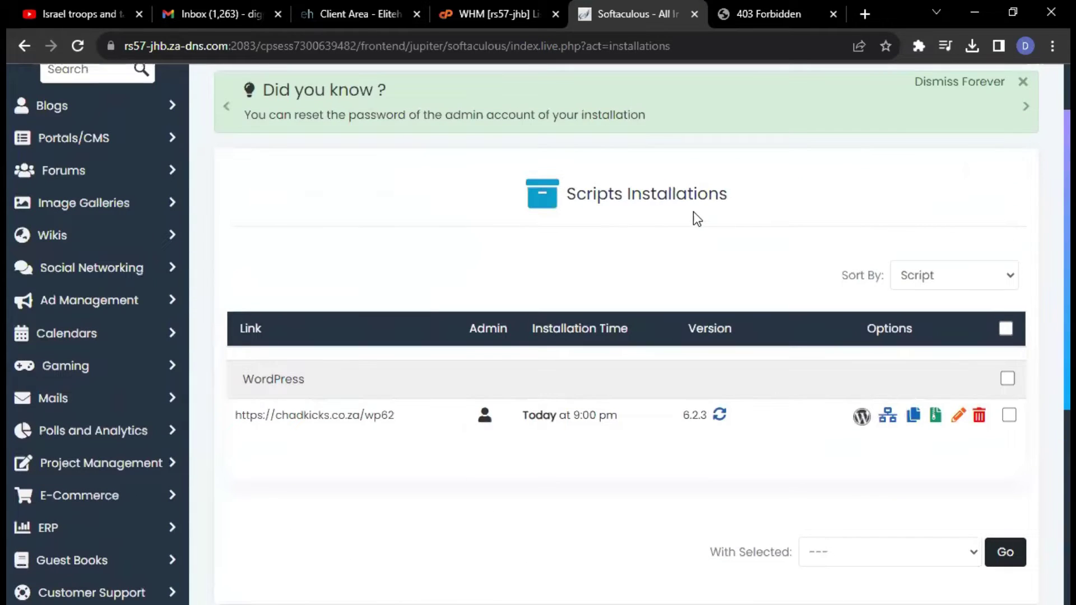
pyautogui.scroll(-2, 697, 225)
pyautogui.scroll(3, 698, 220)
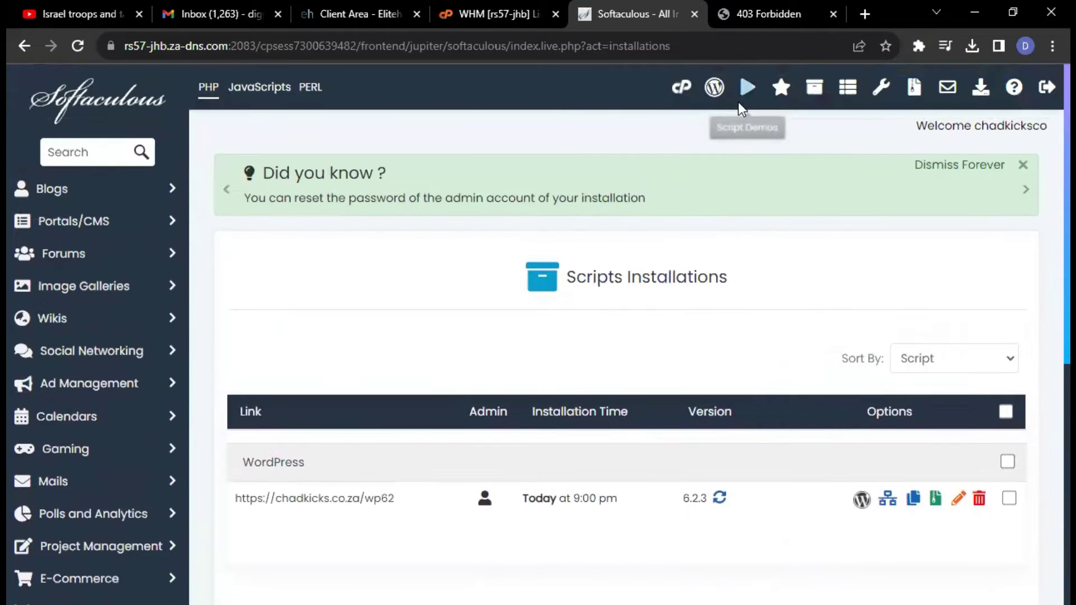
# Go to Softaculous's WordPress management page and start a new WordPress installation.
pyautogui.click(716, 91)
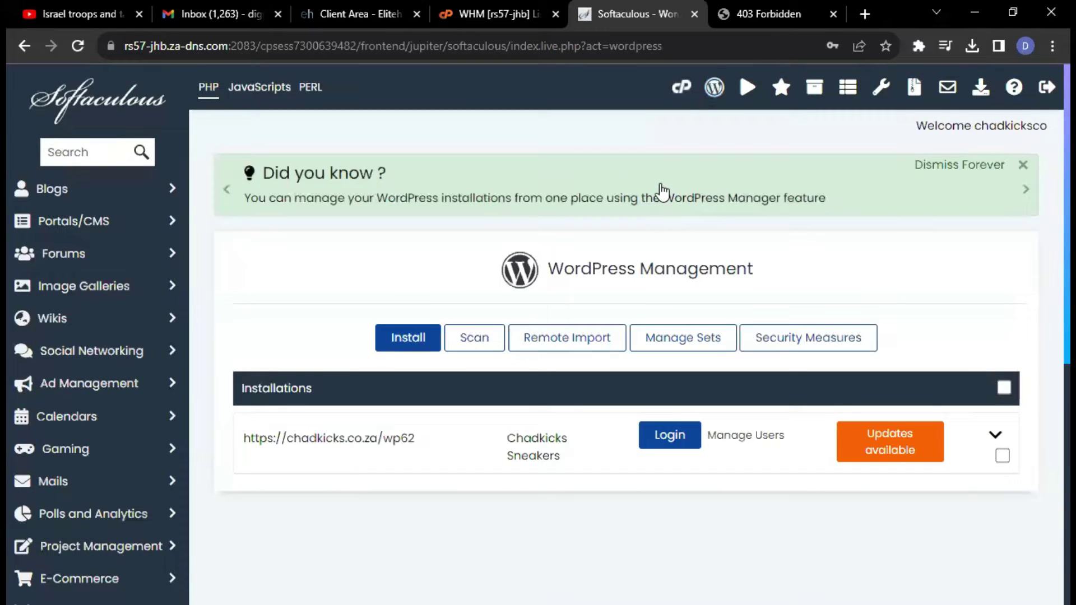
pyautogui.scroll(-3, 661, 185)
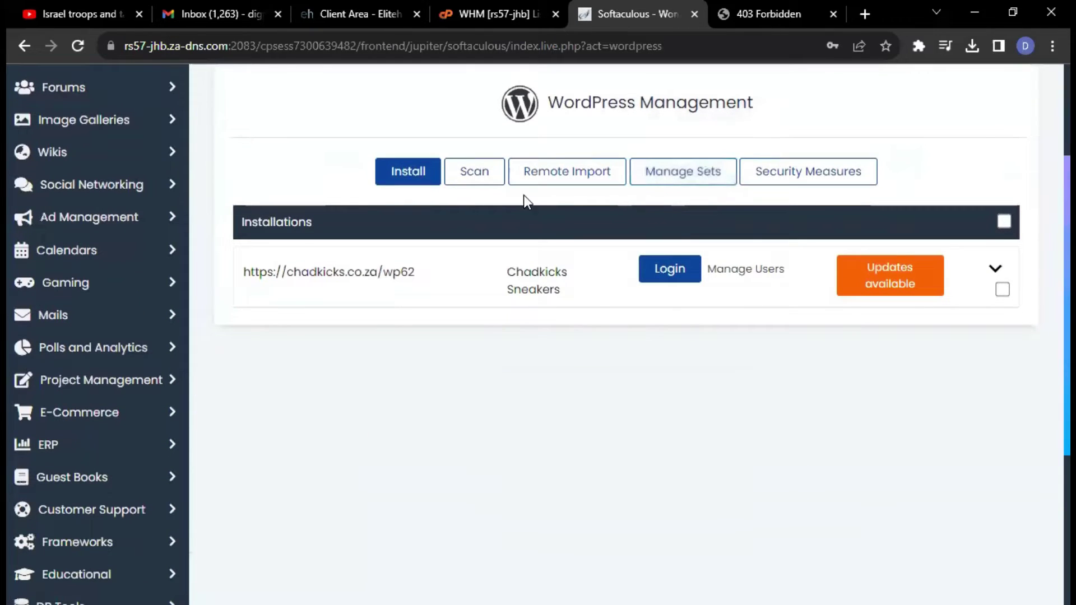
pyautogui.click(433, 175)
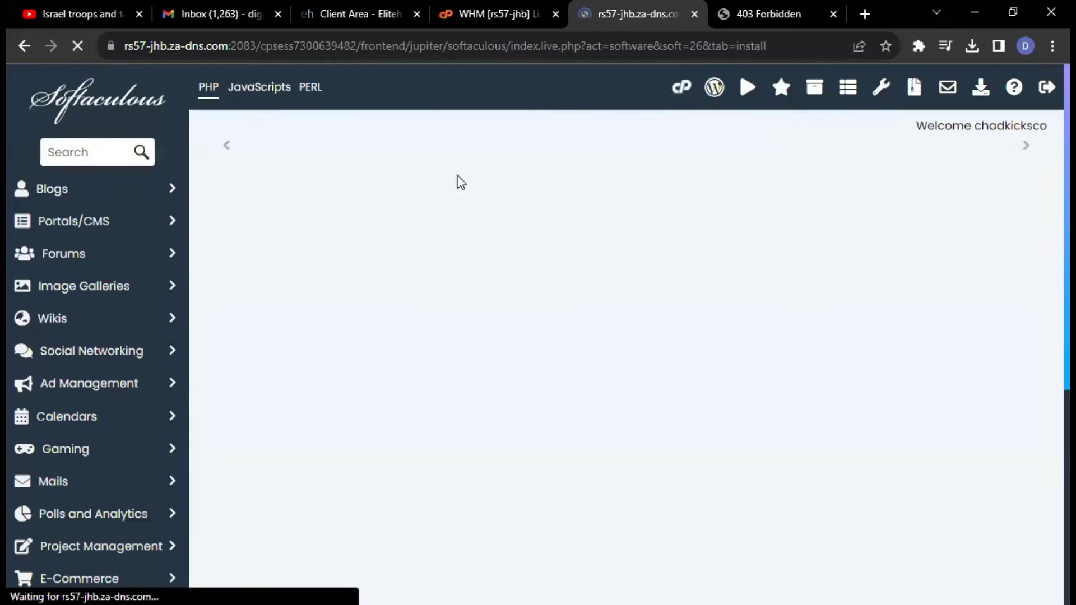
# Set the new WordPress installation's site name to Chadicks and review the plugin choices and installation URL settings.
pyautogui.scroll(-7, 572, 227)
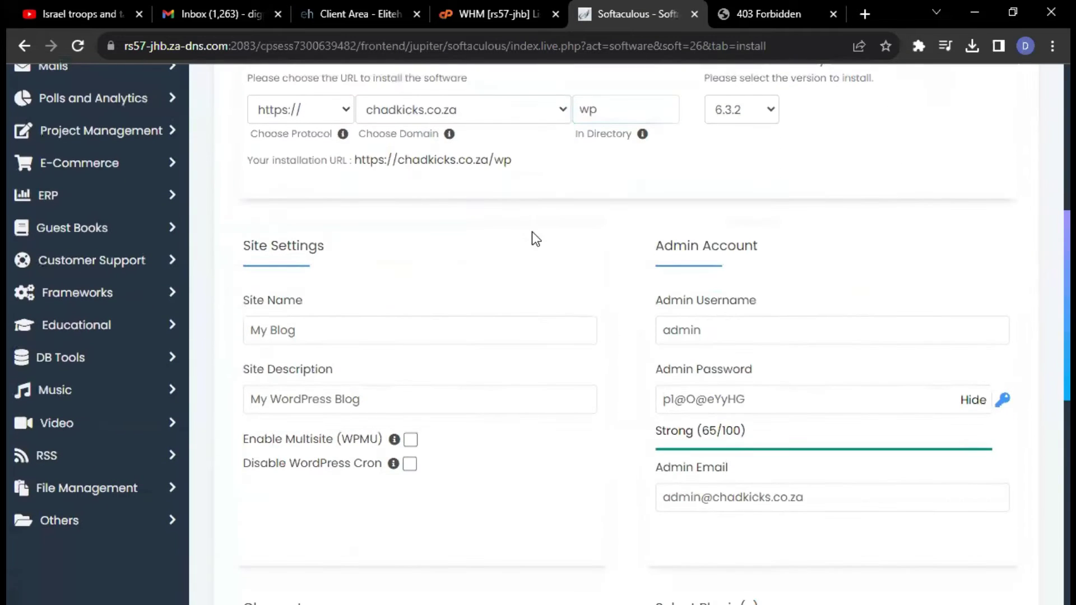
pyautogui.click(318, 325)
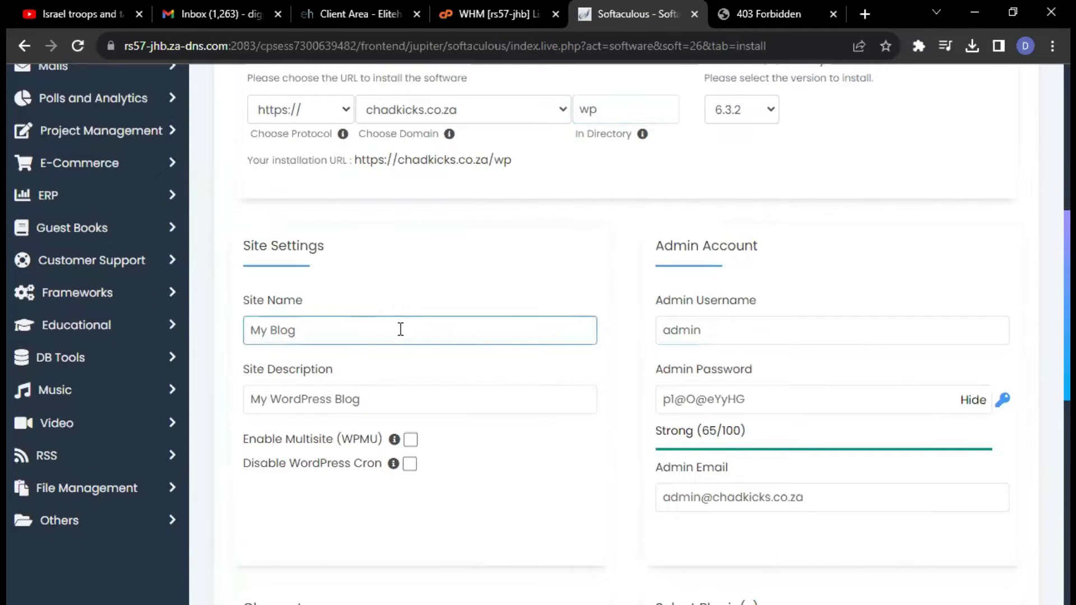
pyautogui.click(305, 331)
pyautogui.hotkey('shift', 'Left')
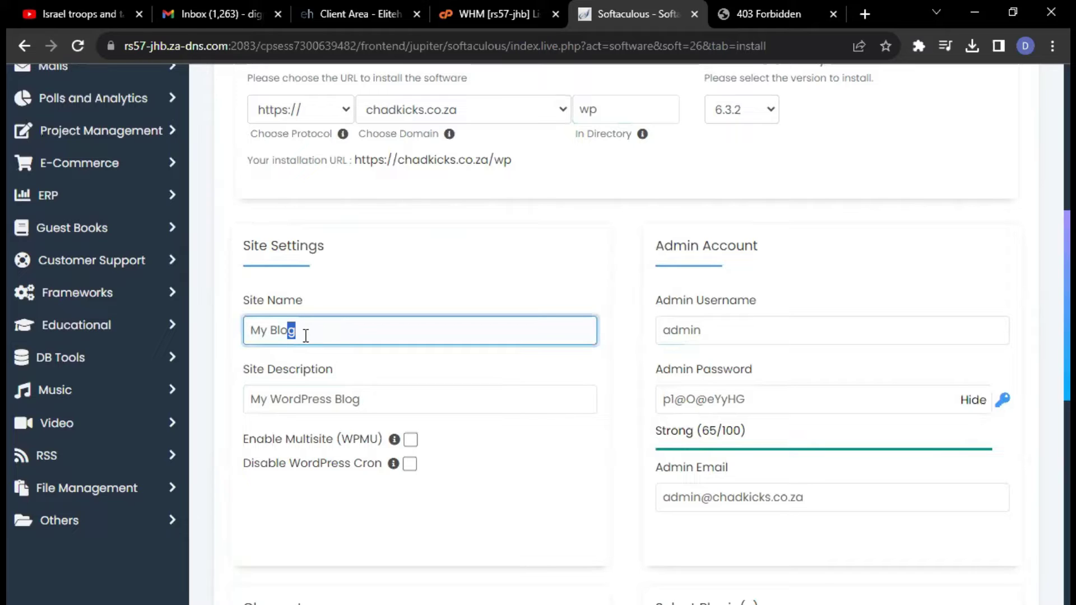
pyautogui.moveTo(330, 331); pyautogui.dragTo(228, 332)
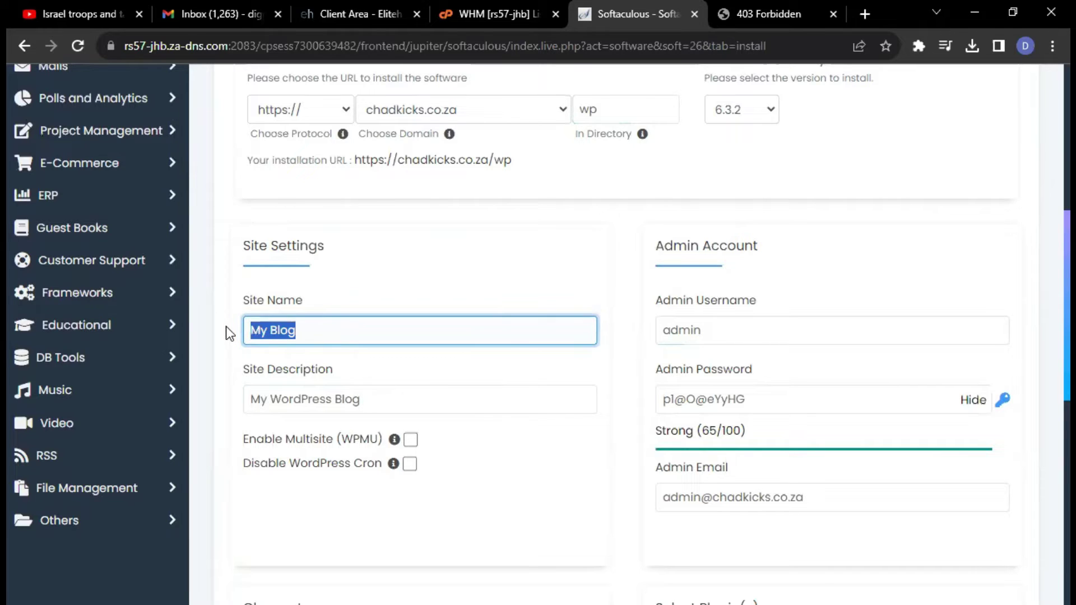
pyautogui.write('Chadick')
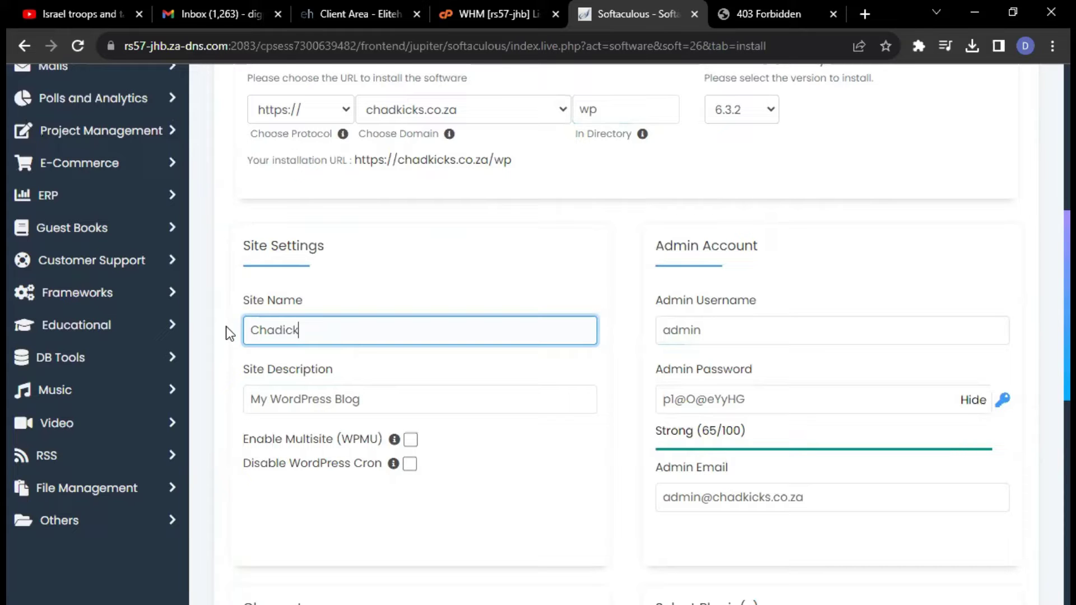
pyautogui.write('s')
pyautogui.click(372, 401)
pyautogui.scroll(-6, 660, 452)
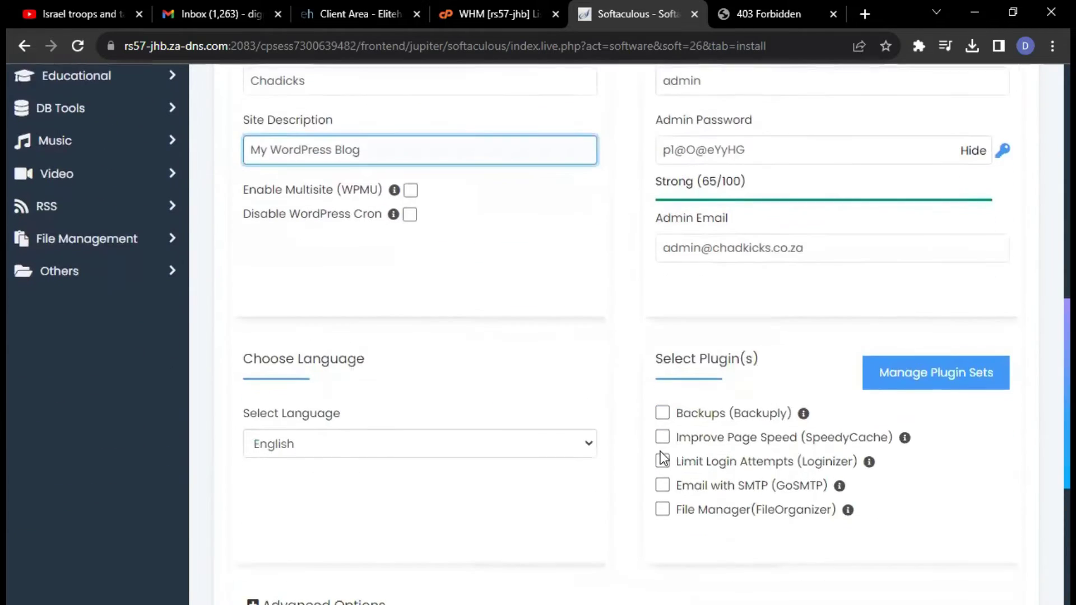
pyautogui.scroll(12, 660, 452)
pyautogui.scroll(-8, 677, 416)
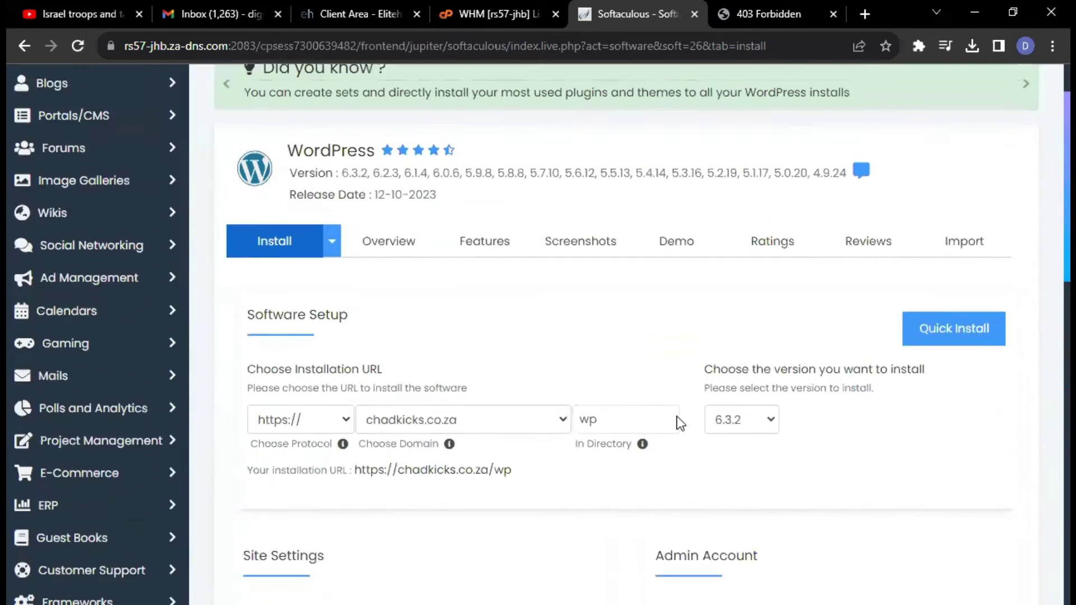
pyautogui.scroll(2, 677, 416)
pyautogui.scroll(-2, 677, 416)
pyautogui.scroll(-10, 679, 416)
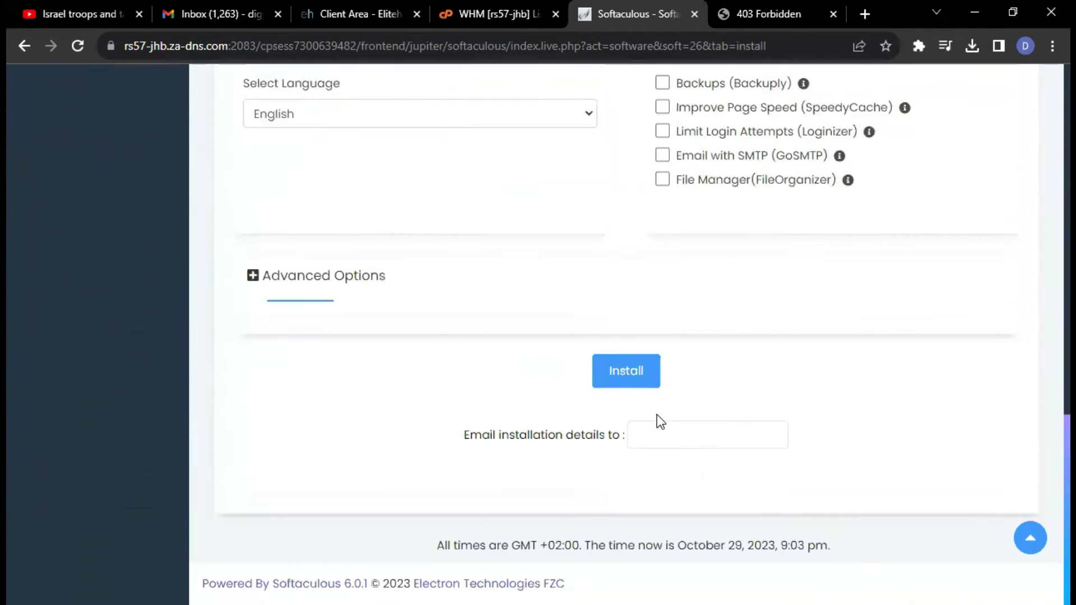
pyautogui.scroll(2, 657, 426)
pyautogui.scroll(-2, 638, 448)
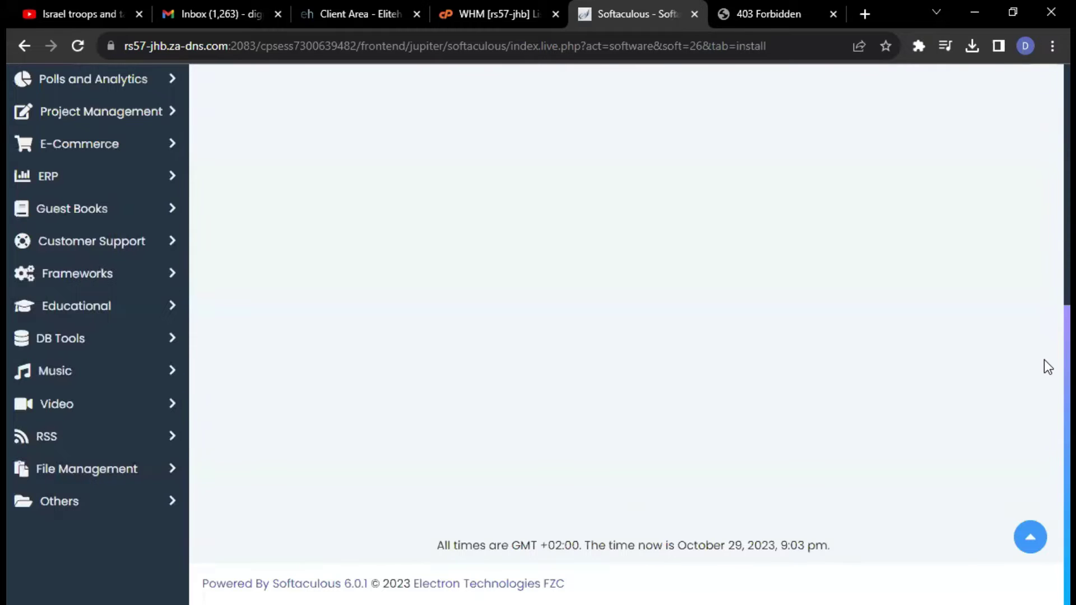
pyautogui.scroll(1, 1046, 168)
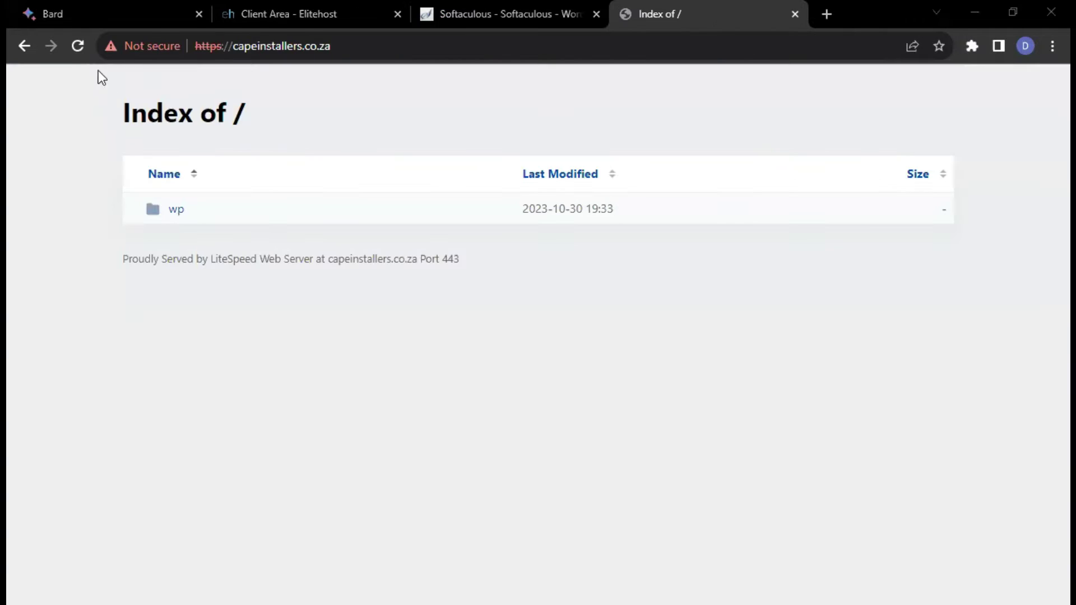
# Inspect the SSL certificate of capeinstallers.co.za and reload the site to recheck its connection.
pyautogui.click(73, 46)
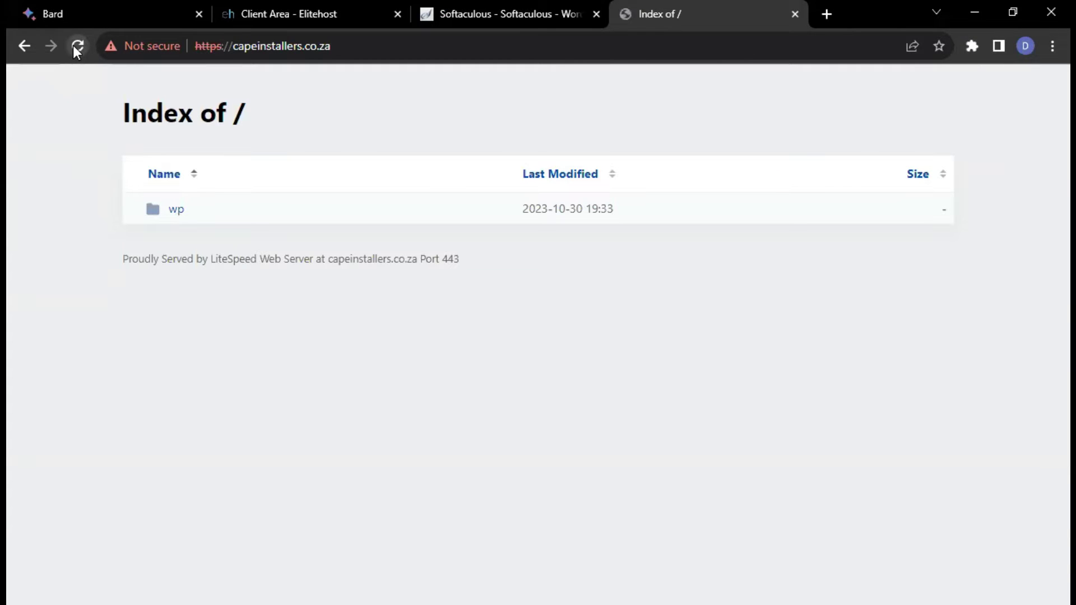
pyautogui.click(73, 45)
pyautogui.click(141, 45)
pyautogui.click(307, 258)
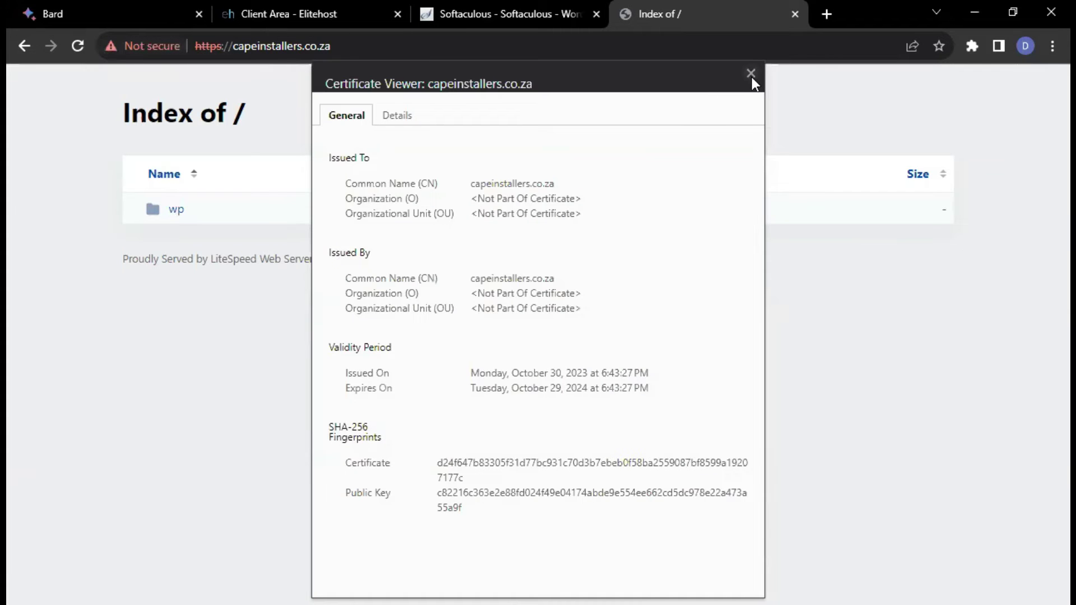
pyautogui.click(751, 75)
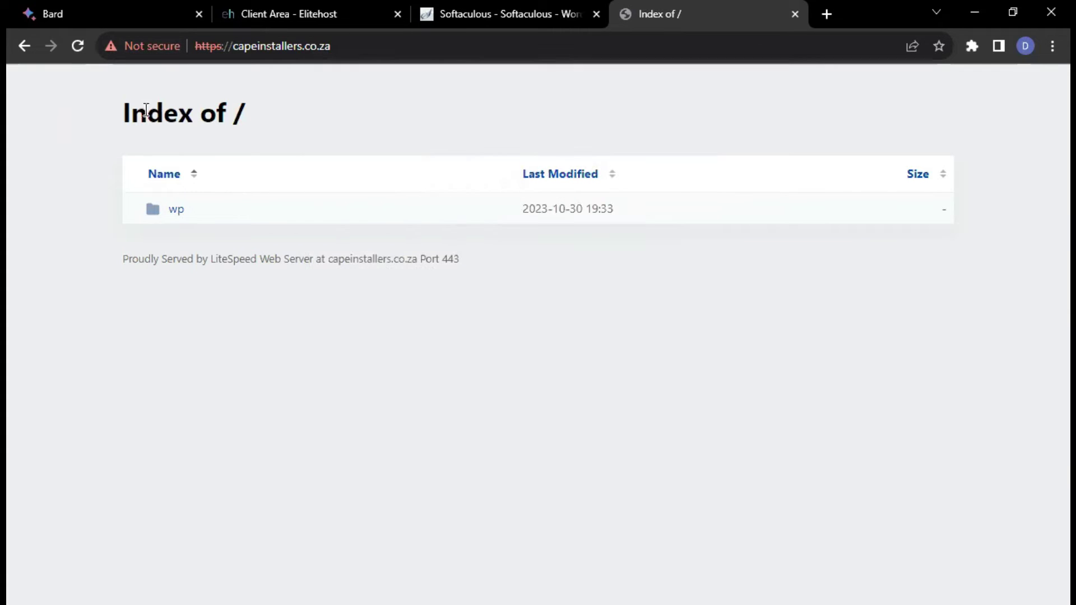
pyautogui.click(79, 45)
pyautogui.click(78, 45)
pyautogui.click(78, 45)
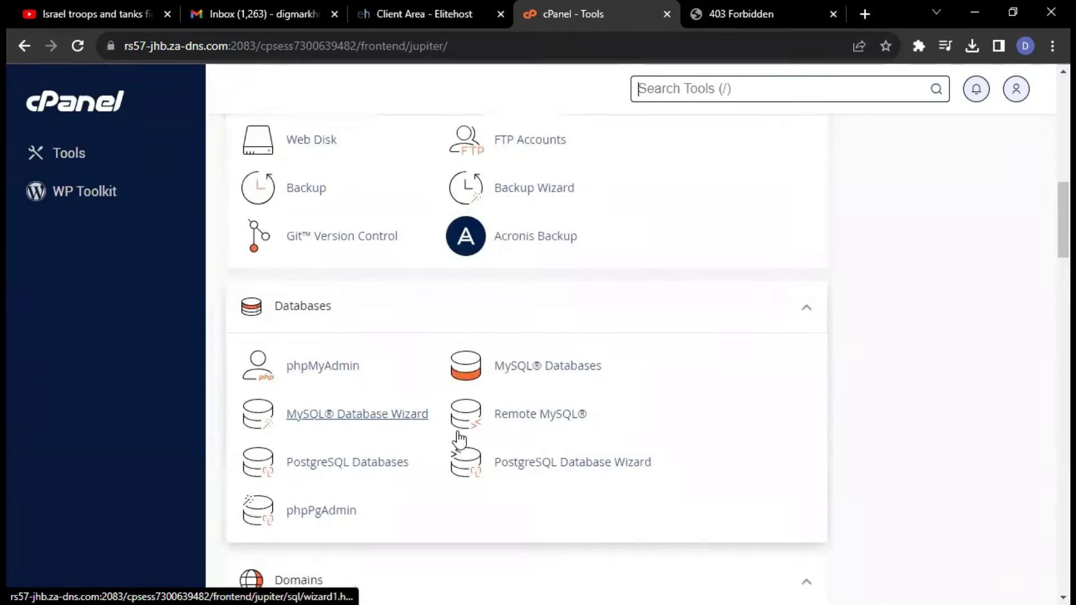
# Look through the cPanel tool sections for the chadkicks.co.za account to locate the file management tools.
pyautogui.scroll(-10, 385, 468)
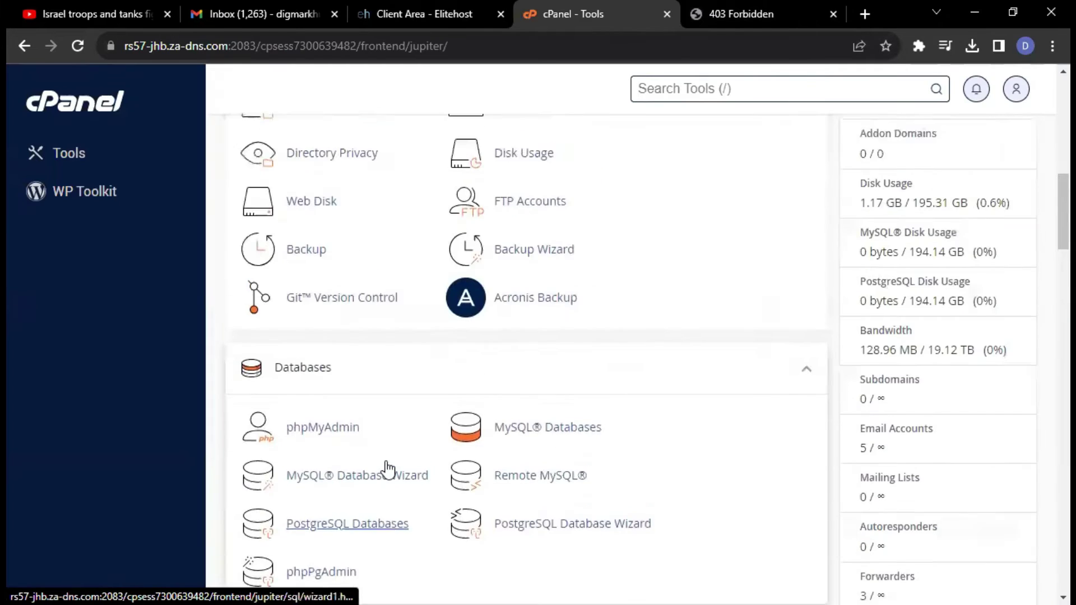
pyautogui.scroll(-12, 375, 471)
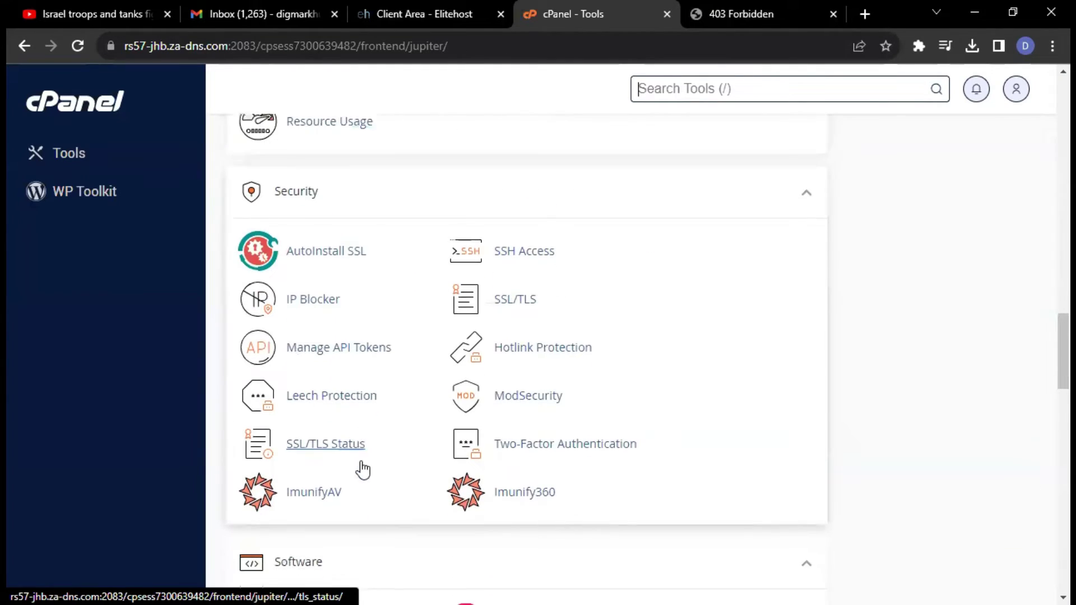
pyautogui.scroll(-8, 383, 399)
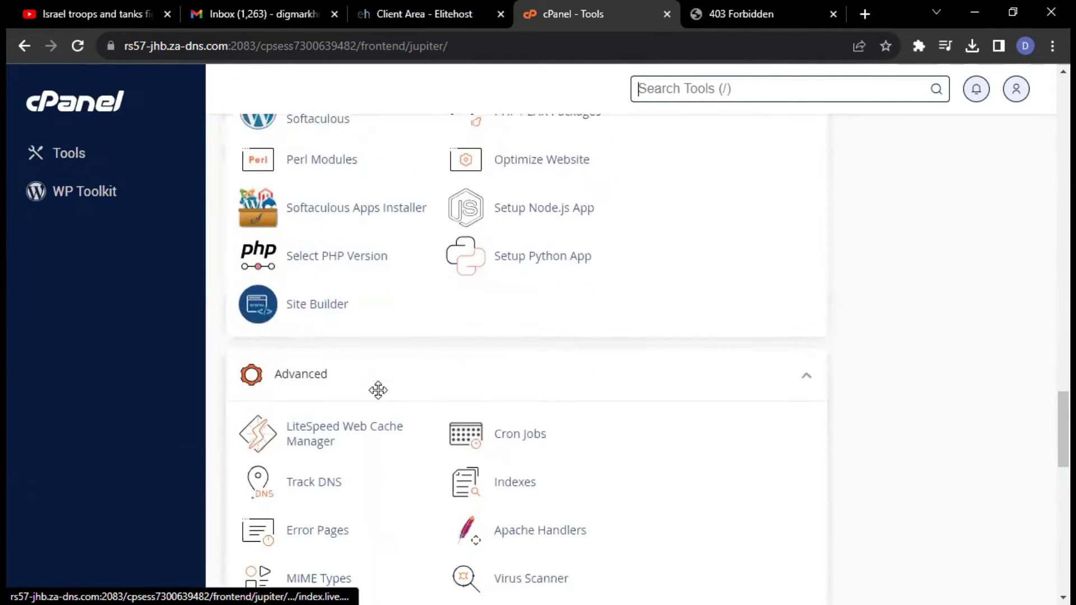
pyautogui.scroll(-5, 374, 395)
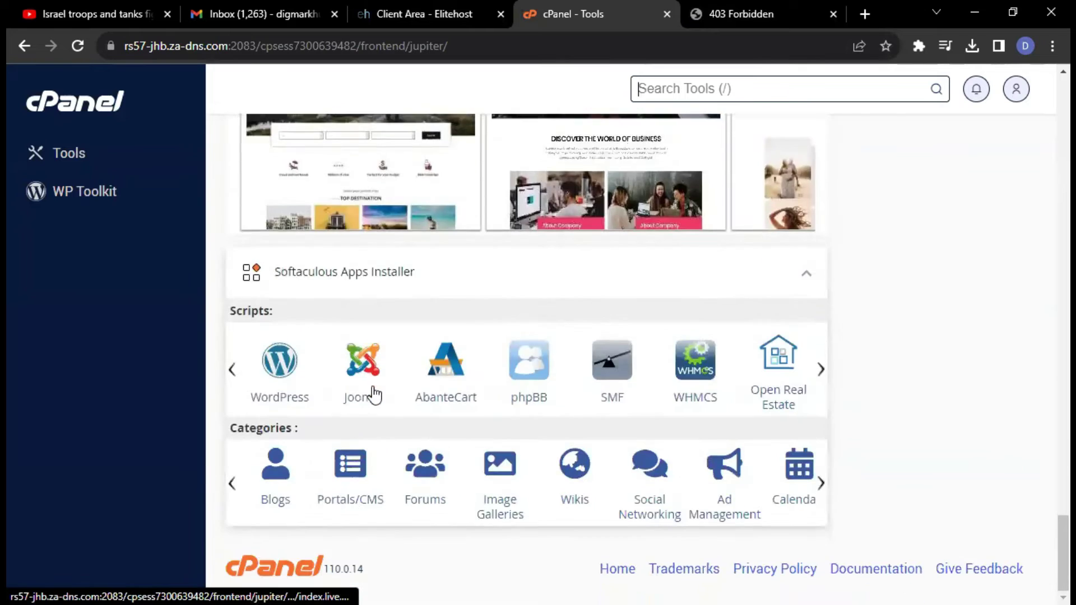
pyautogui.scroll(15, 377, 393)
pyautogui.scroll(10, 377, 392)
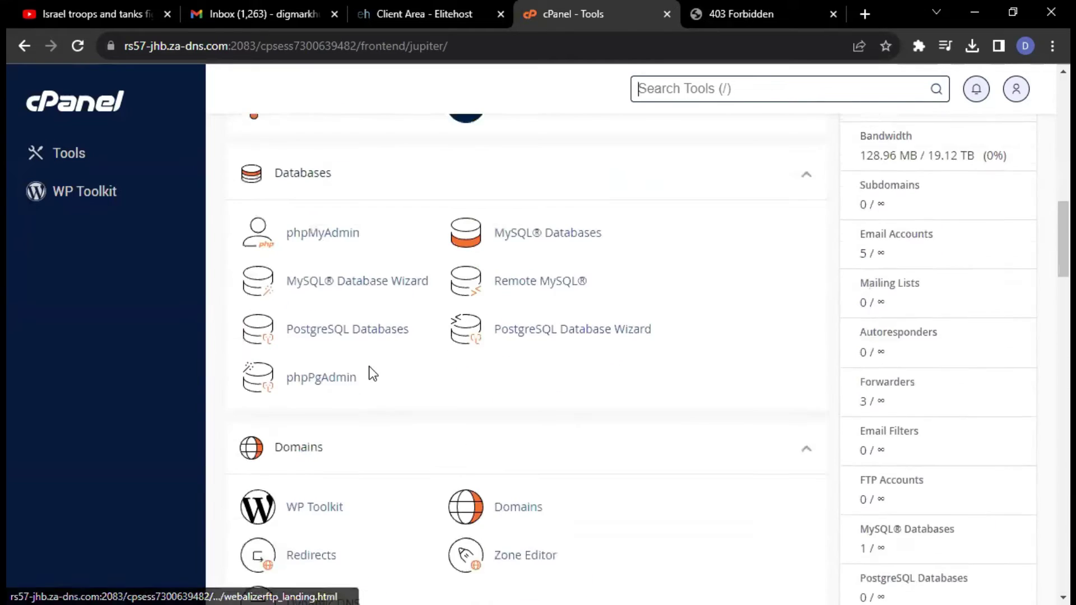
pyautogui.scroll(4, 371, 375)
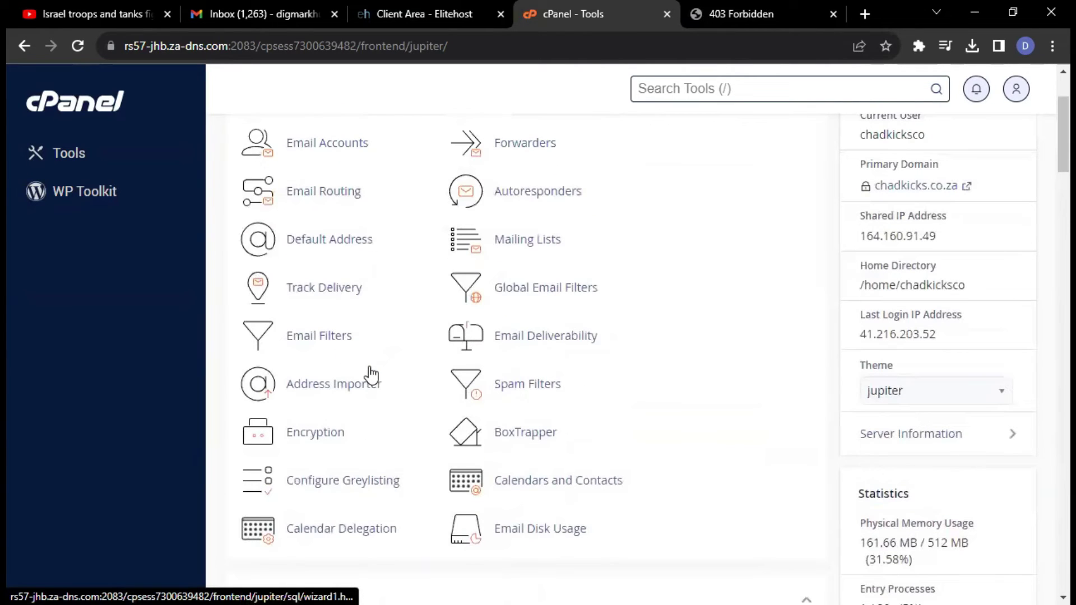
pyautogui.scroll(-10, 368, 370)
pyautogui.scroll(12, 369, 375)
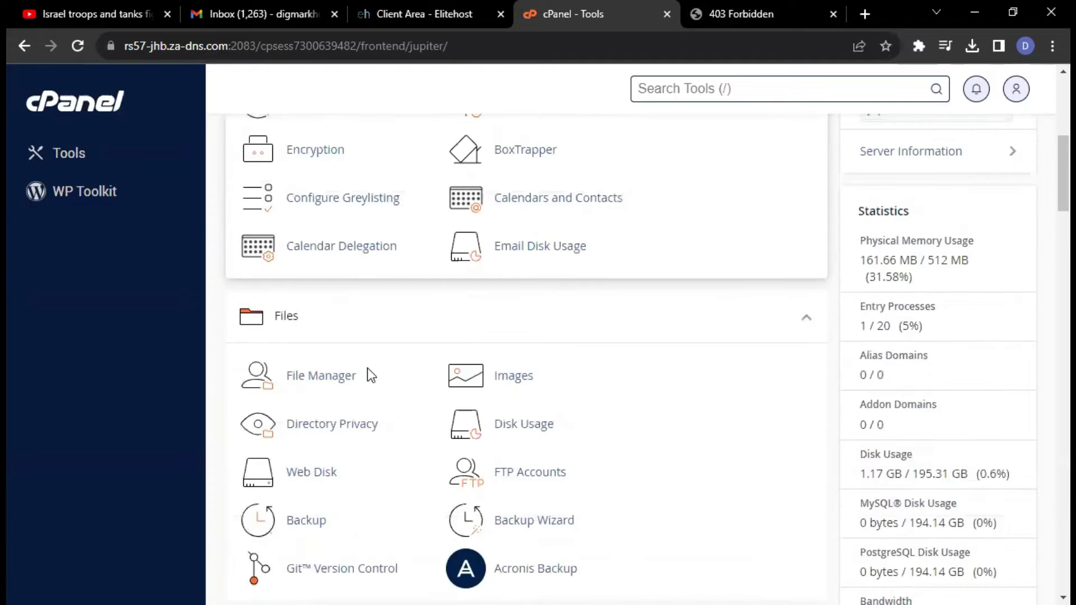
pyautogui.scroll(-9, 367, 375)
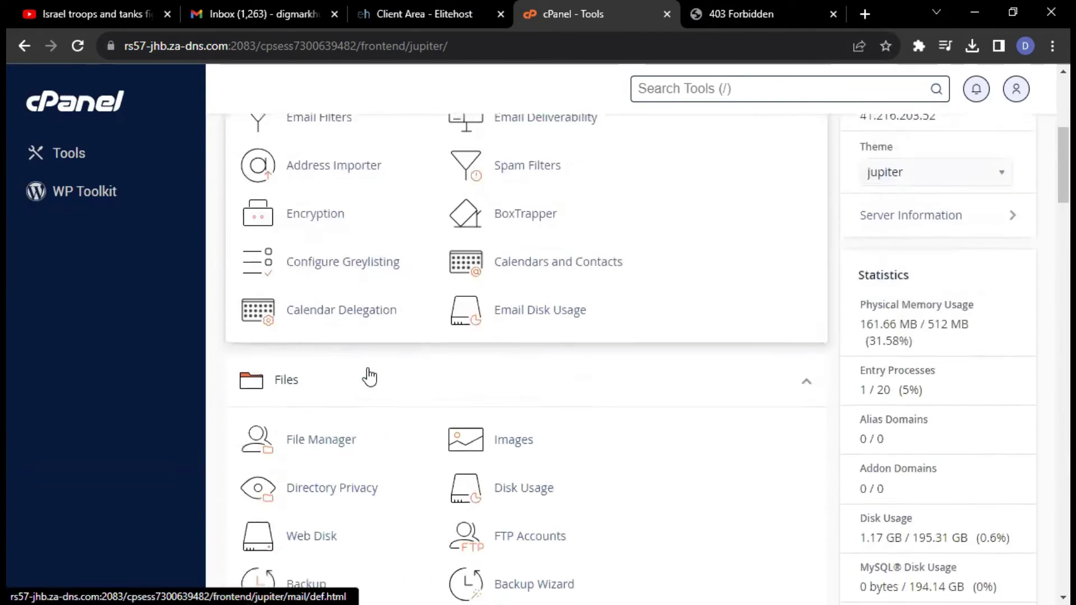
# Open the File Manager and go into the public_html folder to check the site's files.
pyautogui.click(344, 311)
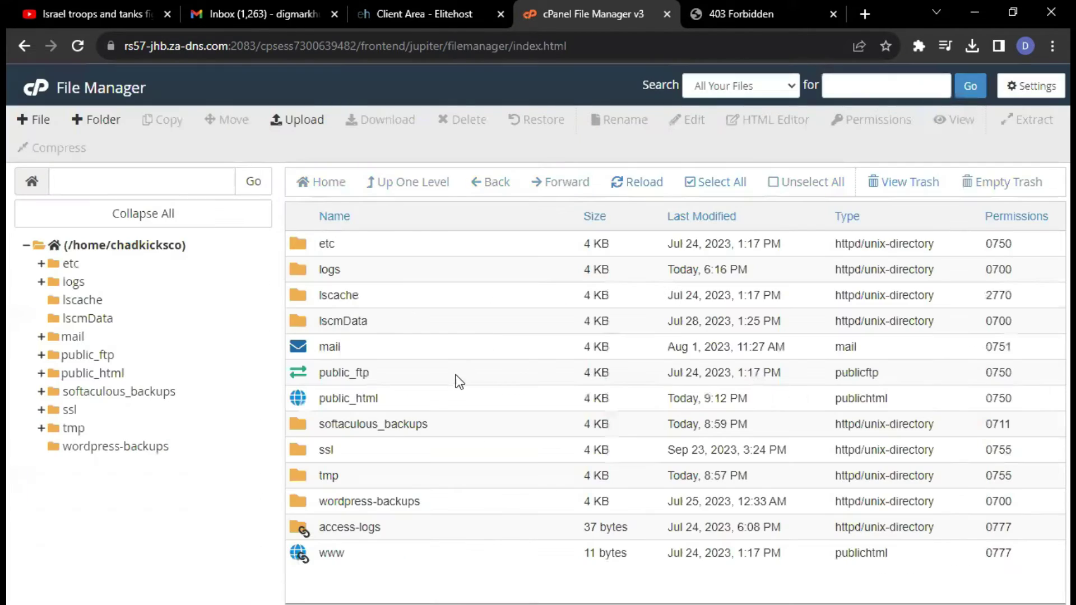
pyautogui.click(423, 395)
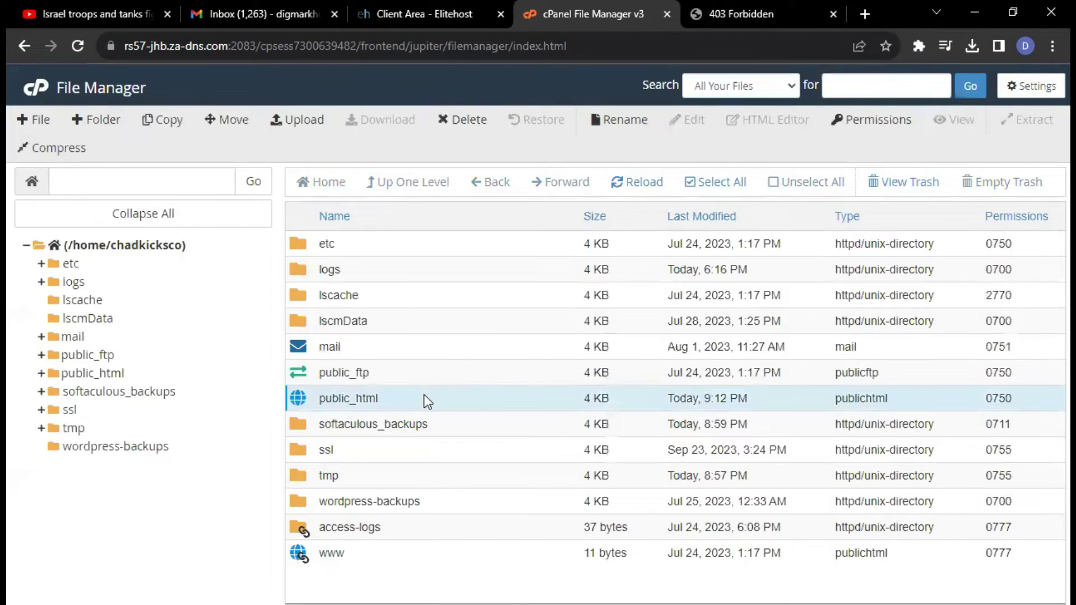
pyautogui.doubleClick(457, 396)
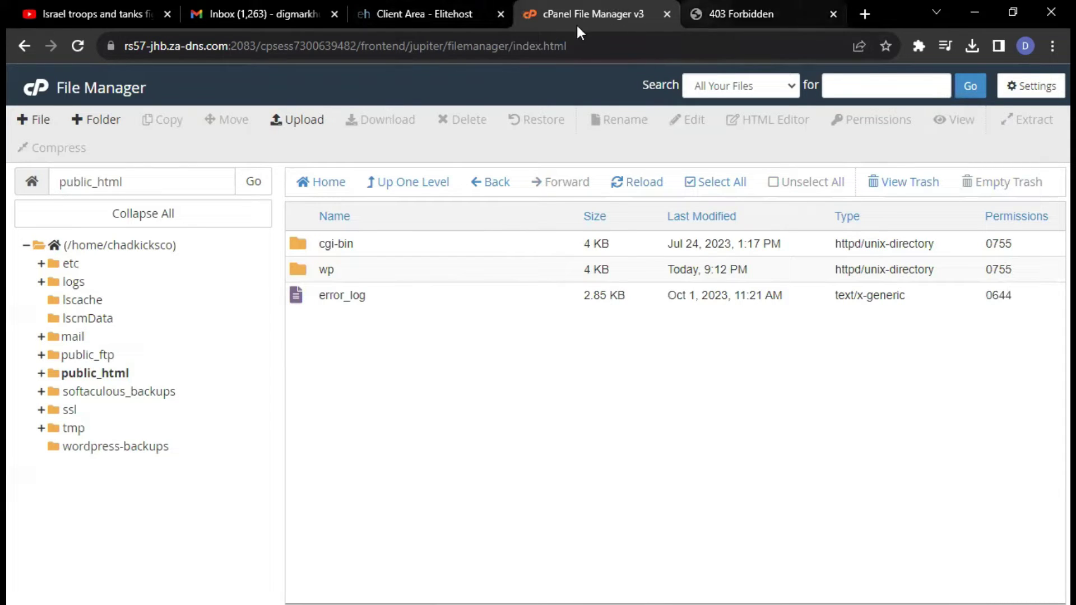
# Return to the cPanel tools, open the Softaculous Apps Installer and show the list of all installations.
pyautogui.click(37, 88)
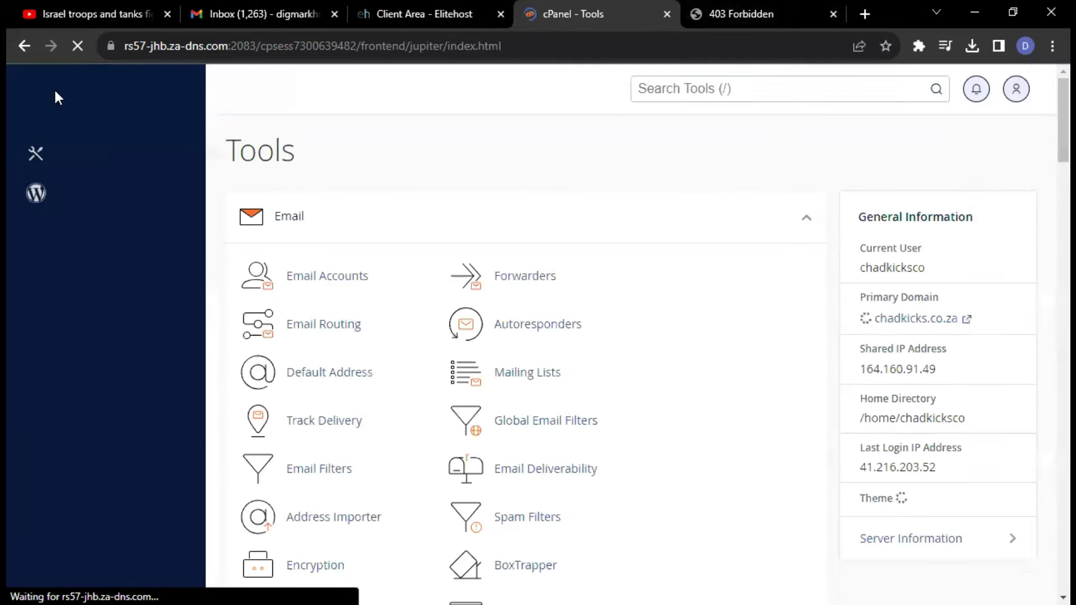
pyautogui.click(65, 118)
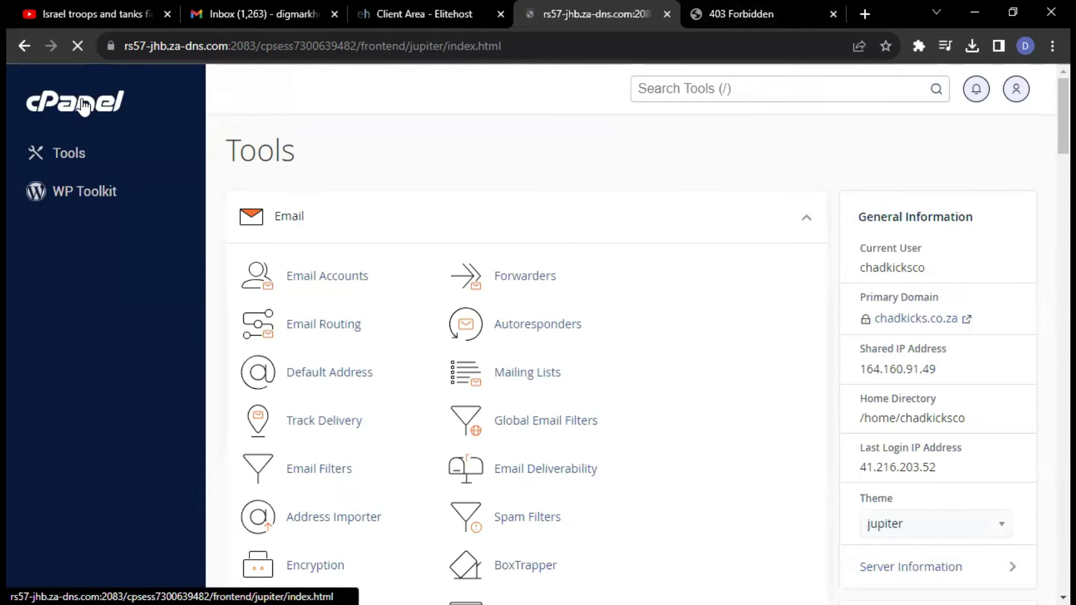
pyautogui.scroll(-20, 398, 235)
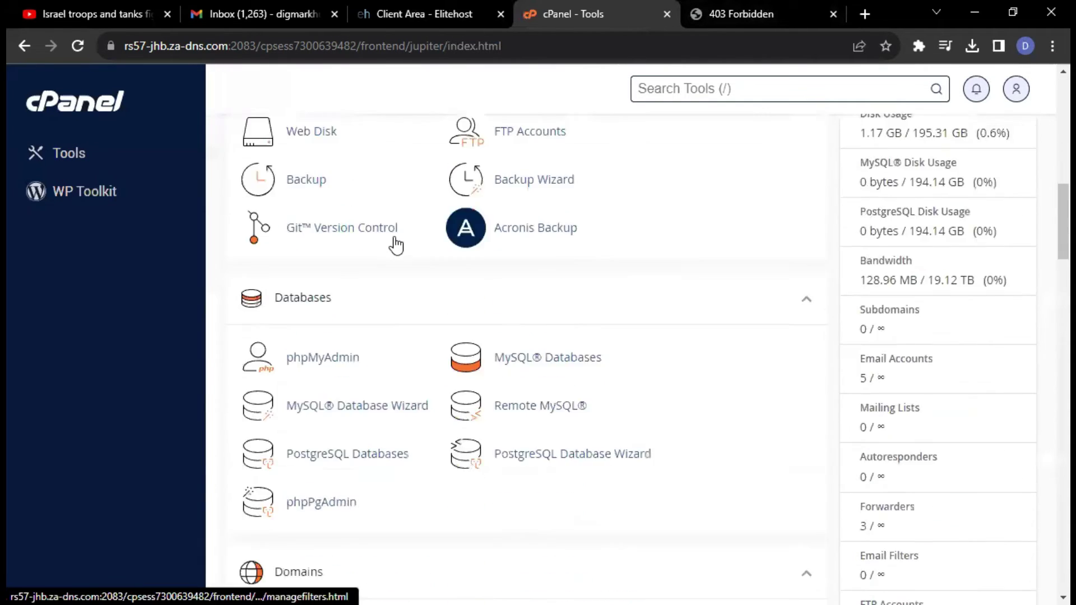
pyautogui.scroll(-10, 396, 245)
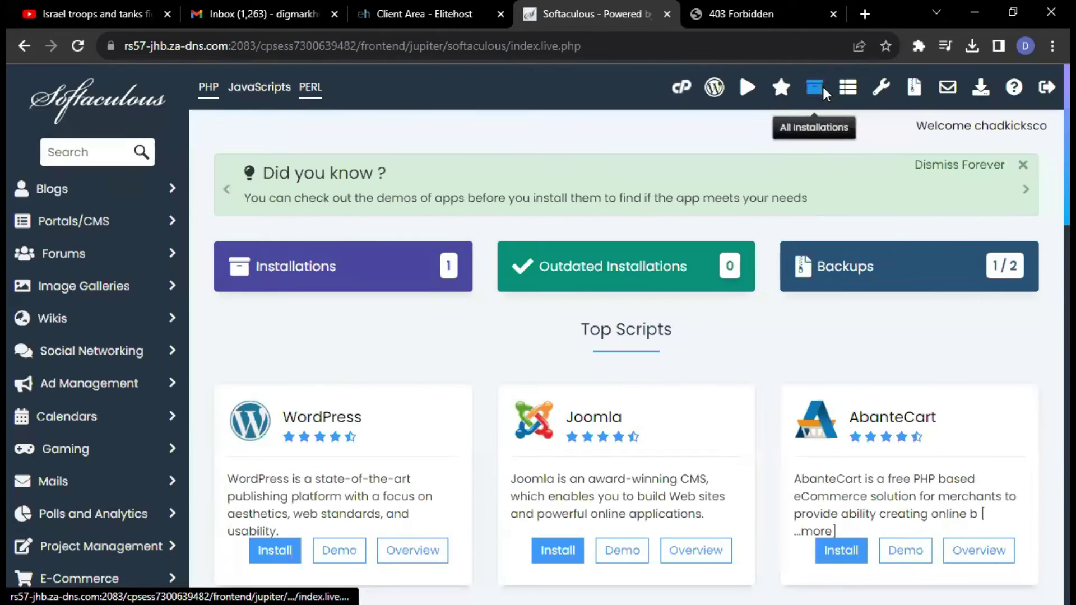
pyautogui.click(821, 88)
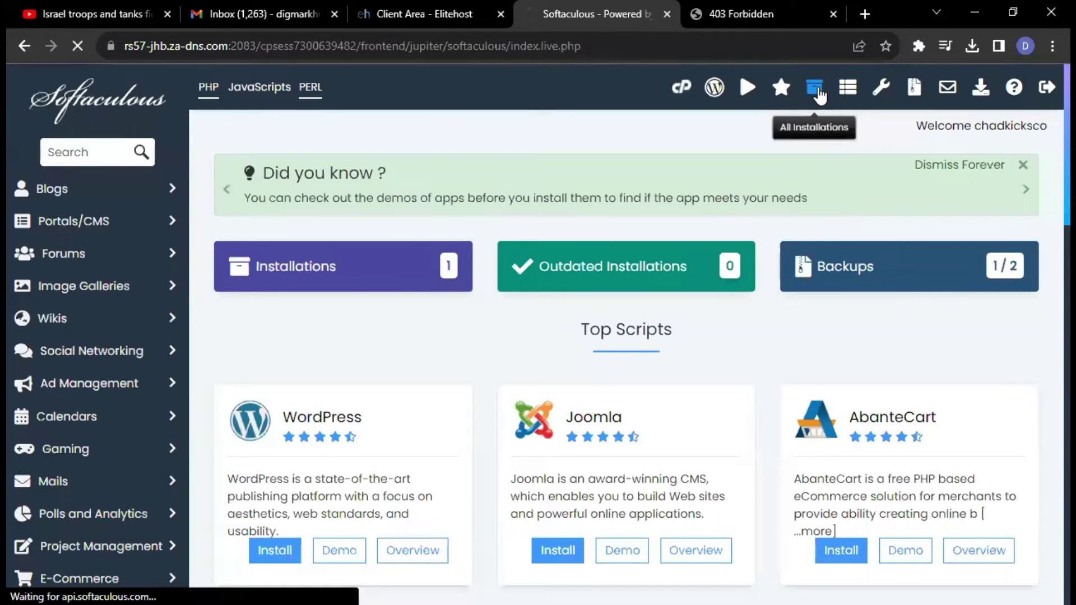
pyautogui.scroll(-5, 748, 216)
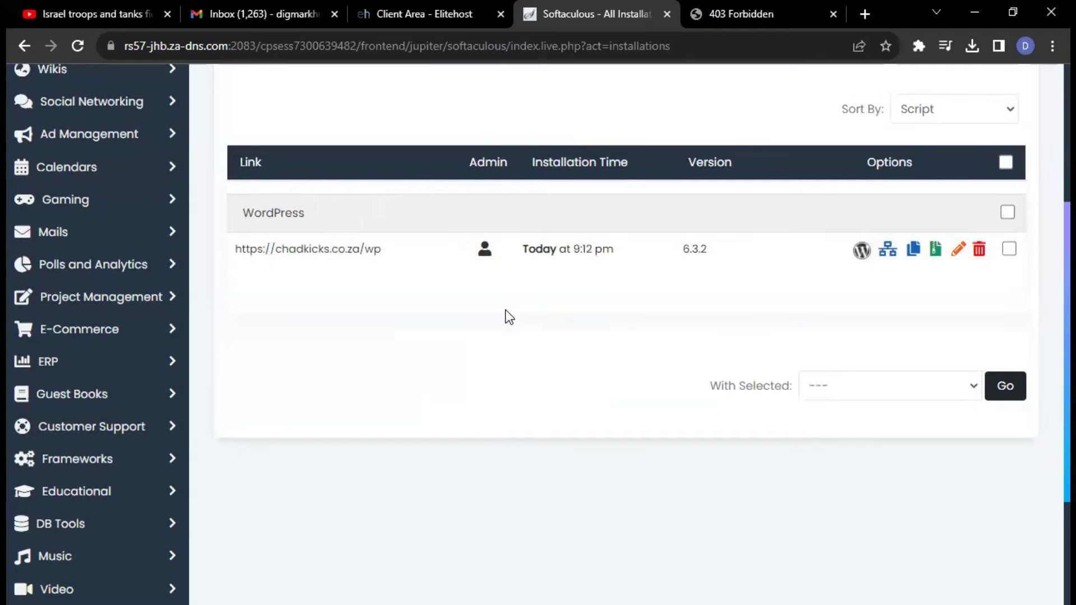
# Sign in to the admin dashboard of the chadkicks.co.za/wp WordPress installation and close the 403 Forbidden page.
pyautogui.click(486, 252)
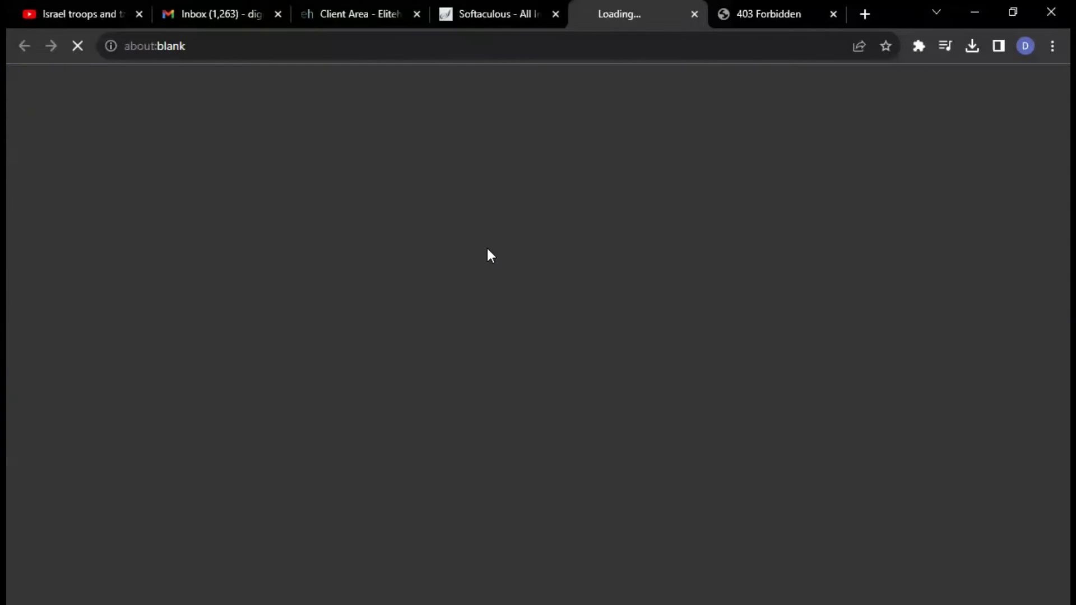
pyautogui.click(833, 13)
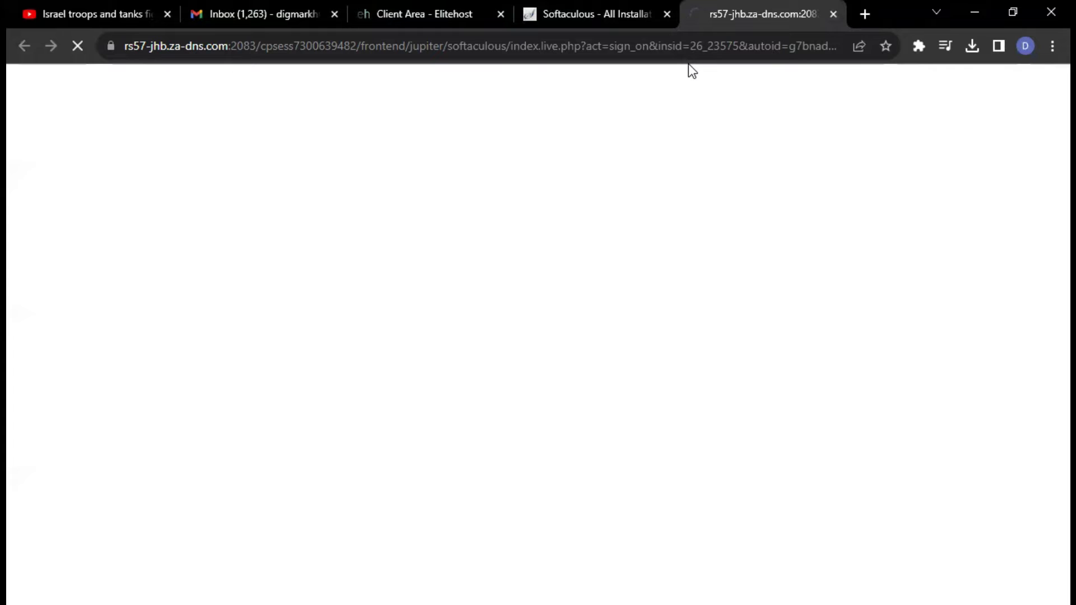
pyautogui.click(577, 11)
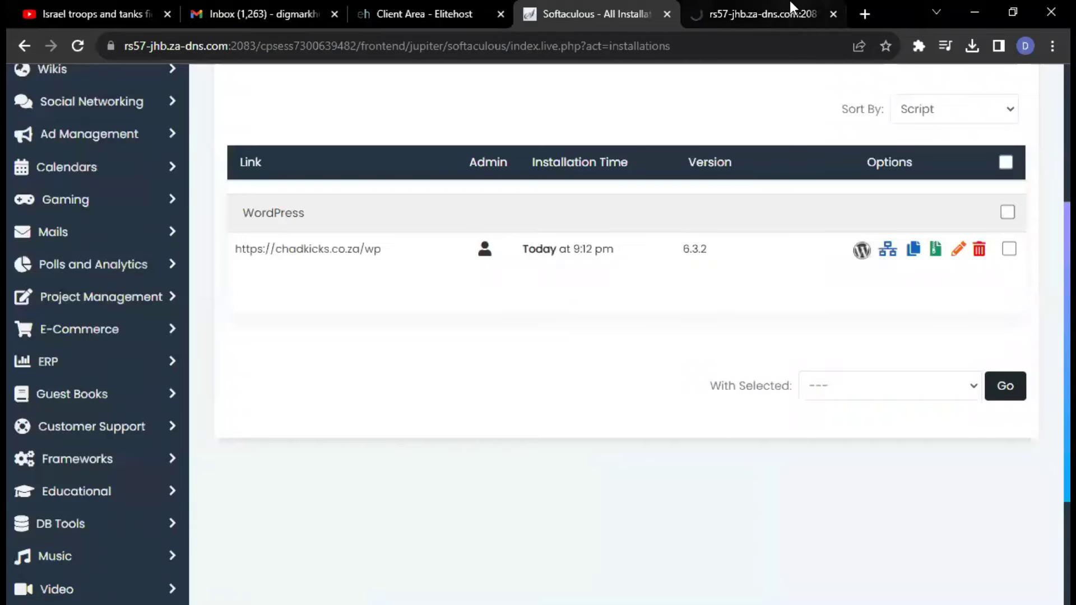
pyautogui.click(743, 2)
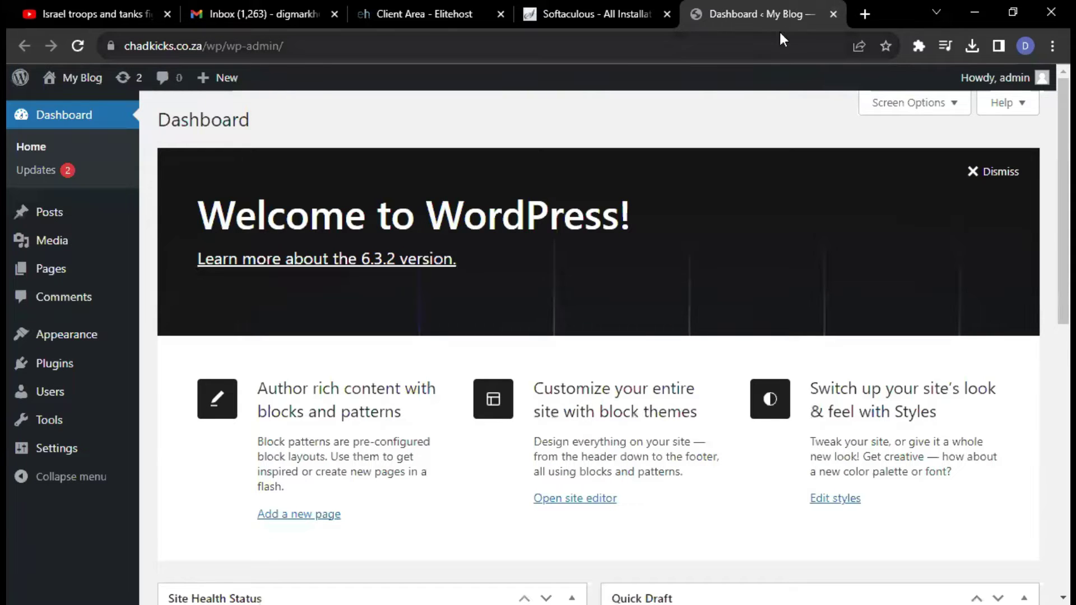
pyautogui.click(233, 41)
pyautogui.moveTo(125, 45); pyautogui.dragTo(265, 45)
pyautogui.rightClick(168, 48)
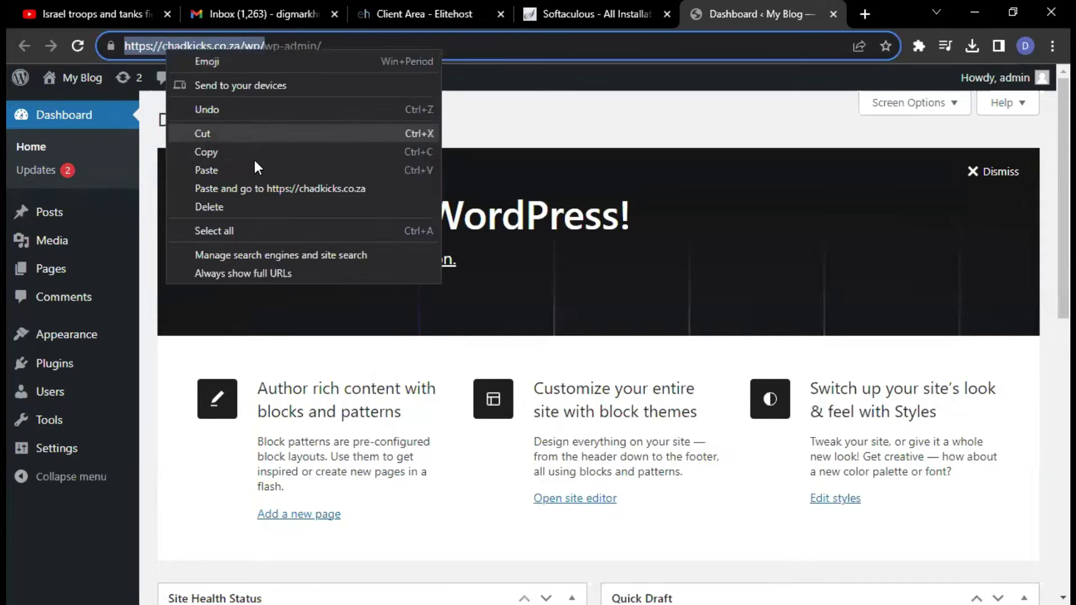
pyautogui.click(240, 150)
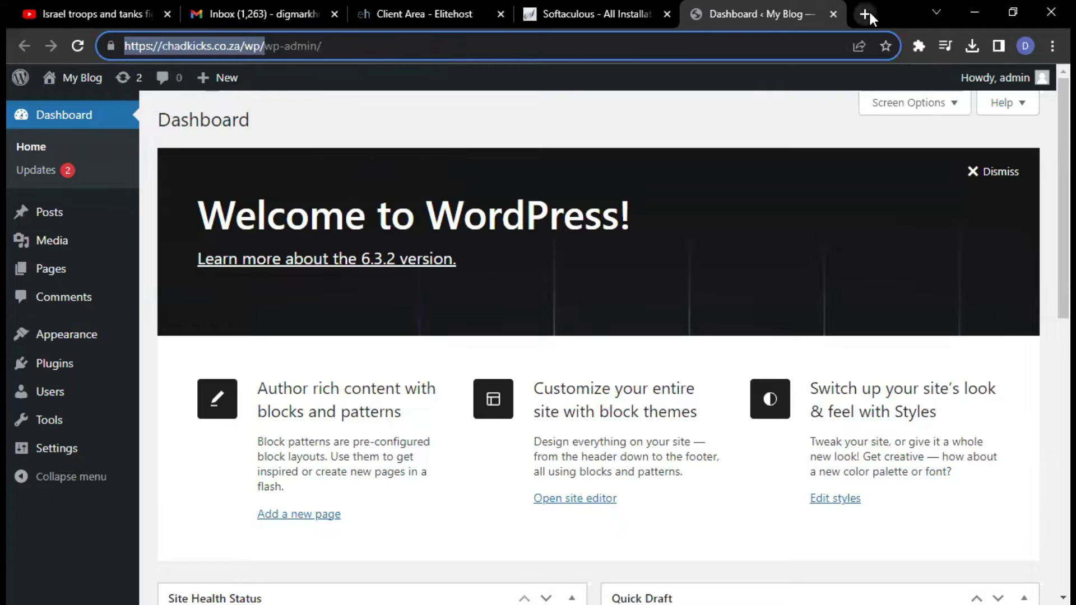
pyautogui.click(866, 12)
pyautogui.rightClick(676, 60)
pyautogui.click(717, 145)
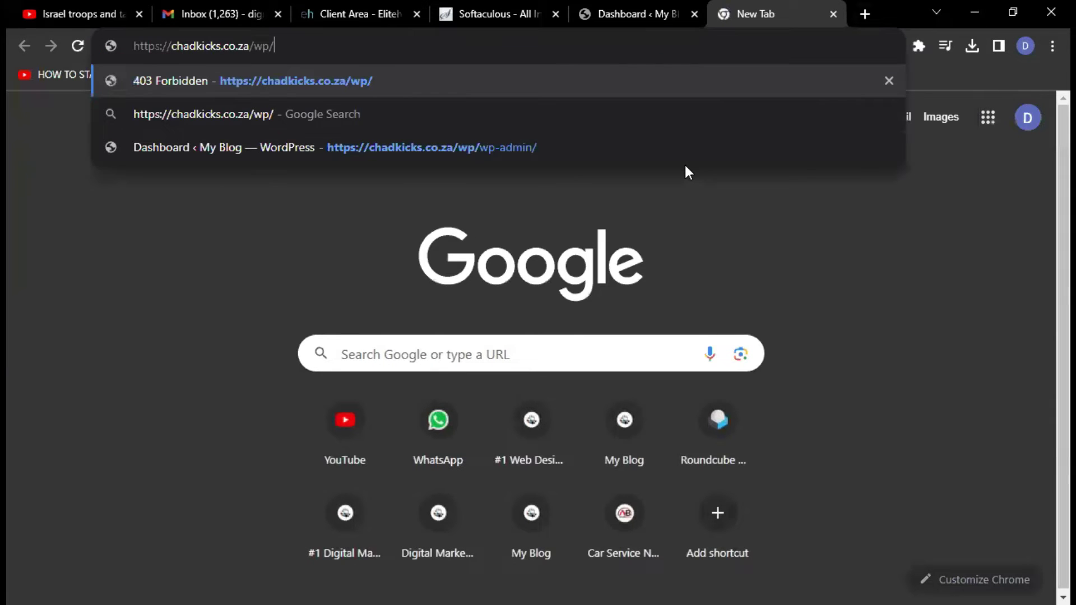
pyautogui.press('Return')
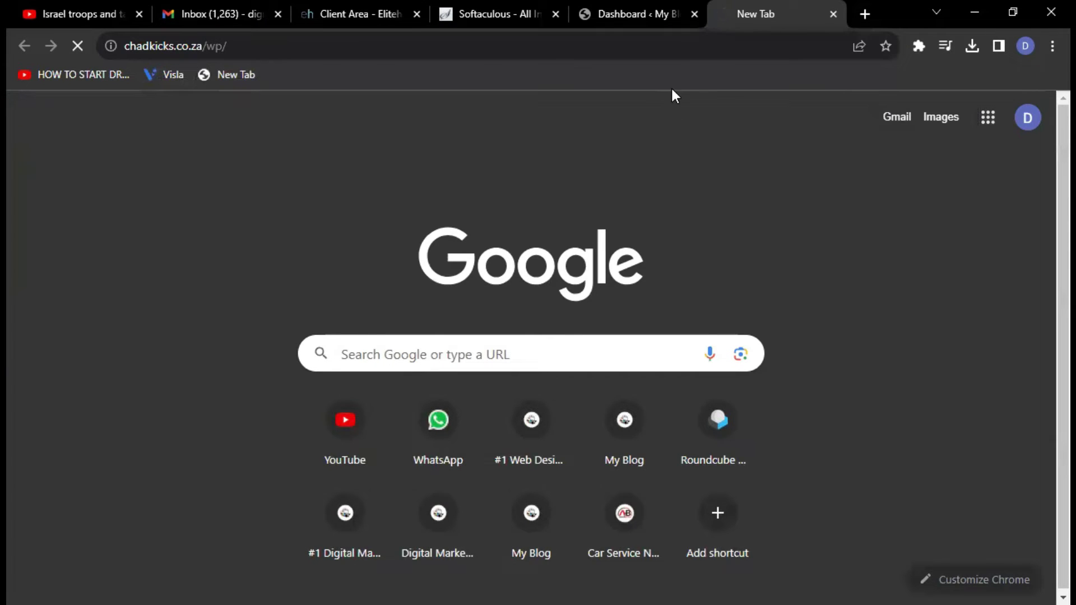
pyautogui.scroll(-10, 1047, 240)
pyautogui.scroll(10, 1044, 521)
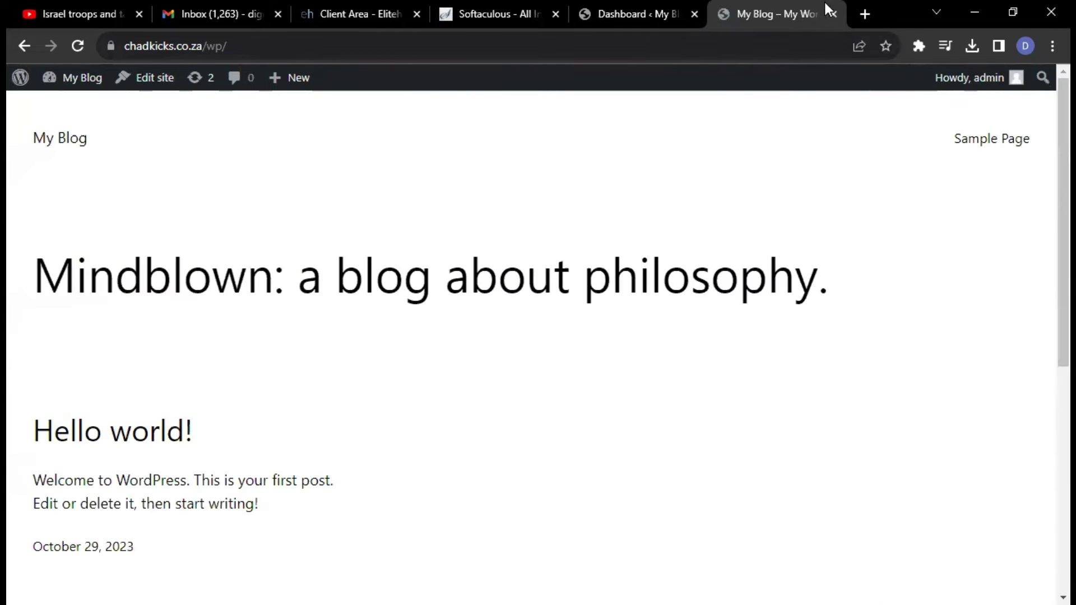
# Close the site's front page and return to Softaculous's list of script installations.
pyautogui.hotkey('ctrl', 'w')
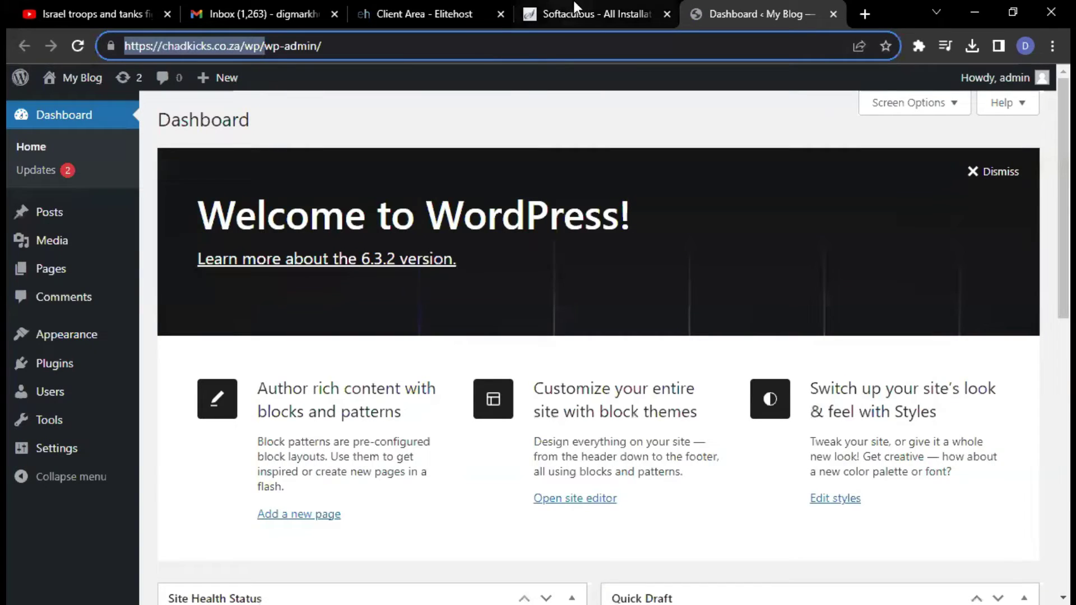
pyautogui.click(573, 1)
pyautogui.scroll(3, 557, 324)
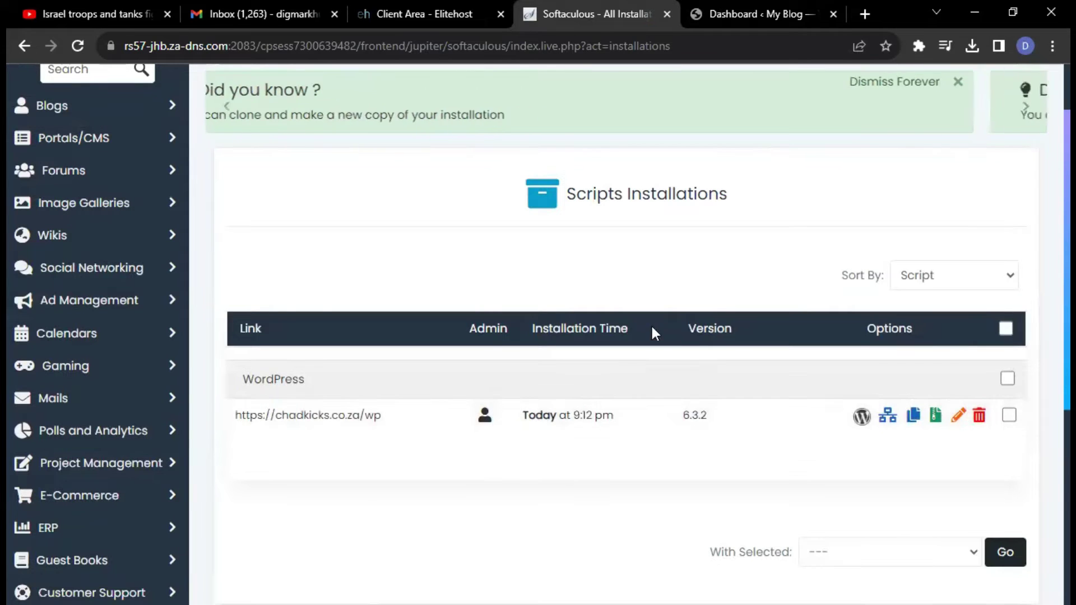
# Examine the wp directory in the installation link and compare it with the address of the admin dashboard.
pyautogui.scroll(2, 684, 348)
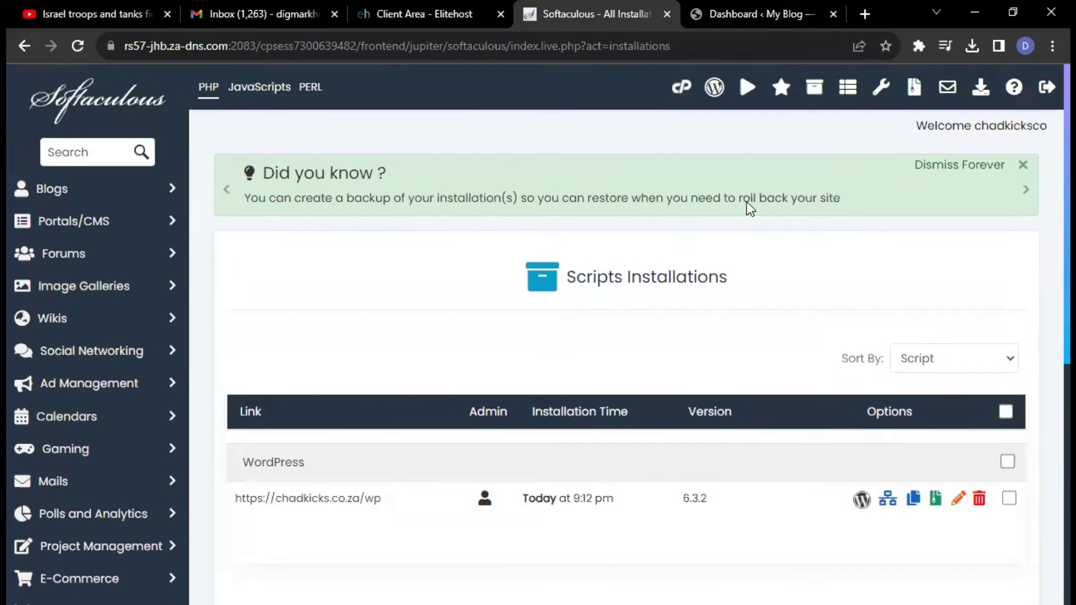
pyautogui.scroll(-1, 549, 540)
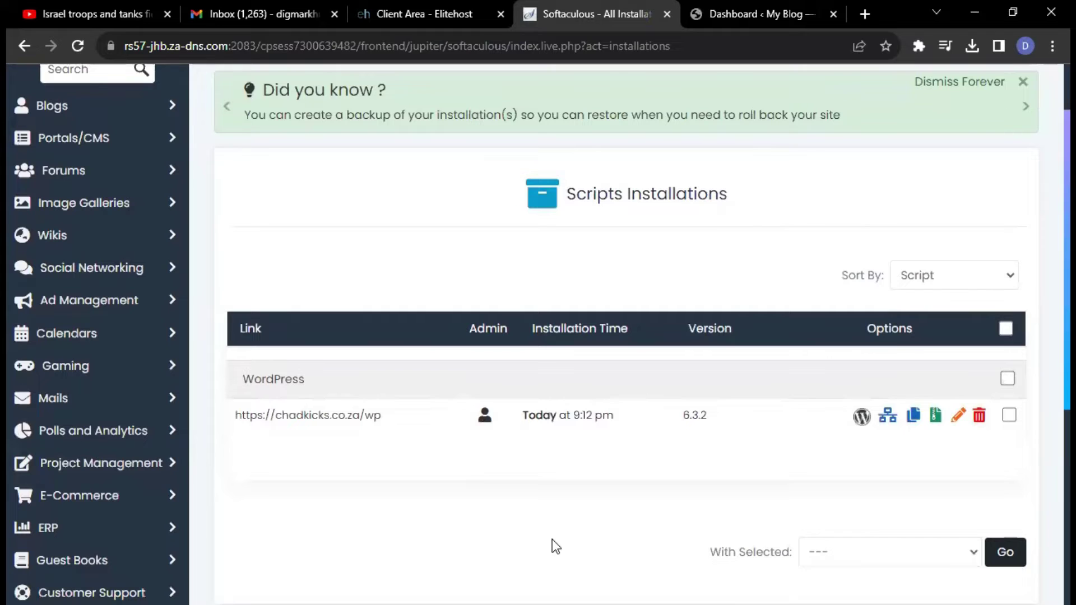
pyautogui.moveTo(383, 418); pyautogui.dragTo(367, 419)
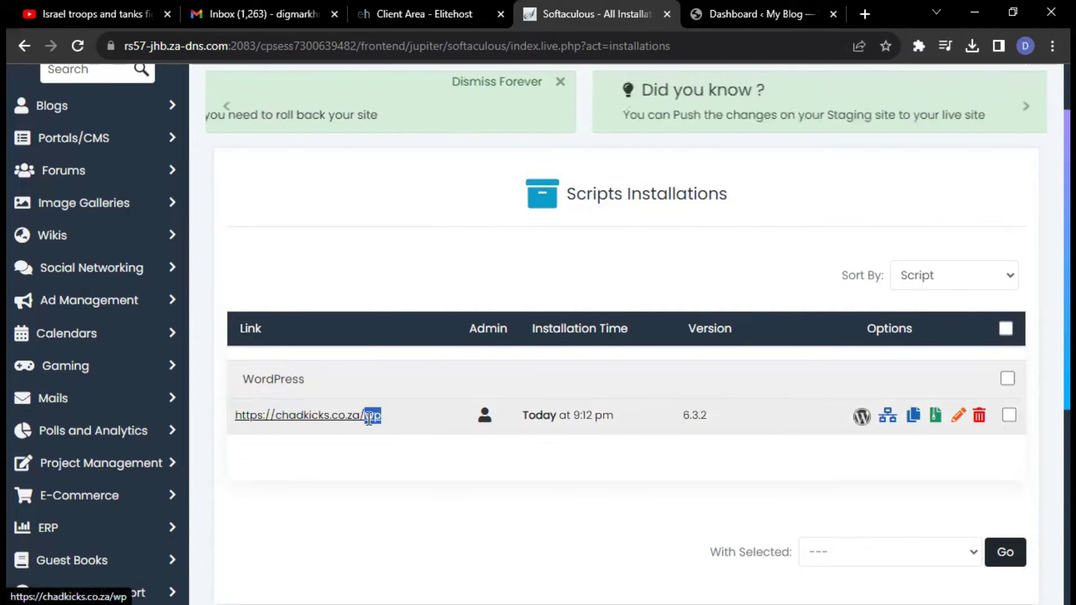
pyautogui.scroll(1, 458, 498)
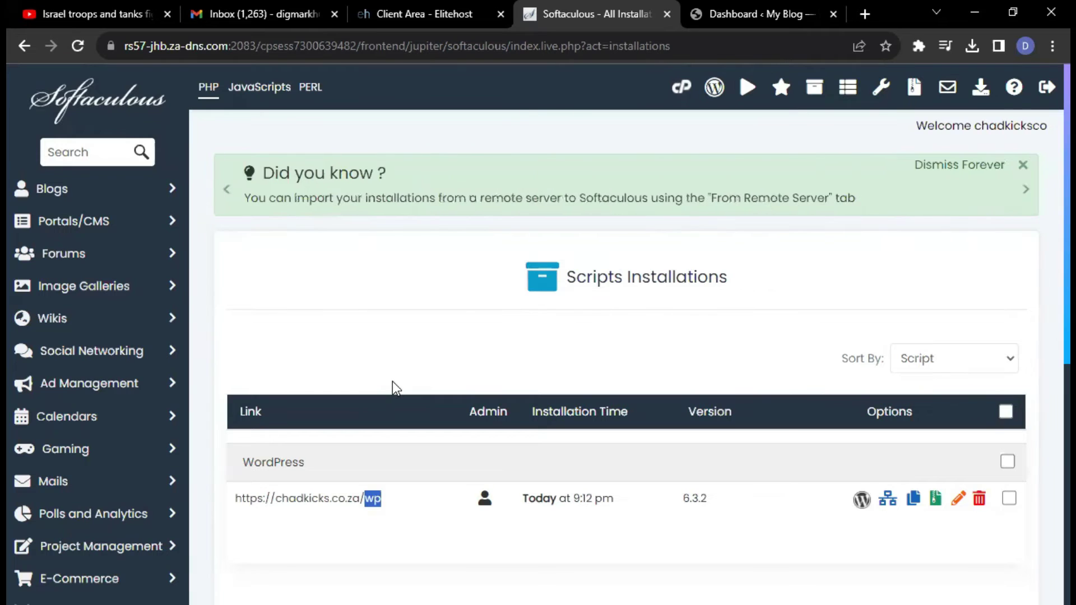
pyautogui.click(708, 5)
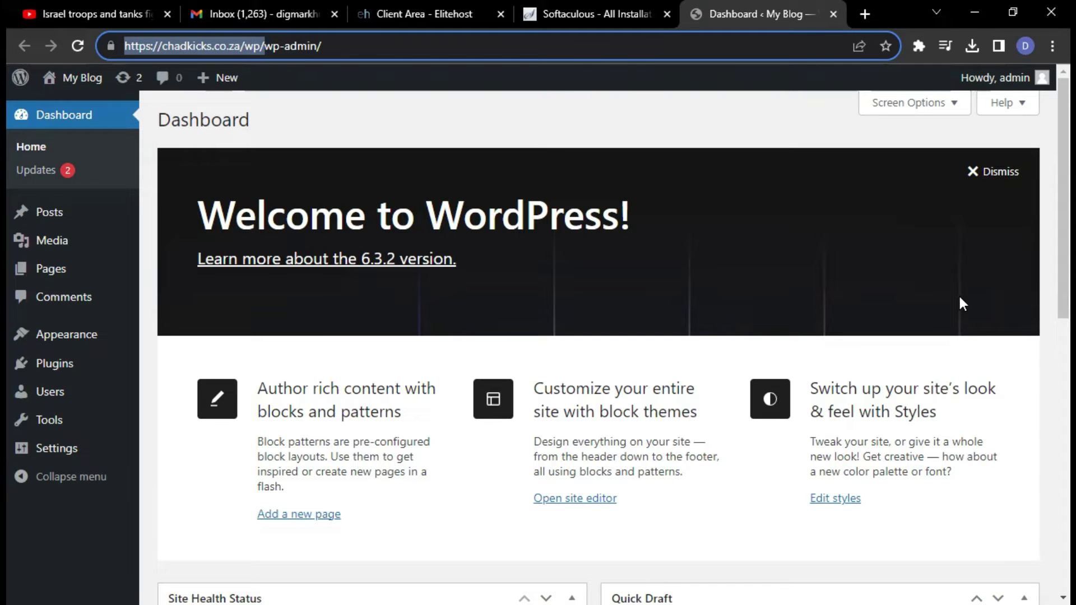
pyautogui.click(586, 14)
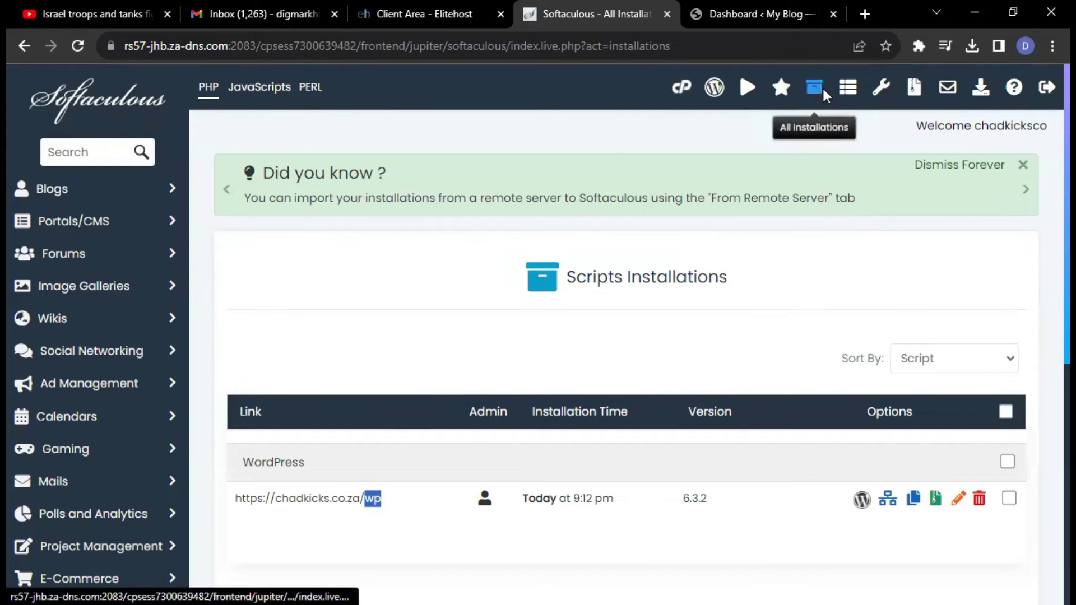
pyautogui.scroll(-1, 852, 418)
pyautogui.scroll(1, 850, 411)
pyautogui.click(978, 497)
pyautogui.scroll(-9, 627, 379)
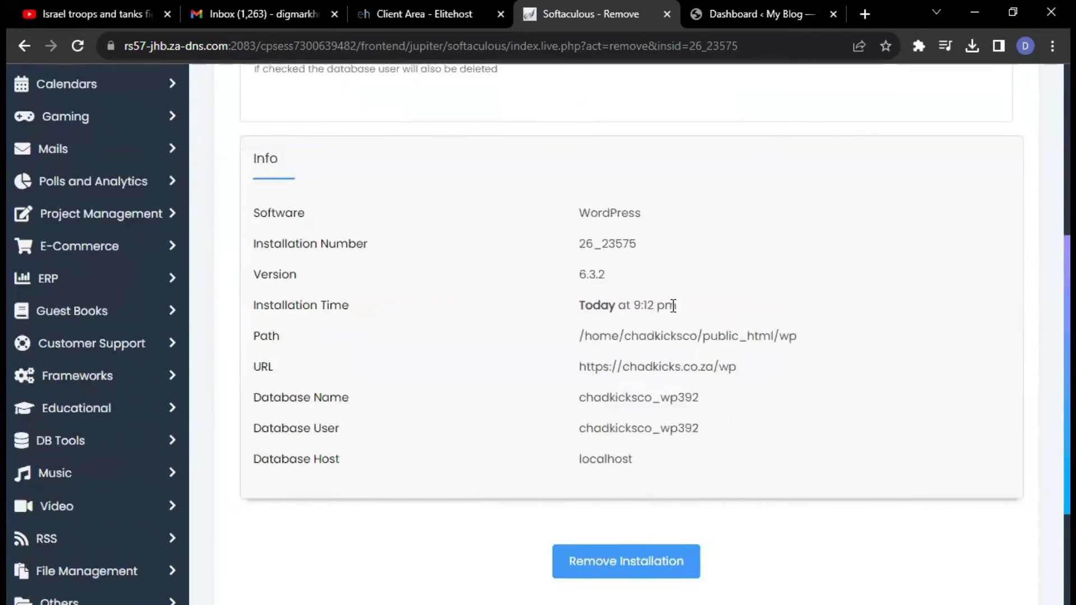
pyautogui.click(650, 395)
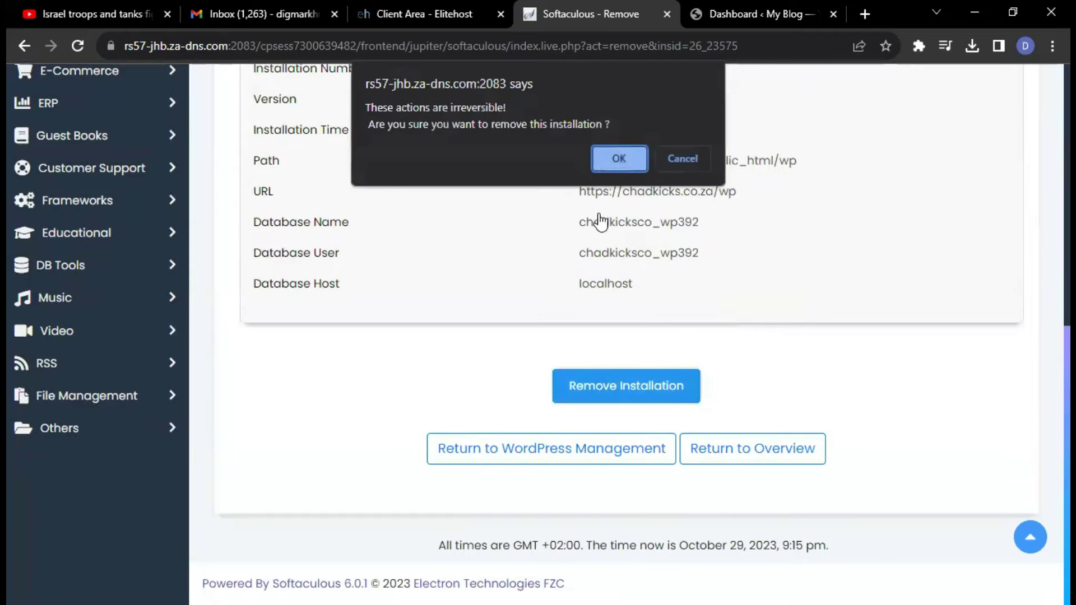
pyautogui.click(621, 158)
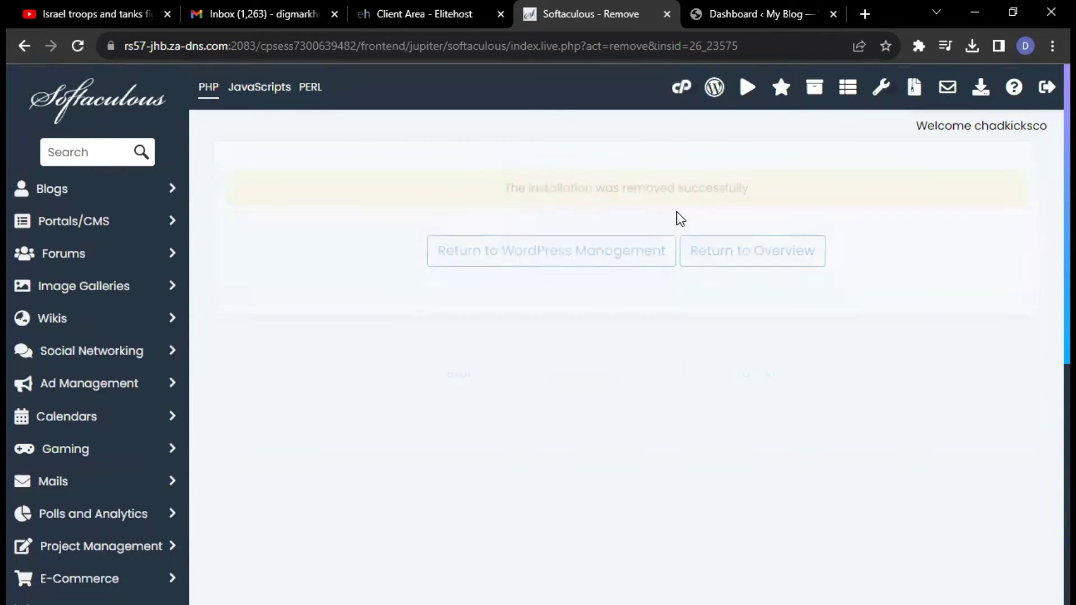
# Return to WordPress Management and open the setup form for a new WordPress installation.
pyautogui.click(618, 252)
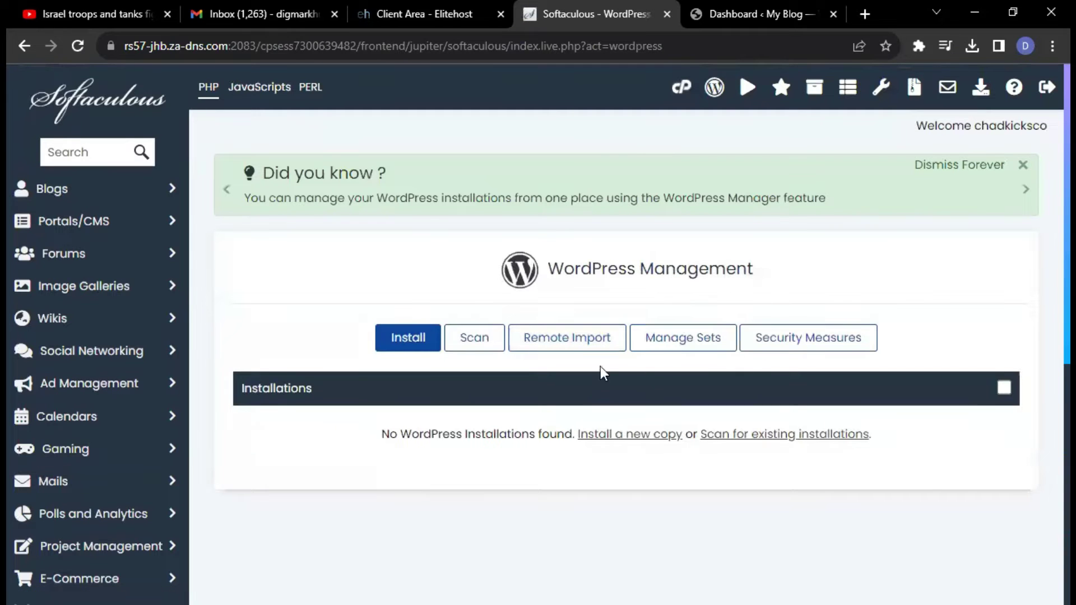
pyautogui.click(421, 345)
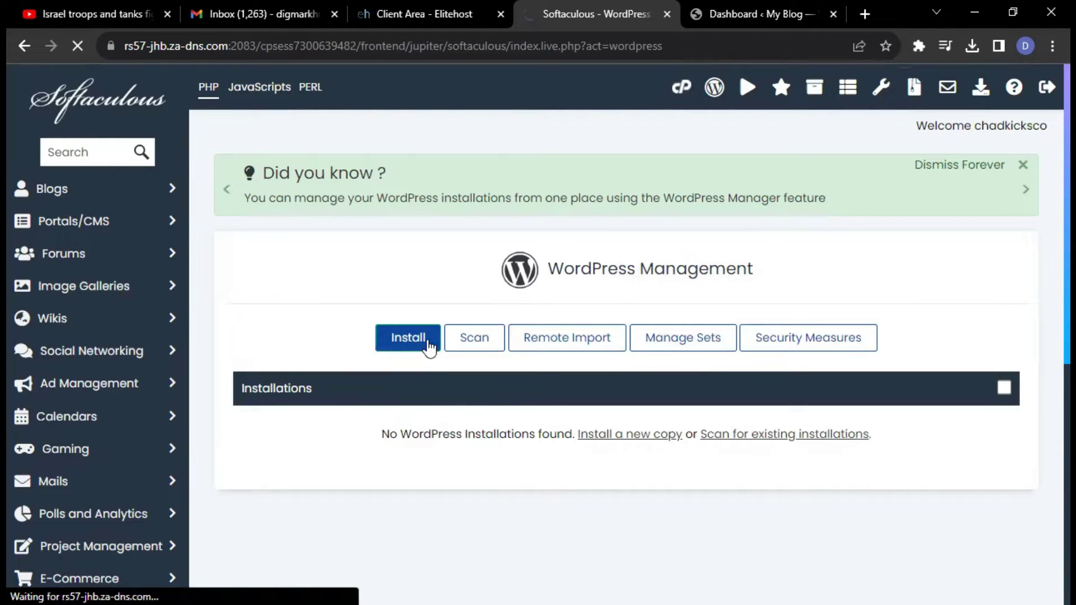
pyautogui.scroll(-4, 547, 345)
pyautogui.moveTo(598, 275); pyautogui.dragTo(579, 277)
pyautogui.click(599, 341)
pyautogui.moveTo(620, 285); pyautogui.dragTo(583, 279)
pyautogui.click(712, 336)
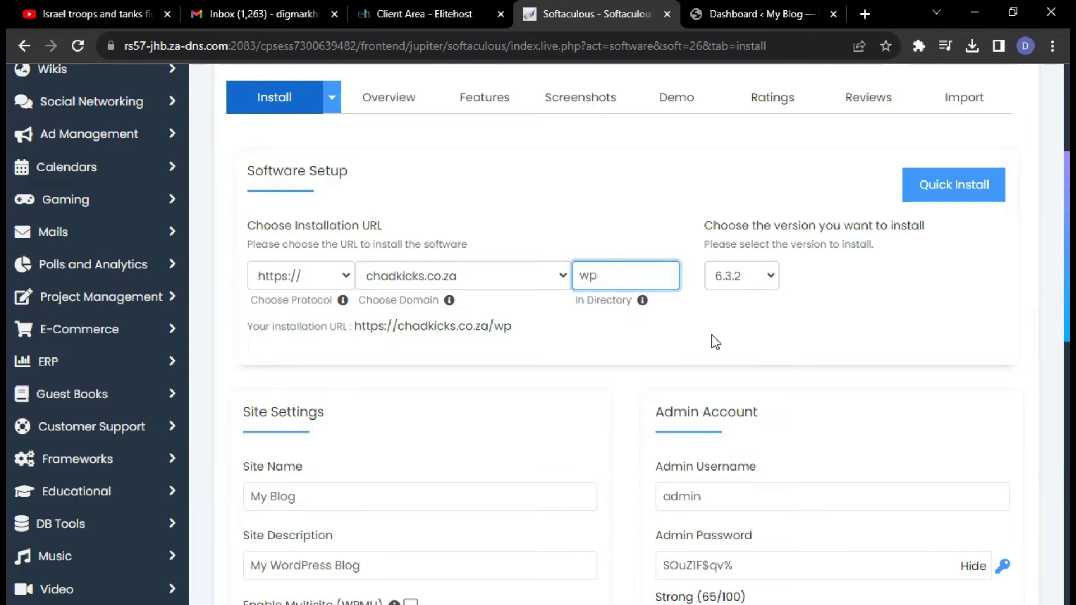
pyautogui.click(617, 274)
pyautogui.doubleClick(617, 271)
pyautogui.click(702, 312)
pyautogui.moveTo(620, 273); pyautogui.dragTo(543, 281)
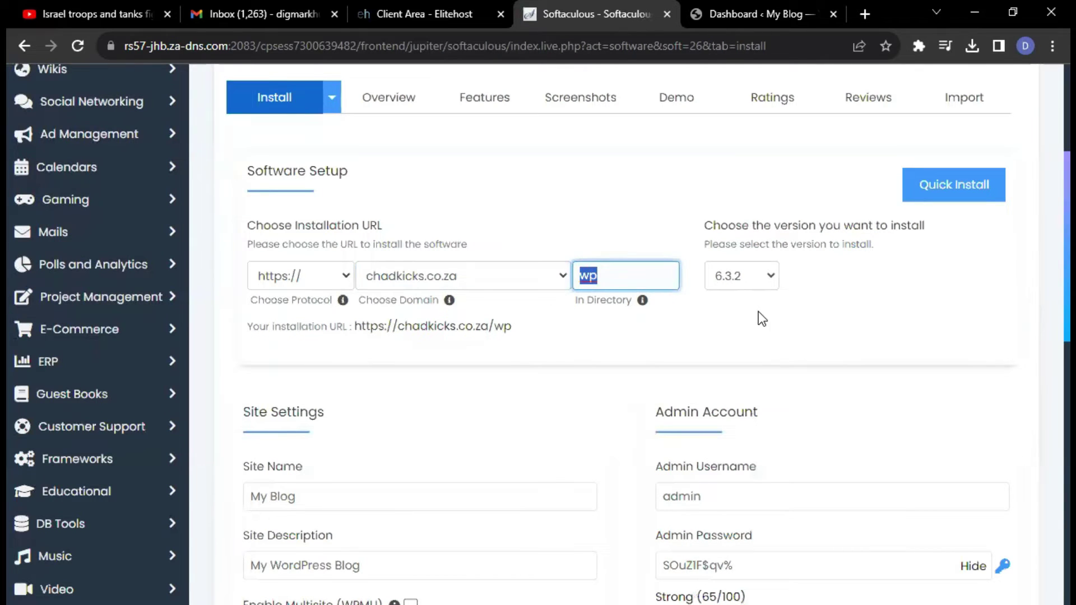
pyautogui.press('BackSpace')
pyautogui.click(718, 319)
pyautogui.click(629, 279)
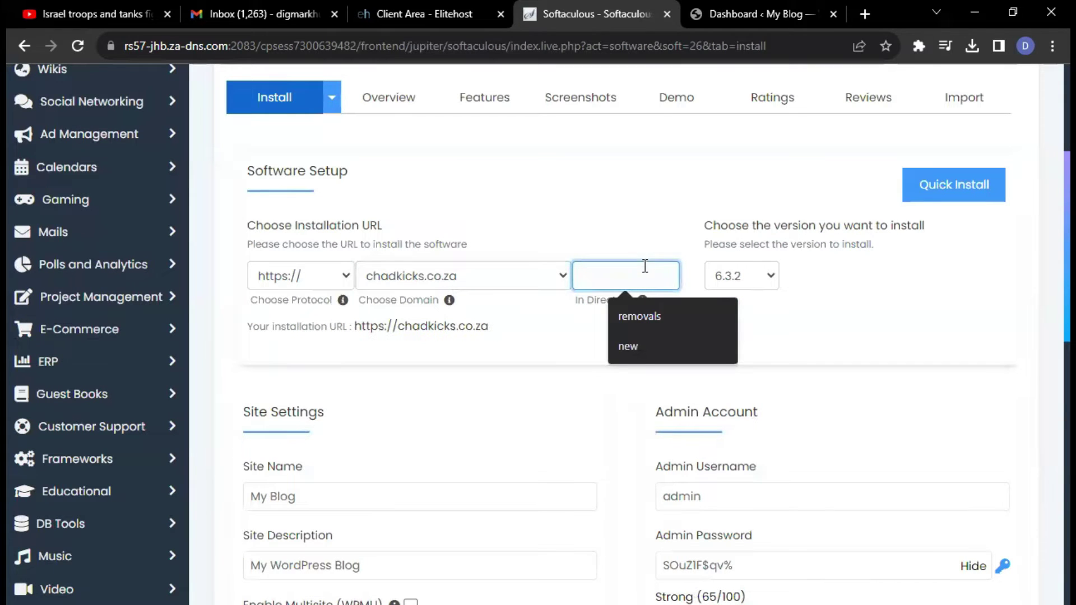
pyautogui.click(836, 331)
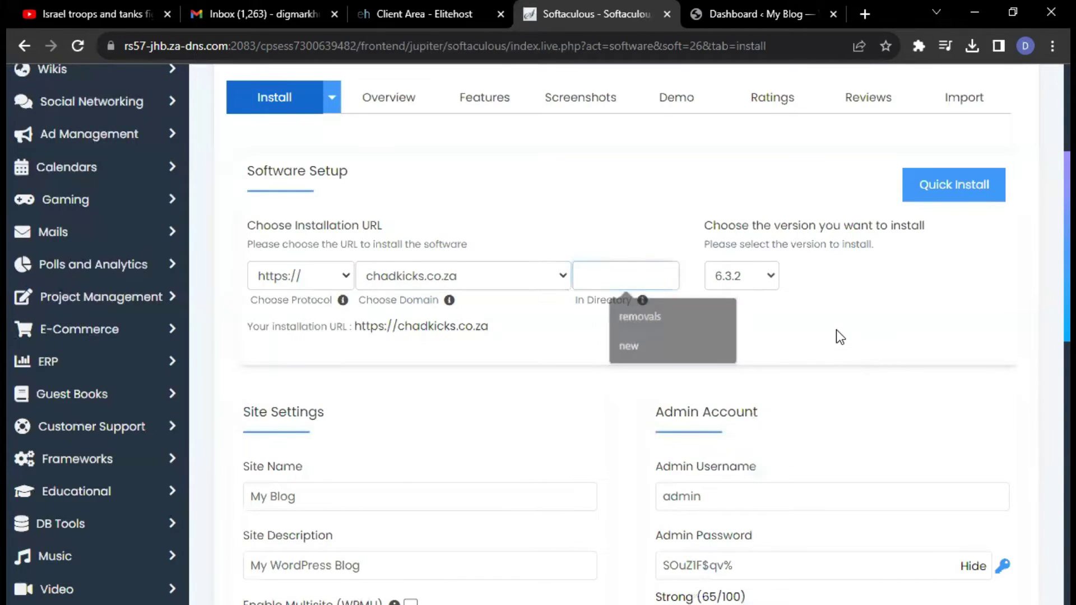
# Install WordPress 6.3.2 with the default site settings, admin account and language, and look over the installation result.
pyautogui.scroll(-7, 921, 314)
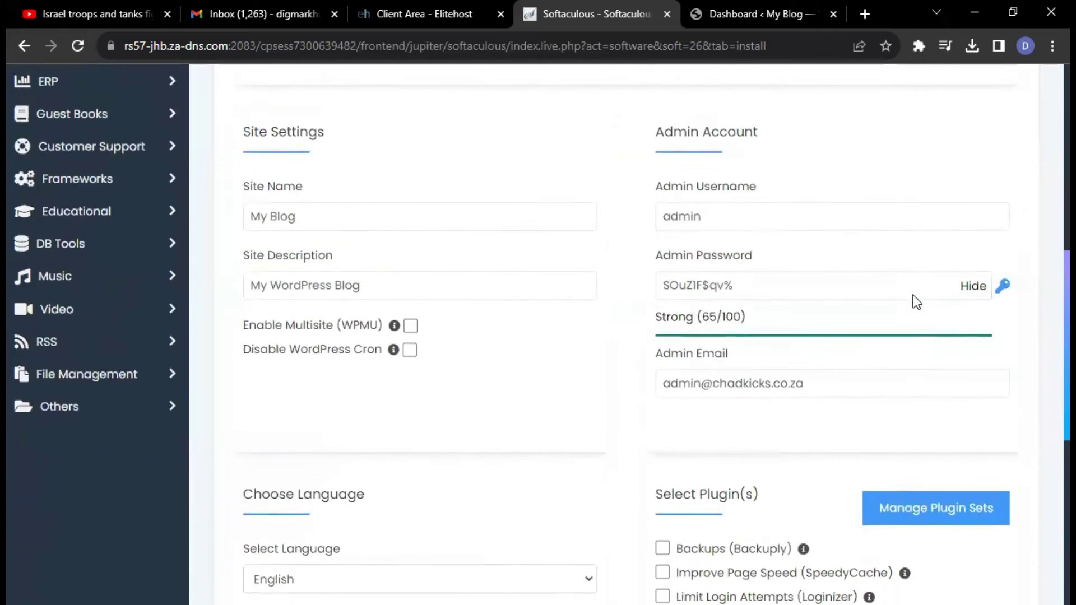
pyautogui.scroll(-6, 1044, 308)
pyautogui.click(626, 371)
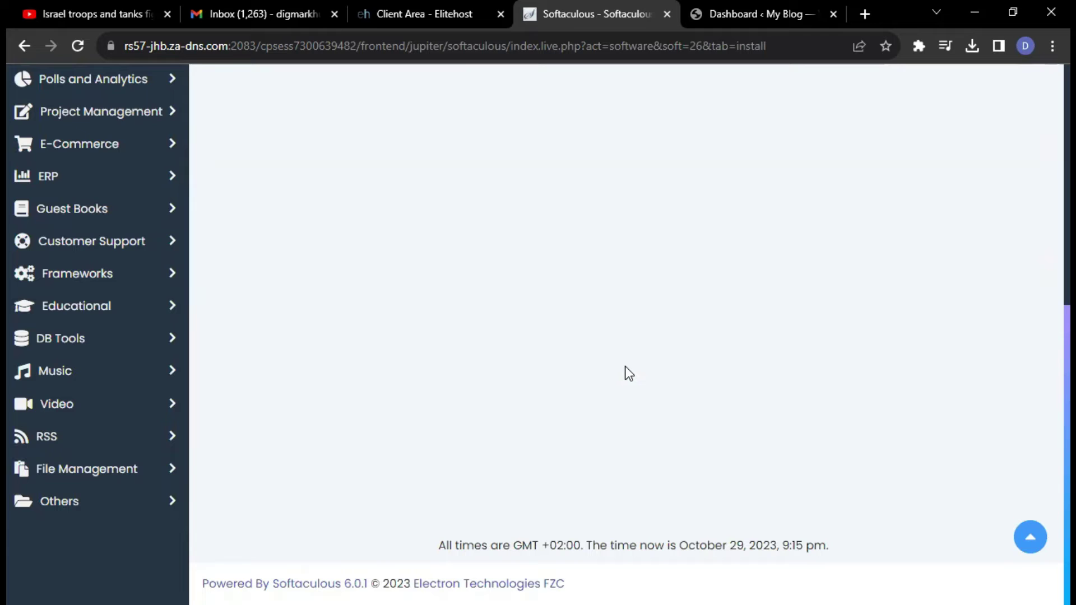
pyautogui.scroll(8, 1044, 304)
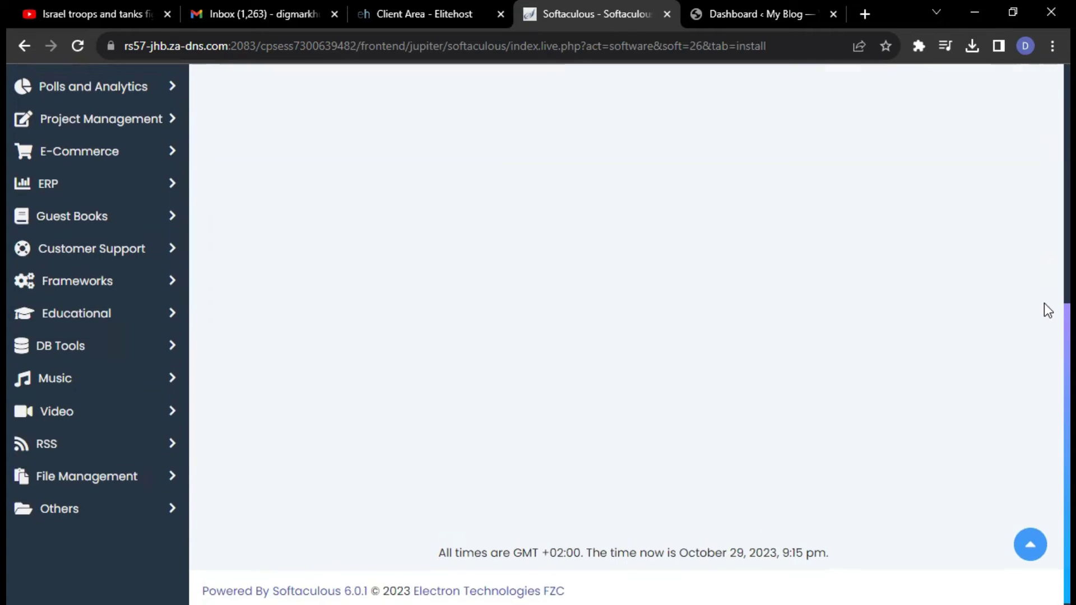
pyautogui.scroll(-3, 757, 321)
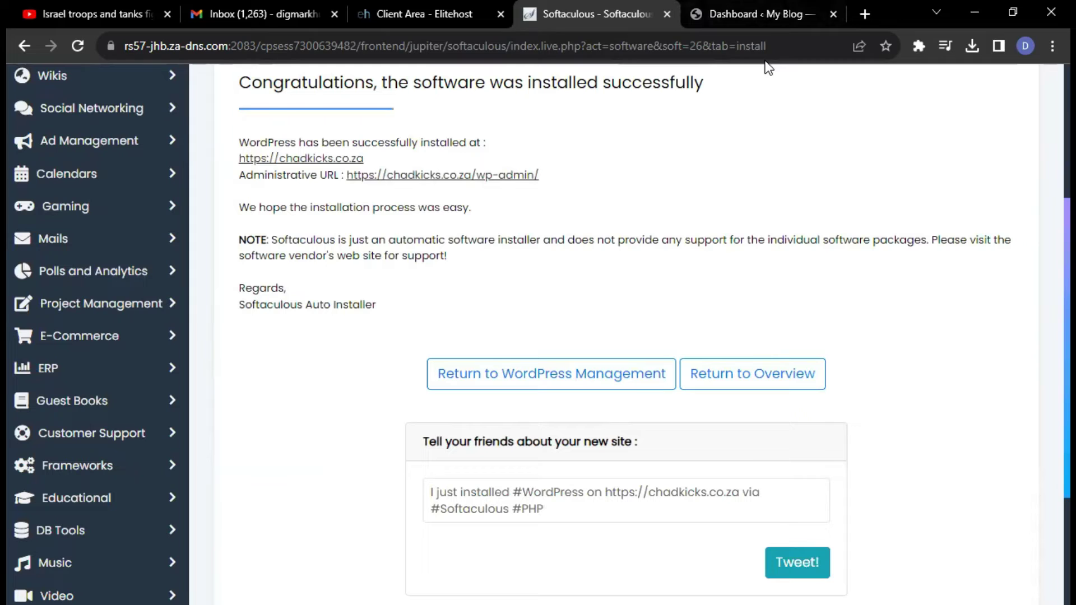
pyautogui.click(832, 13)
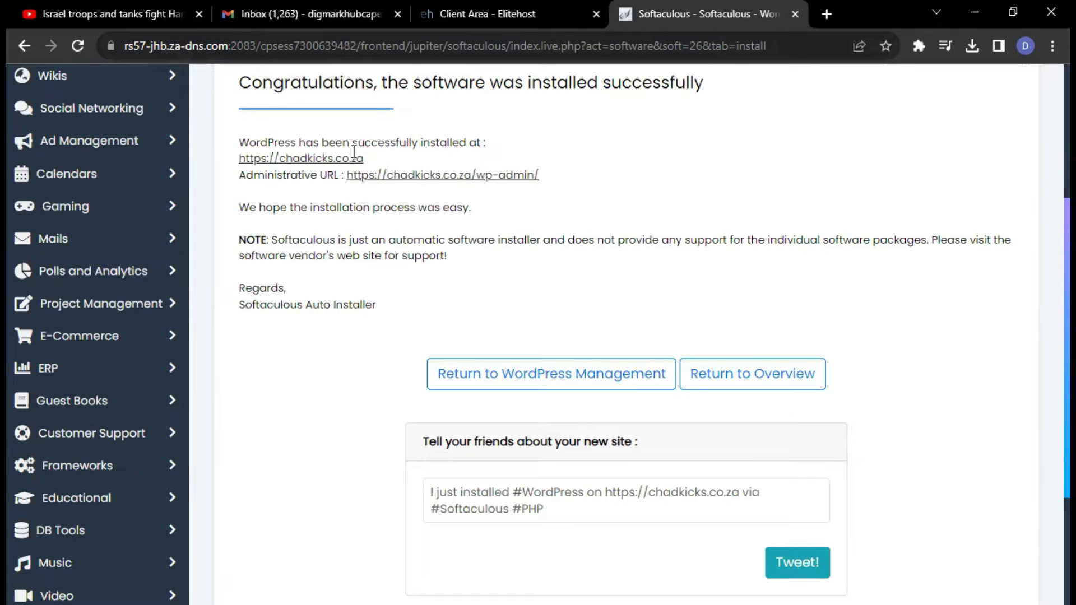
pyautogui.rightClick(285, 159)
pyautogui.hotkey('ctrl', 'c')
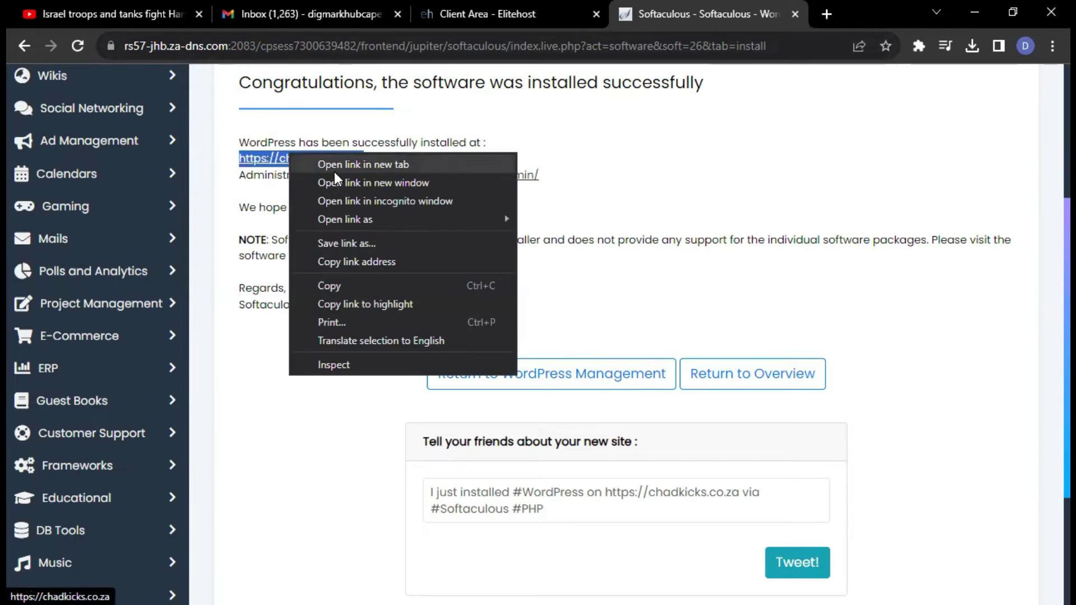
pyautogui.click(351, 287)
pyautogui.click(826, 15)
pyautogui.rightClick(609, 11)
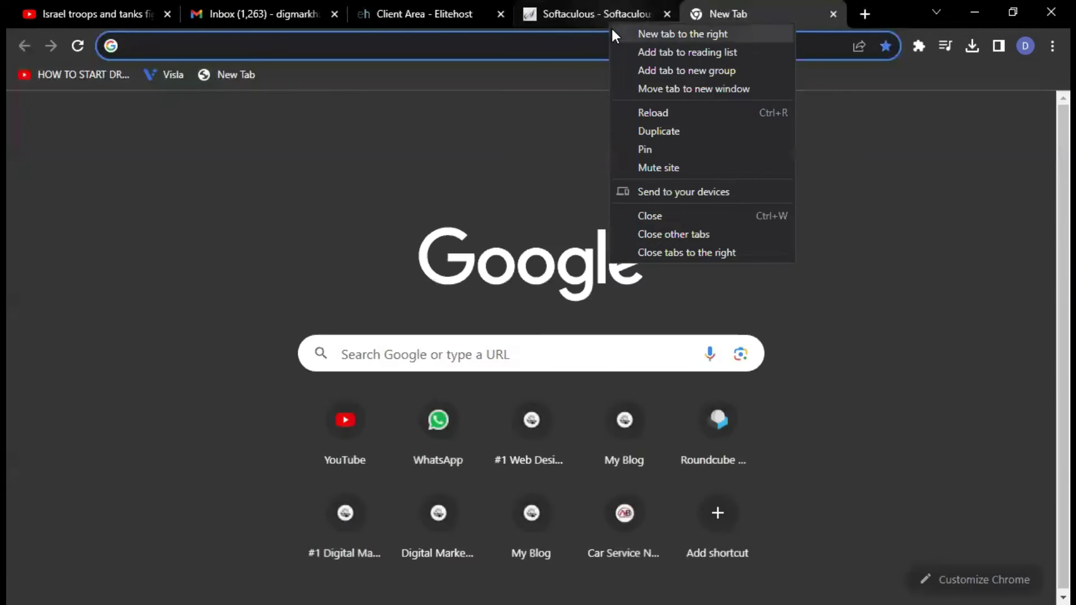
pyautogui.click(598, 43)
pyautogui.rightClick(598, 44)
pyautogui.click(653, 143)
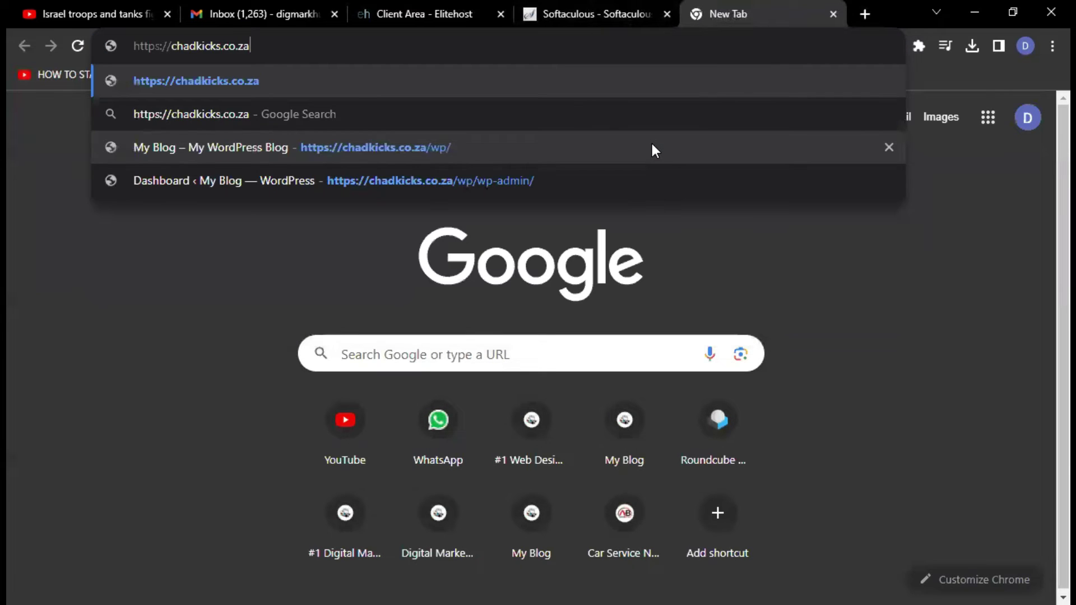
pyautogui.press('Return')
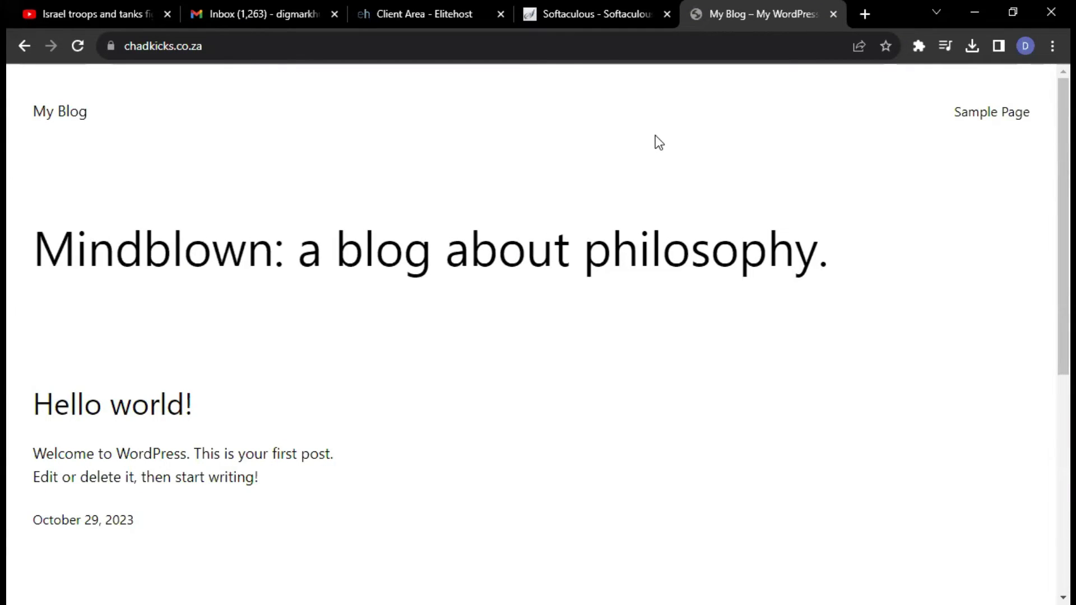
# Open the new installation's admin dashboard from its administrative URL in Softaculous and close the site's front page.
pyautogui.click(628, 6)
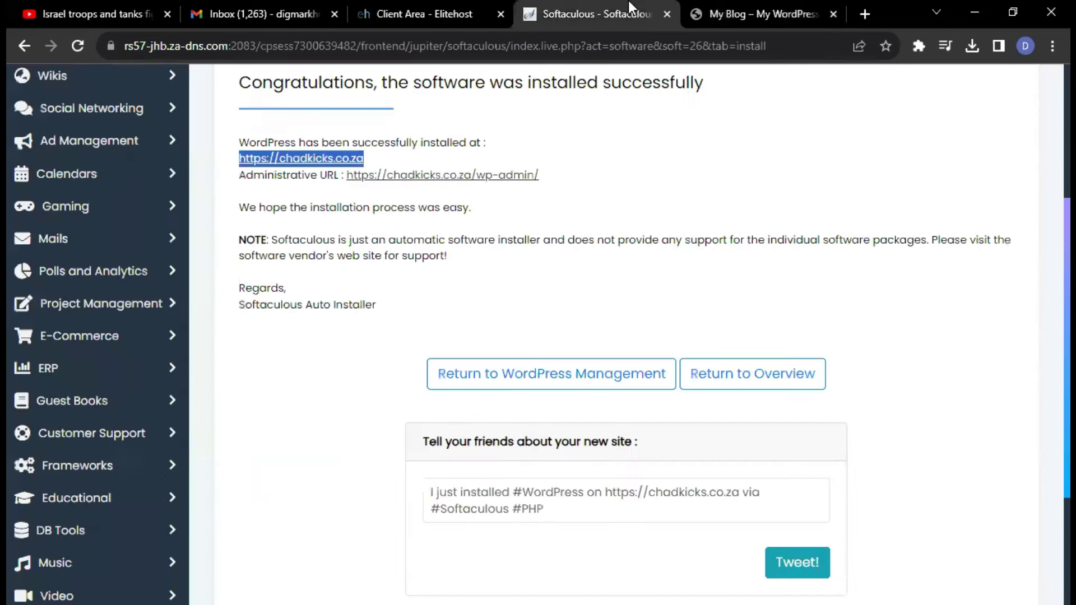
pyautogui.scroll(5, 622, 250)
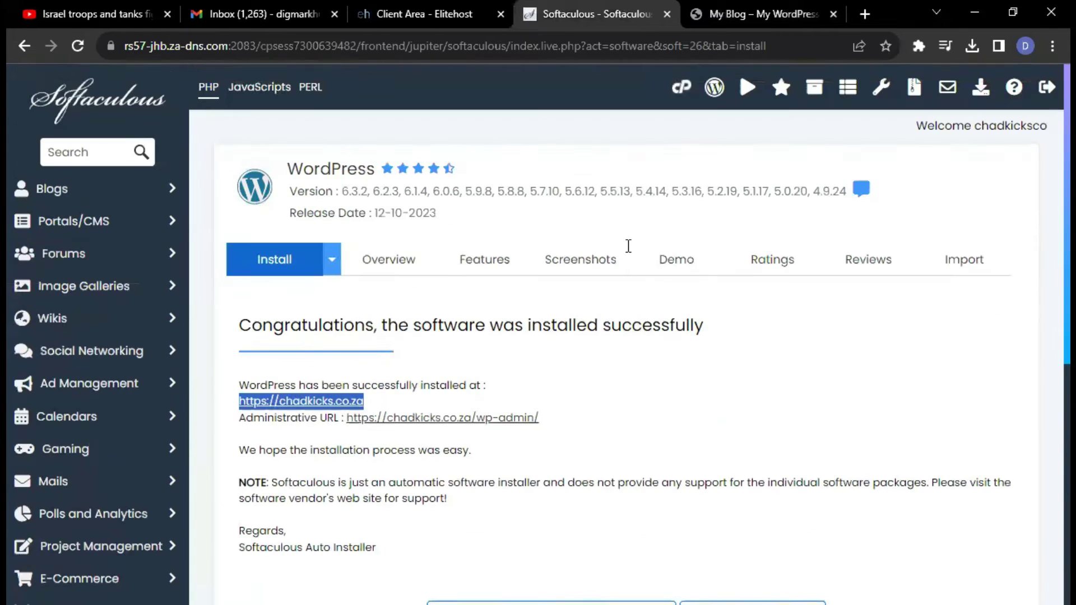
pyautogui.click(463, 421)
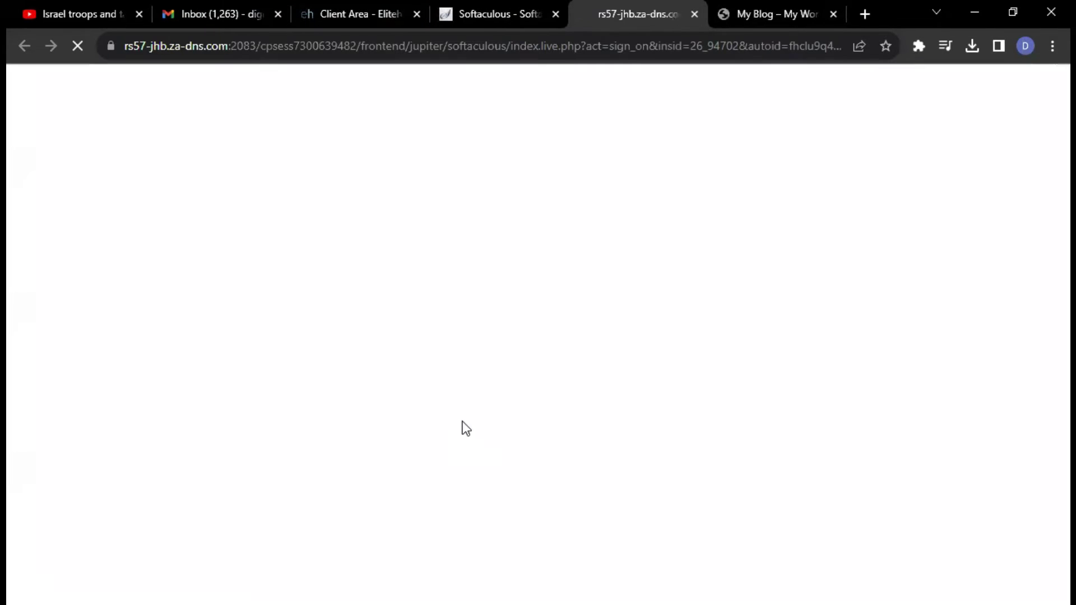
pyautogui.click(834, 14)
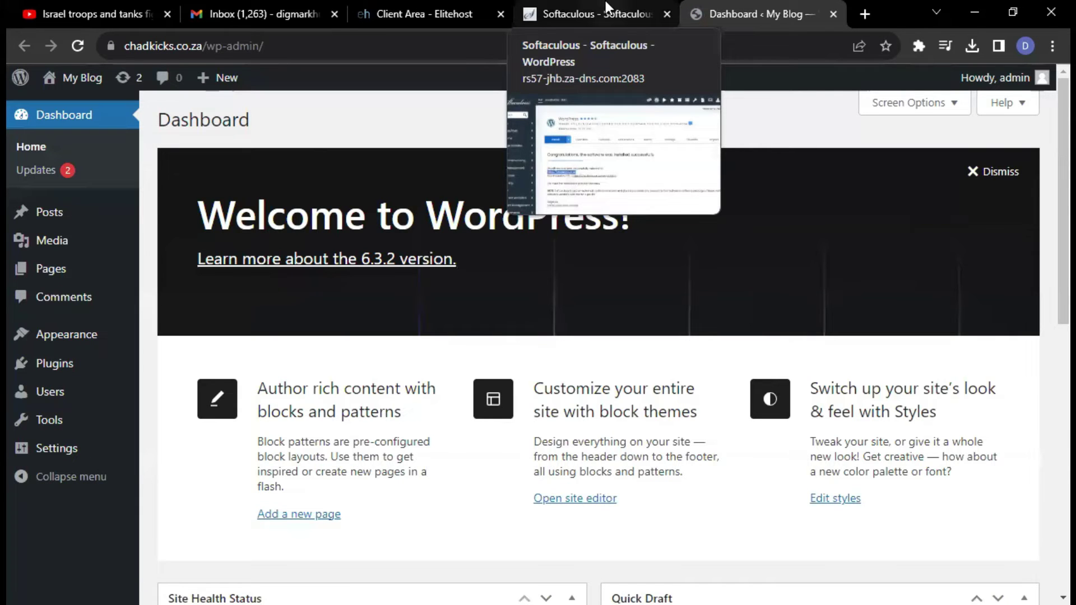
pyautogui.click(606, 2)
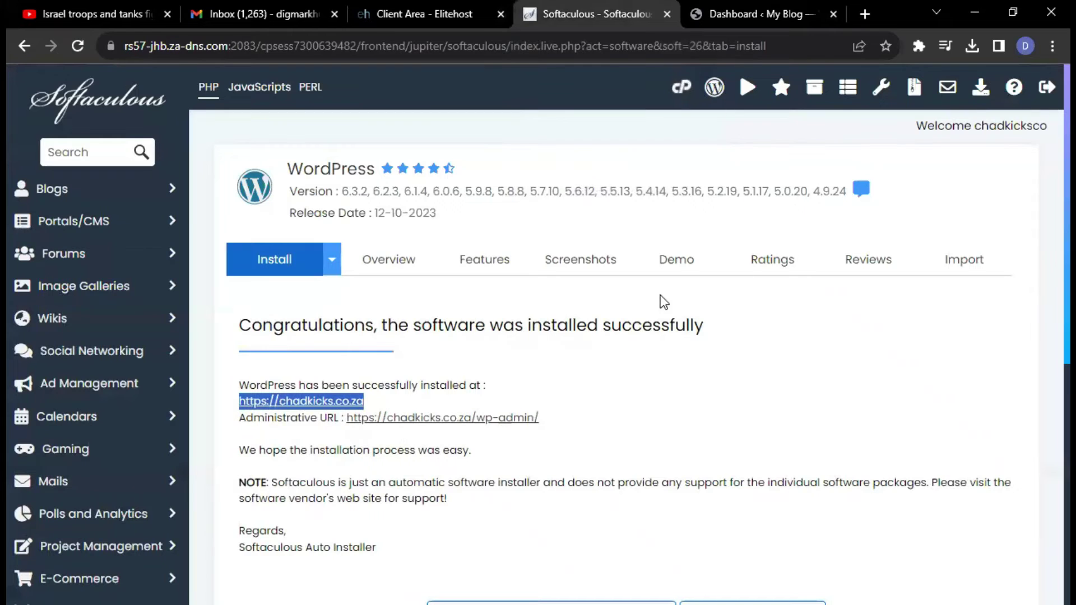
pyautogui.click(817, 94)
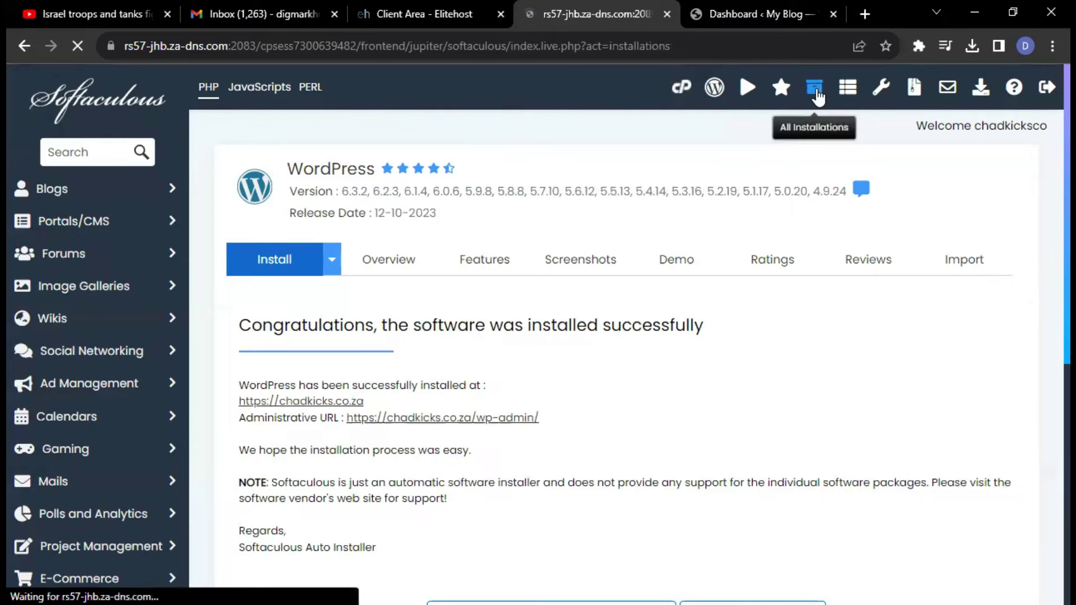
pyautogui.scroll(-3, 714, 341)
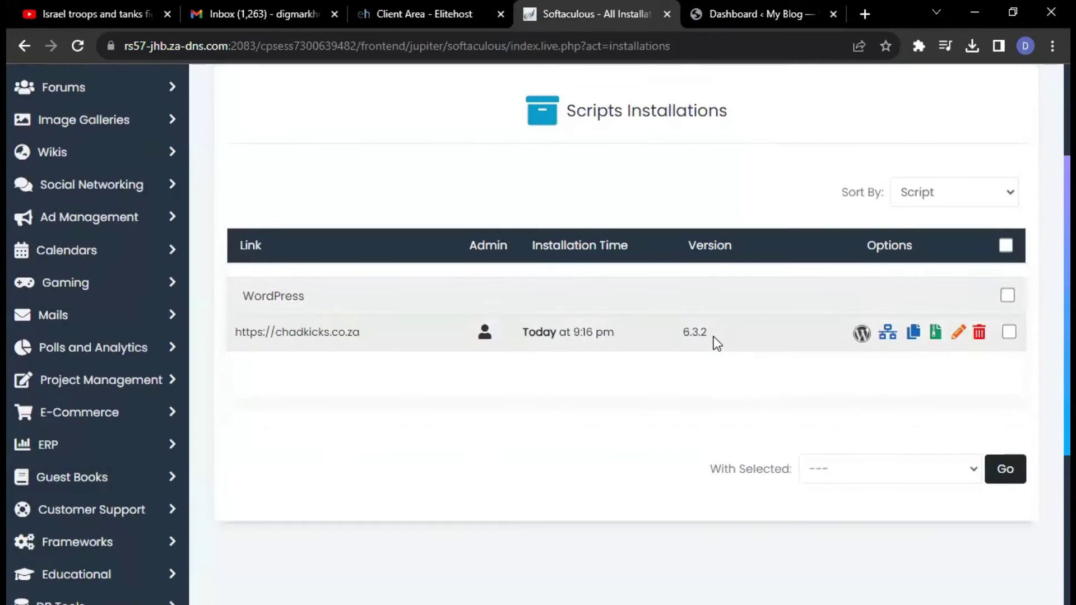
pyautogui.scroll(2, 714, 341)
pyautogui.scroll(-3, 714, 336)
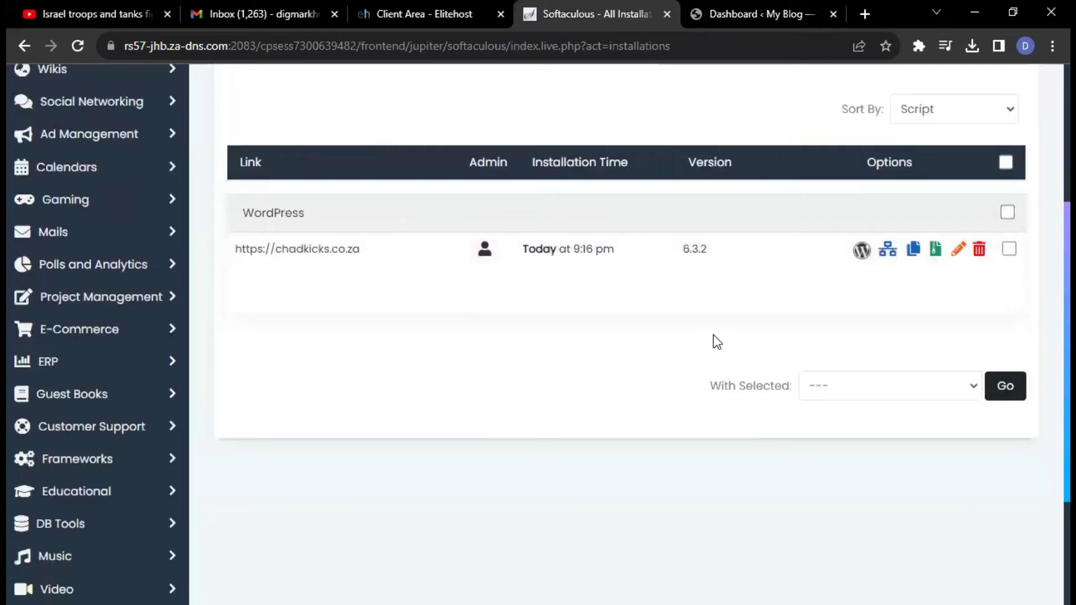
pyautogui.scroll(2, 714, 336)
pyautogui.scroll(3, 728, 335)
pyautogui.scroll(-5, 707, 335)
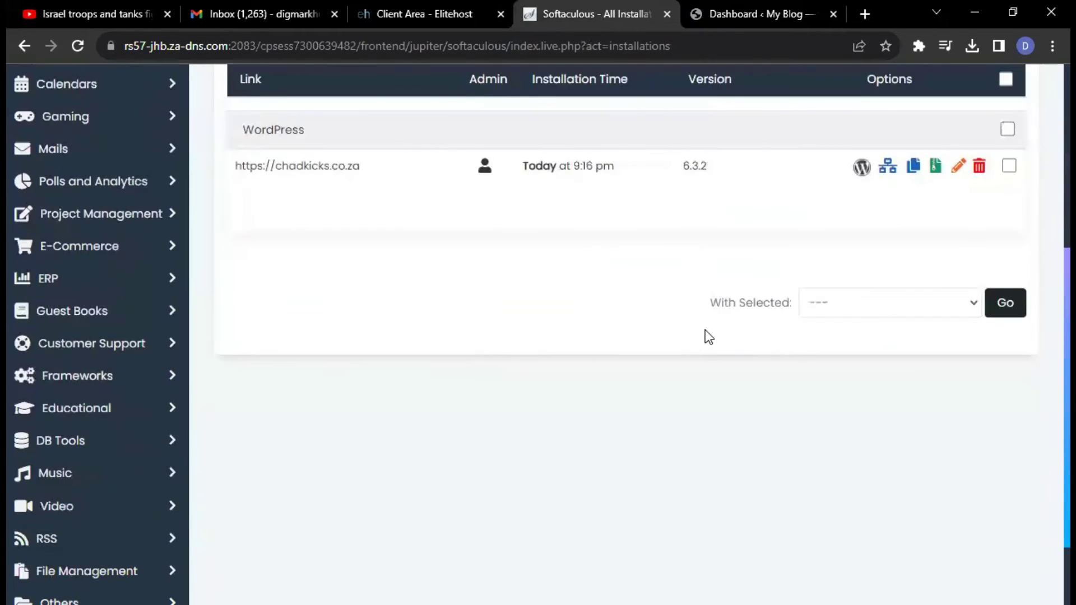
pyautogui.scroll(5, 711, 332)
pyautogui.scroll(-4, 711, 331)
pyautogui.scroll(1, 711, 333)
pyautogui.scroll(3, 713, 336)
pyautogui.scroll(-4, 759, 341)
pyautogui.scroll(3, 776, 335)
pyautogui.click(960, 332)
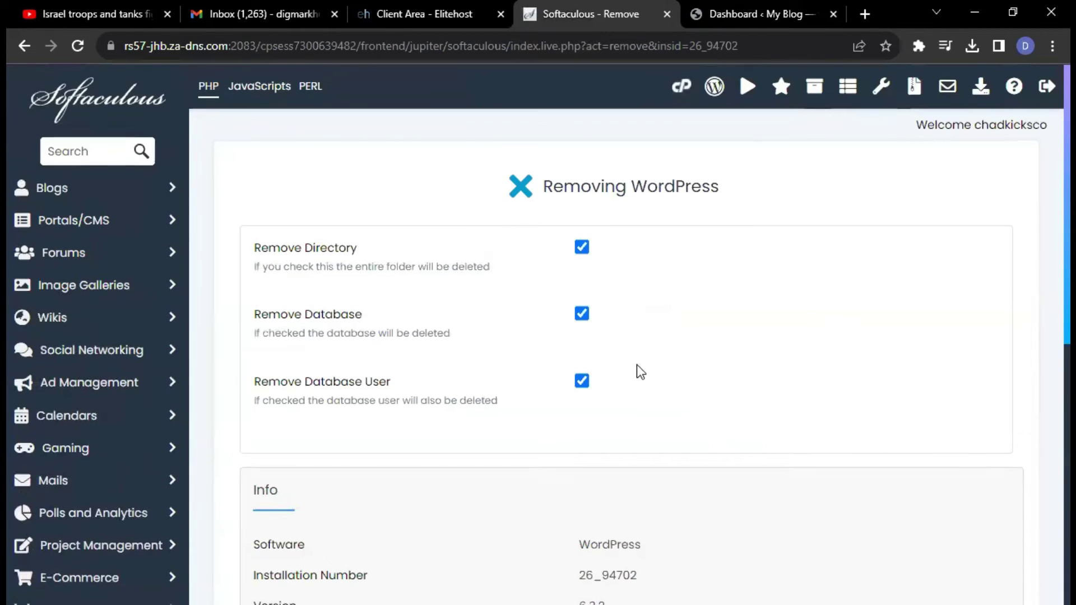
pyautogui.scroll(-7, 637, 364)
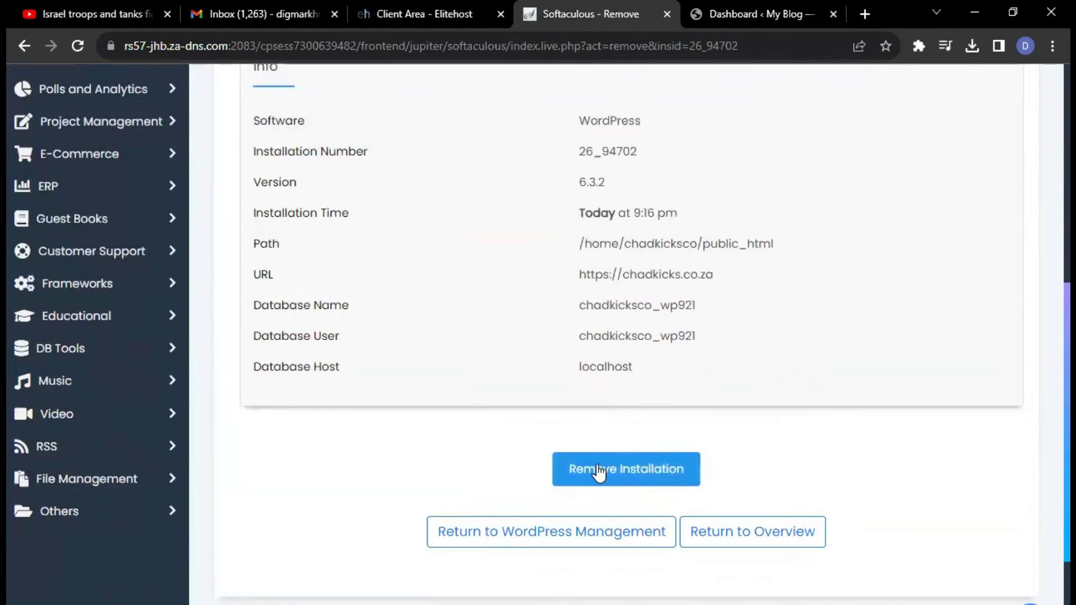
pyautogui.click(623, 469)
pyautogui.click(630, 159)
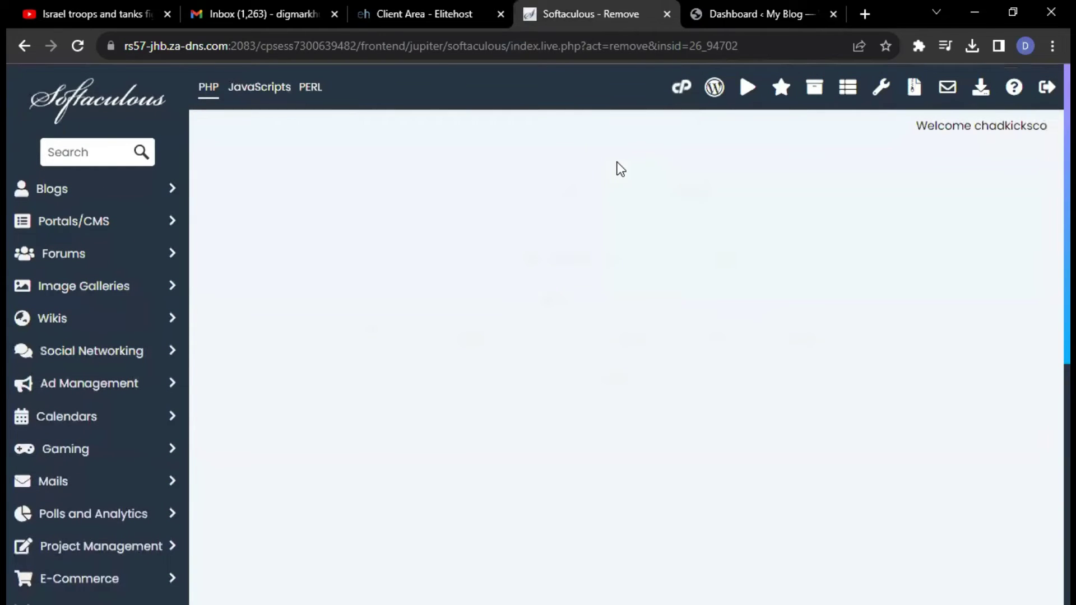
# Show all script installations in Softaculous and check whether the list still contains the removed site.
pyautogui.click(814, 91)
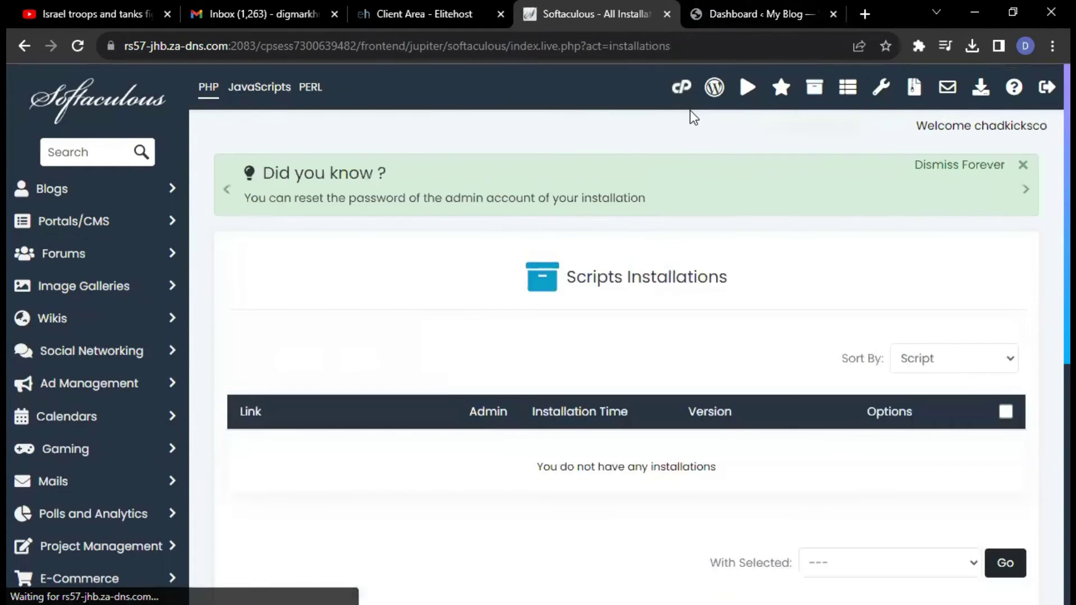
pyautogui.click(815, 89)
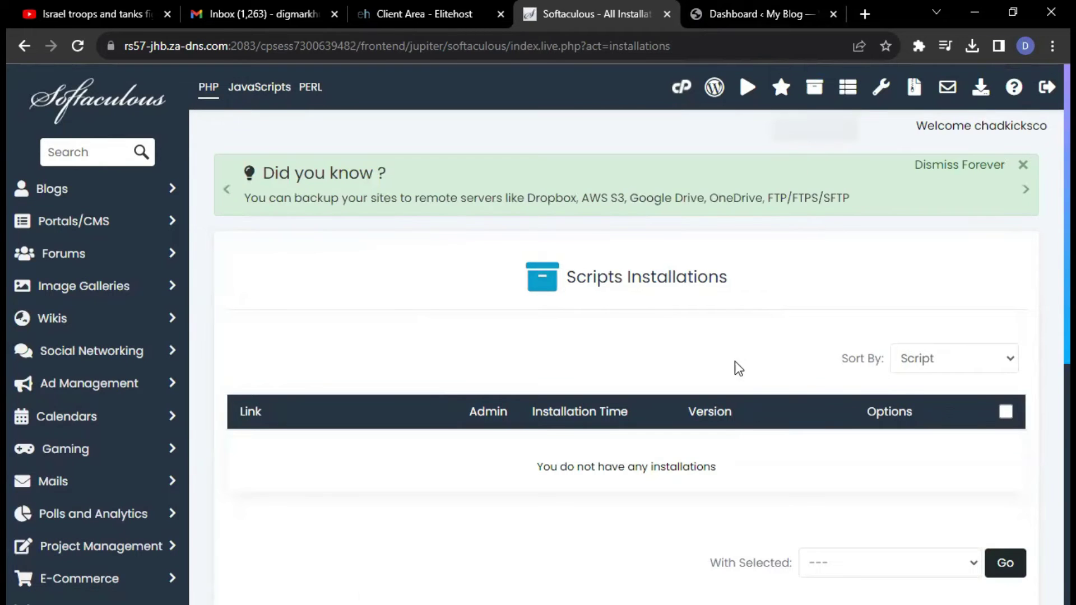
pyautogui.scroll(-3, 735, 361)
pyautogui.scroll(3, 746, 346)
pyautogui.click(715, 89)
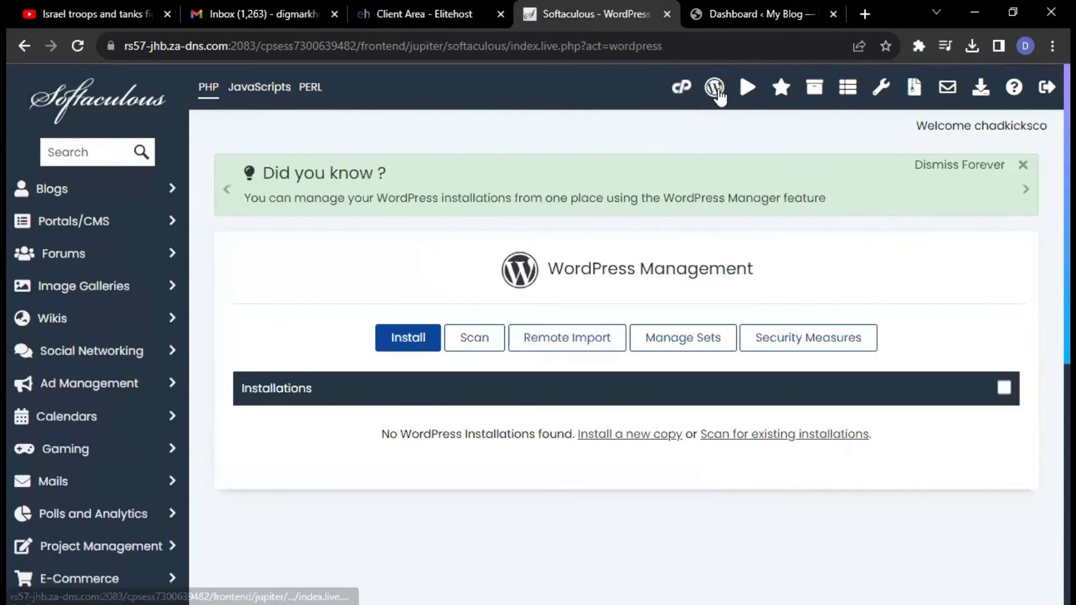
pyautogui.click(417, 348)
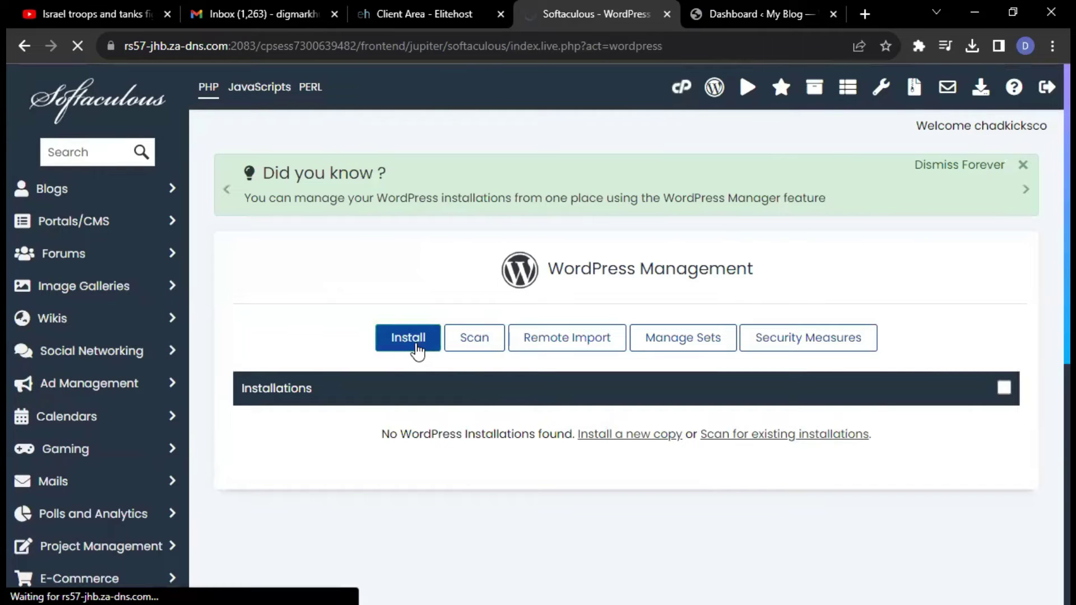
pyautogui.scroll(-5, 735, 443)
pyautogui.scroll(-3, 751, 438)
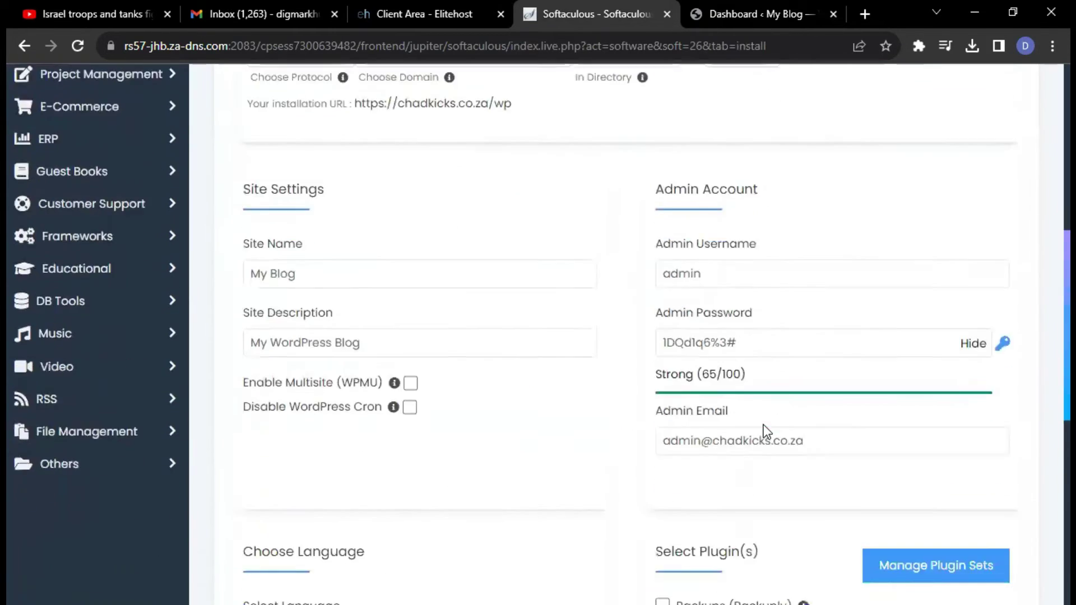
pyautogui.scroll(-9, 887, 428)
pyautogui.click(644, 461)
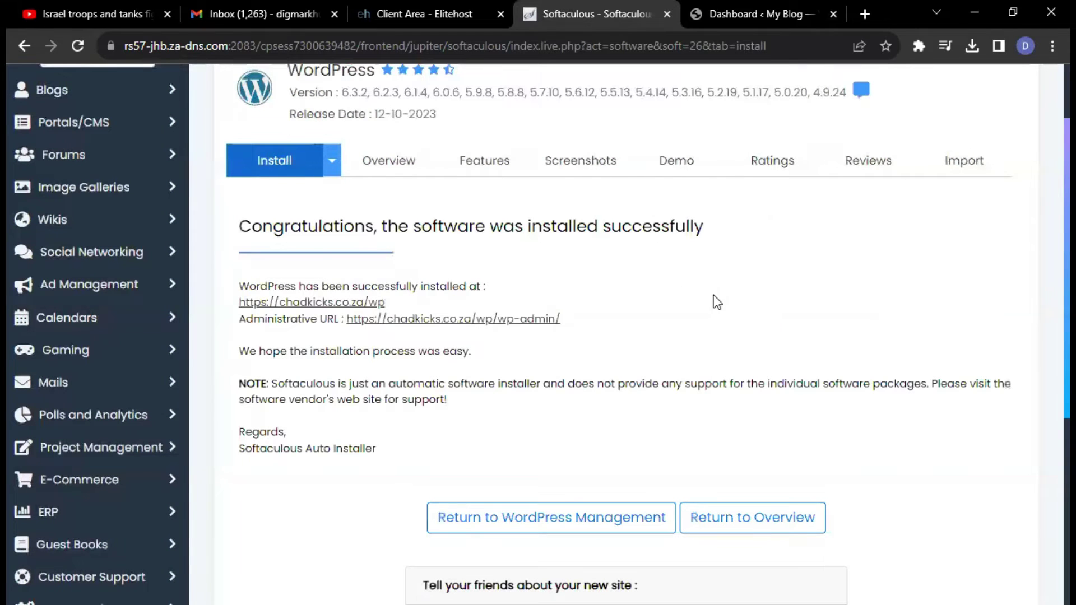
# Reload the dashboard page at chadkicks.co.za/wp-admin/ to check the root address.
pyautogui.click(436, 322)
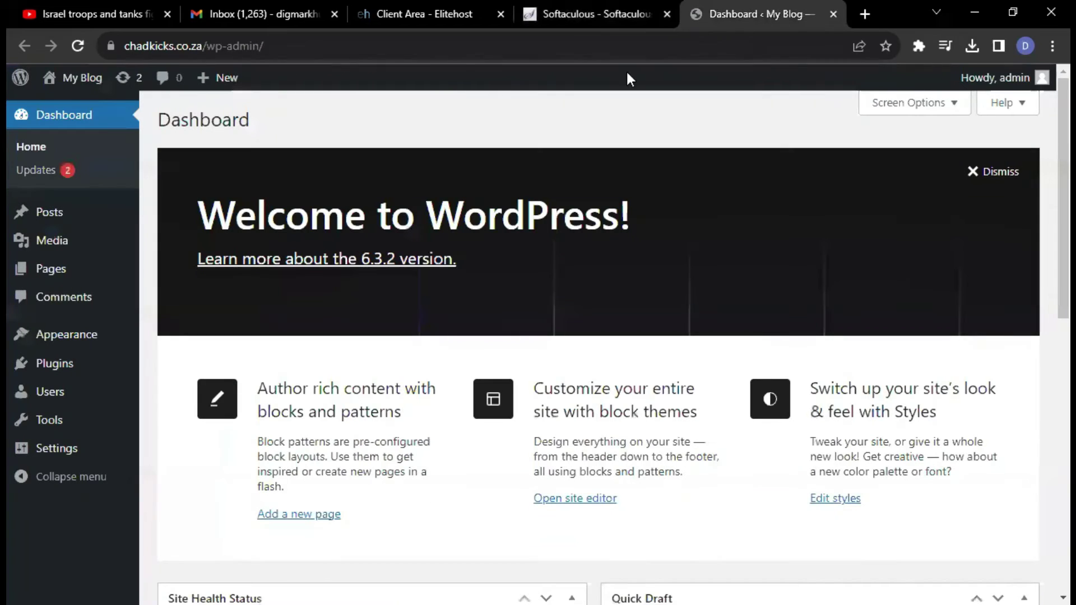
pyautogui.click(84, 46)
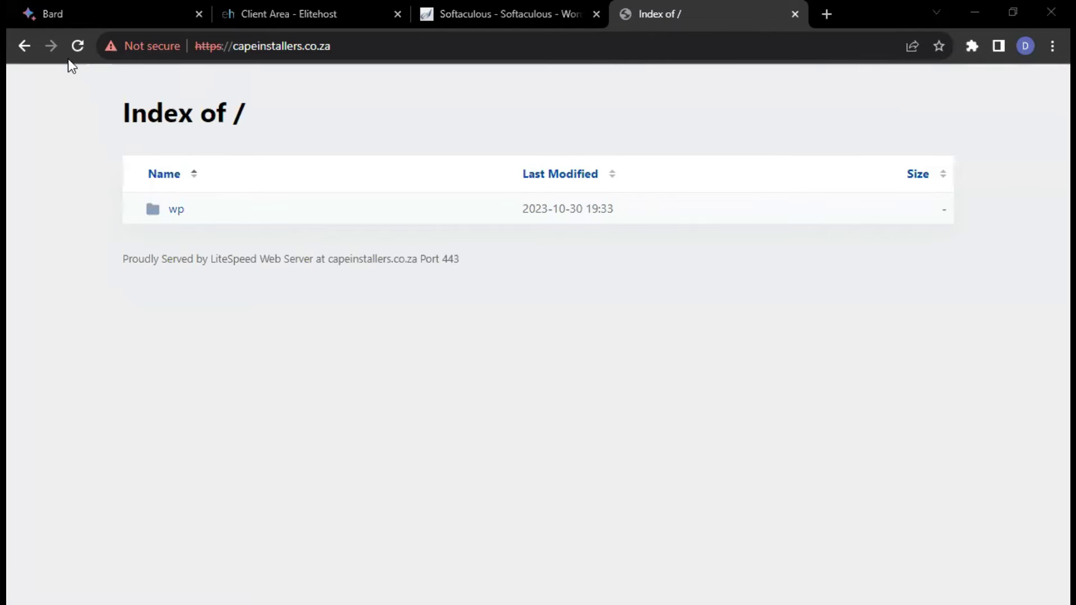
# Reload capeinstallers.co.za and examine its connection security information and certificate.
pyautogui.click(77, 48)
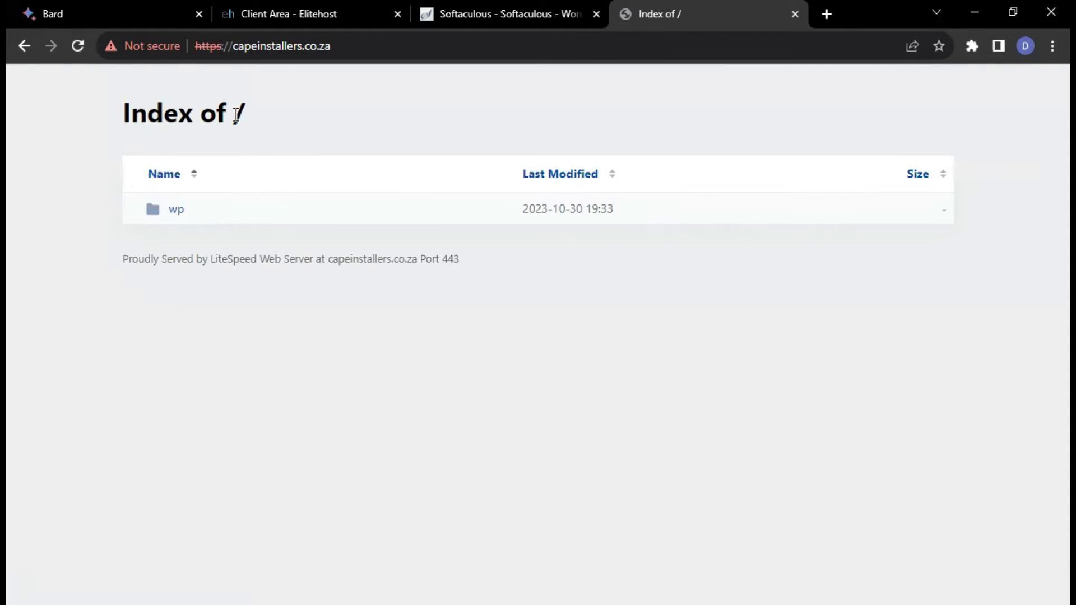
pyautogui.click(141, 45)
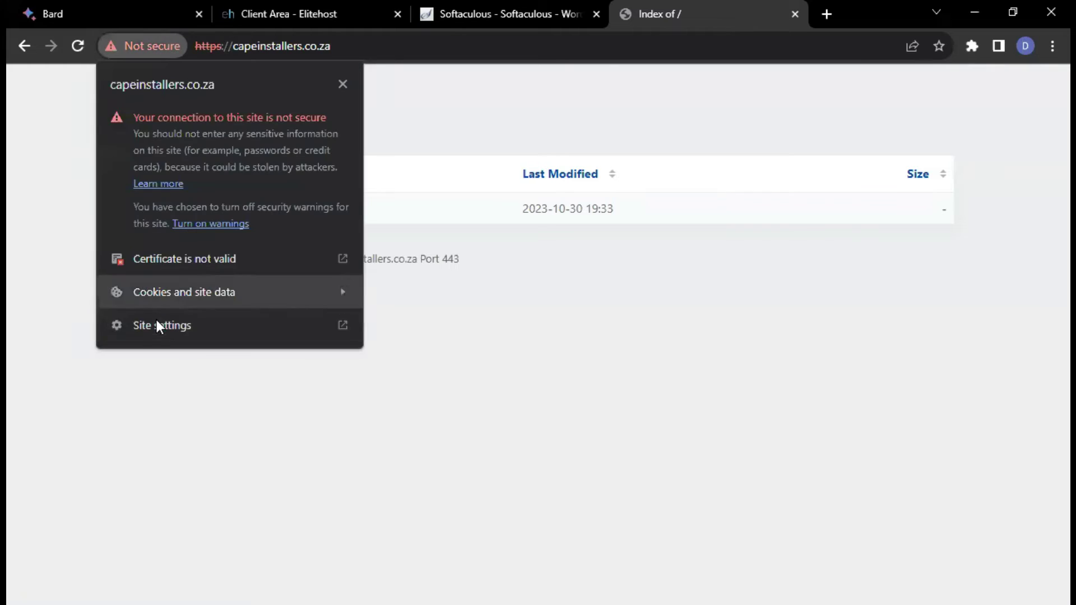
pyautogui.click(308, 260)
pyautogui.click(751, 74)
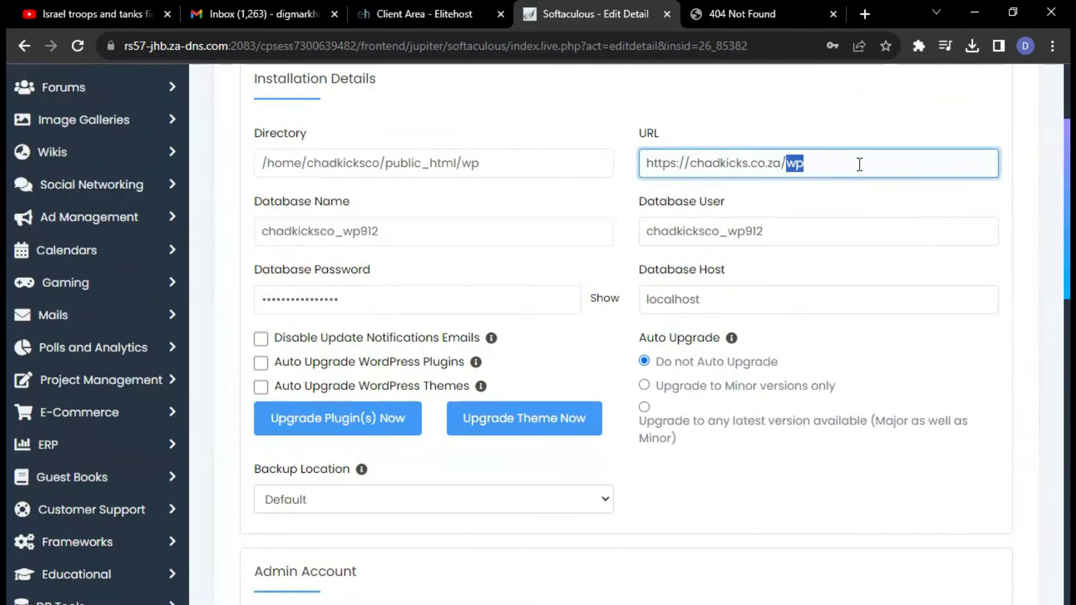
pyautogui.press('BackSpace')
pyautogui.scroll(-2, 768, 381)
pyautogui.scroll(2, 771, 377)
# Copy the database name chadkicksco_wp912 from the installation details and paste it into a new browser tab.
pyautogui.doubleClick(404, 232)
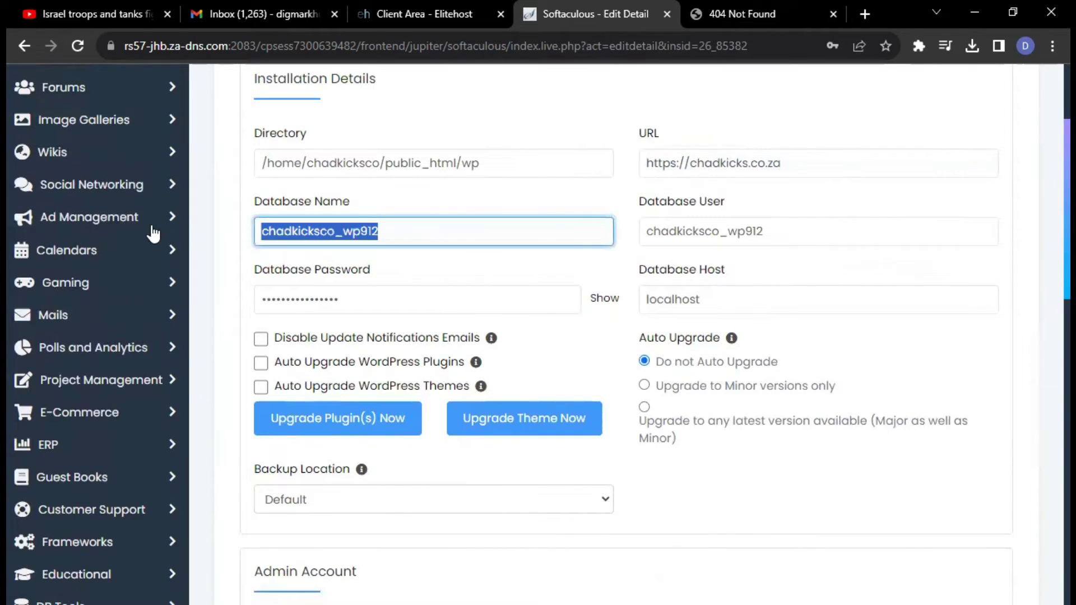
pyautogui.rightClick(343, 227)
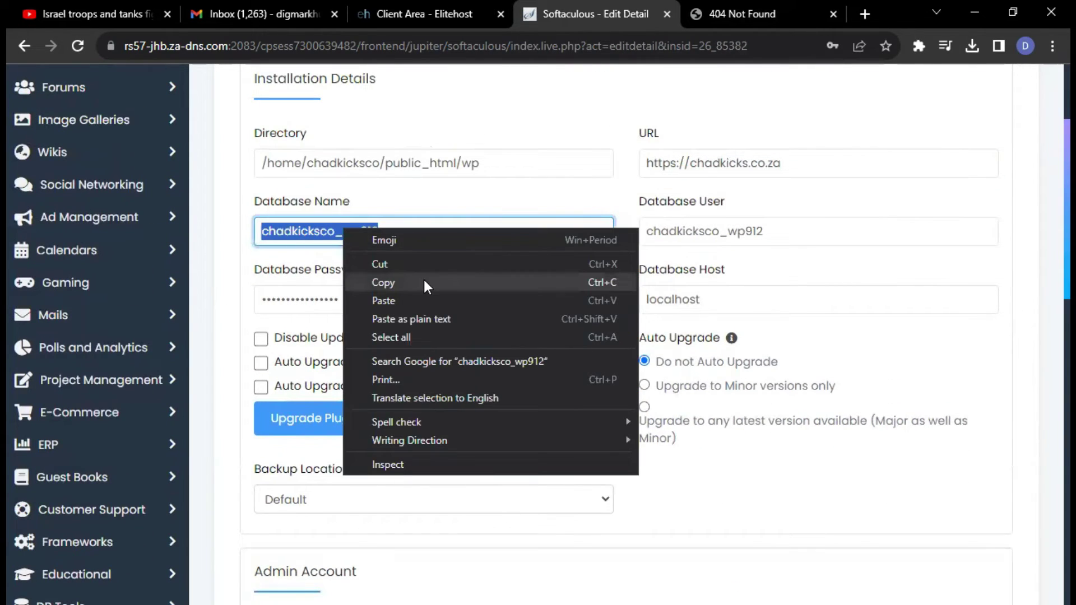
pyautogui.click(424, 281)
pyautogui.click(865, 14)
pyautogui.rightClick(555, 46)
pyautogui.click(598, 145)
pyautogui.click(640, 2)
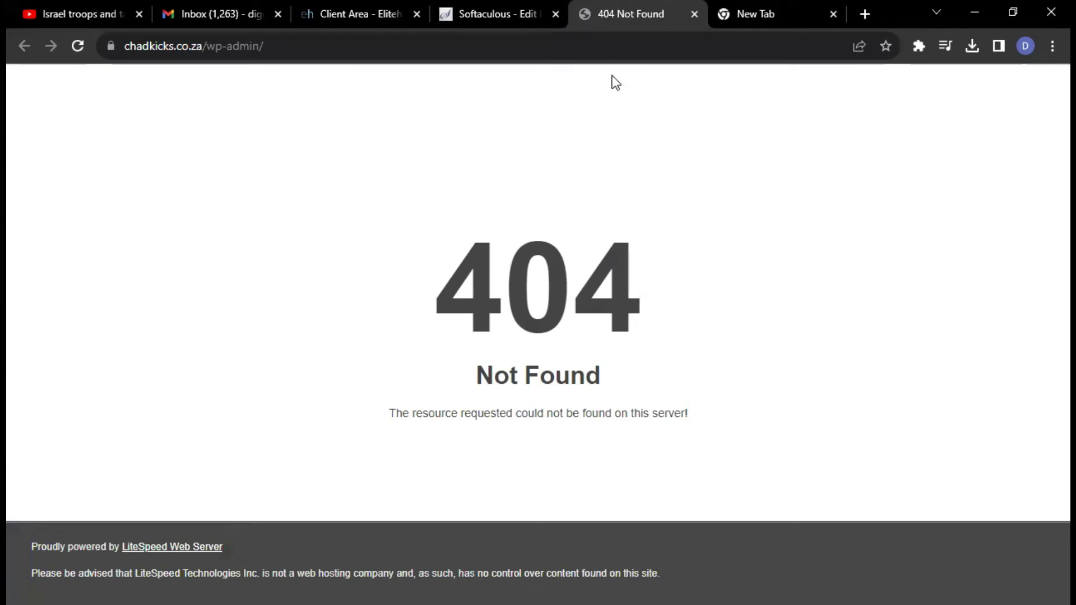
pyautogui.click(781, 5)
pyautogui.click(614, 5)
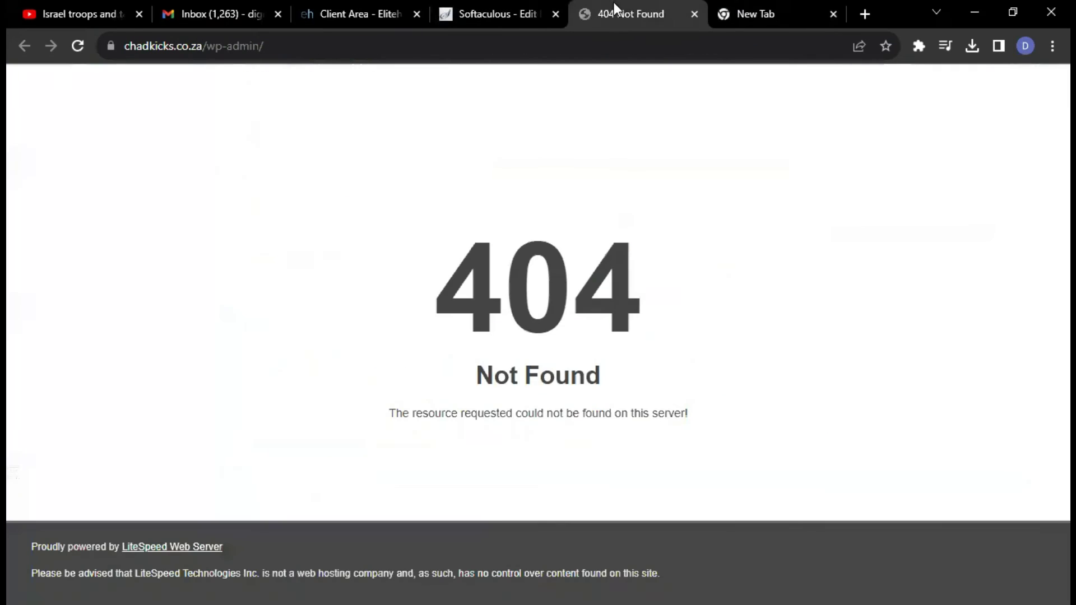
# Copy the database user from the installation details and paste it into a second new browser tab.
pyautogui.click(487, 4)
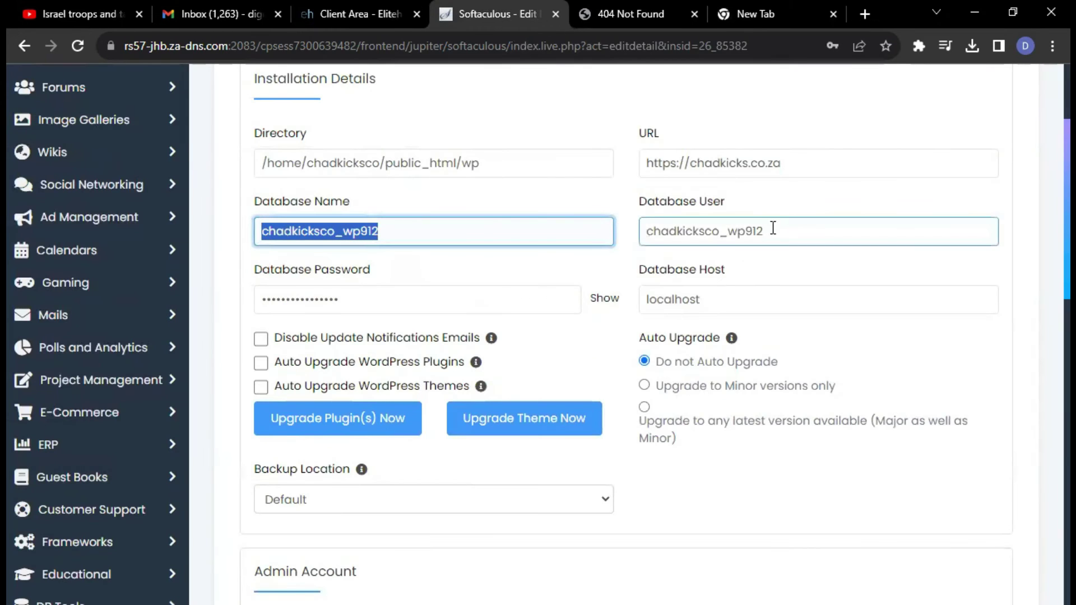
pyautogui.press('Tab')
pyautogui.rightClick(672, 236)
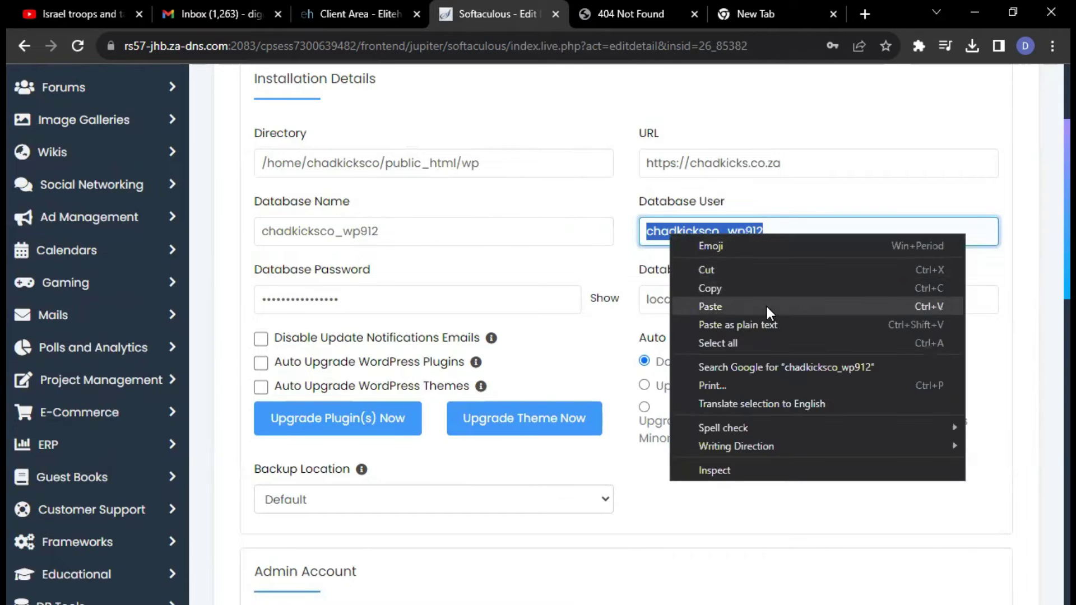
pyautogui.click(756, 291)
pyautogui.click(769, 4)
pyautogui.hotkey('ctrl', 'v')
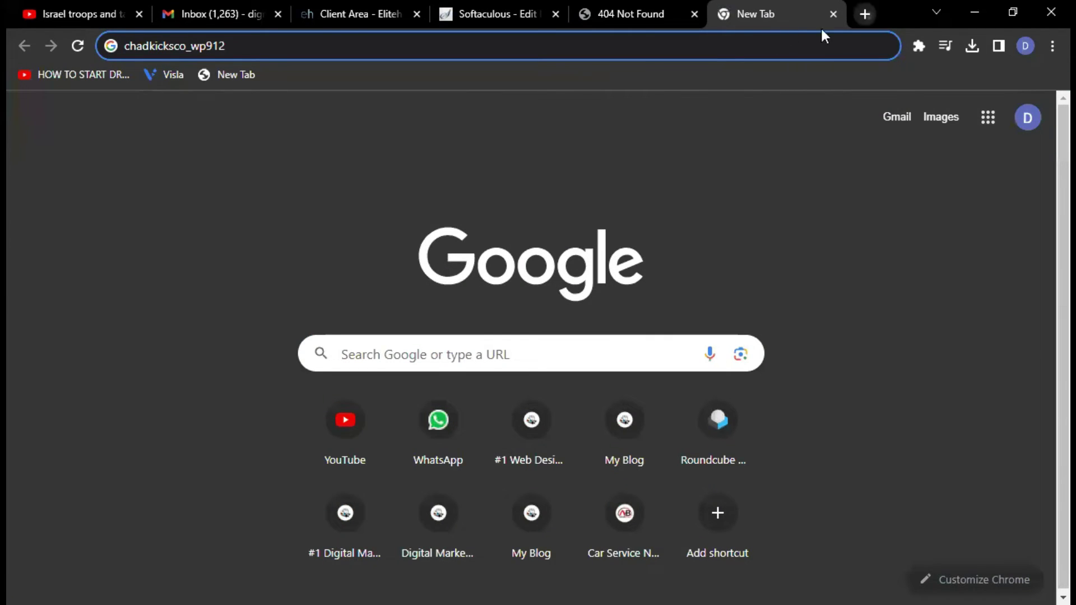
pyautogui.hotkey('ctrl', 't')
pyautogui.rightClick(766, 43)
pyautogui.click(799, 145)
pyautogui.click(663, 12)
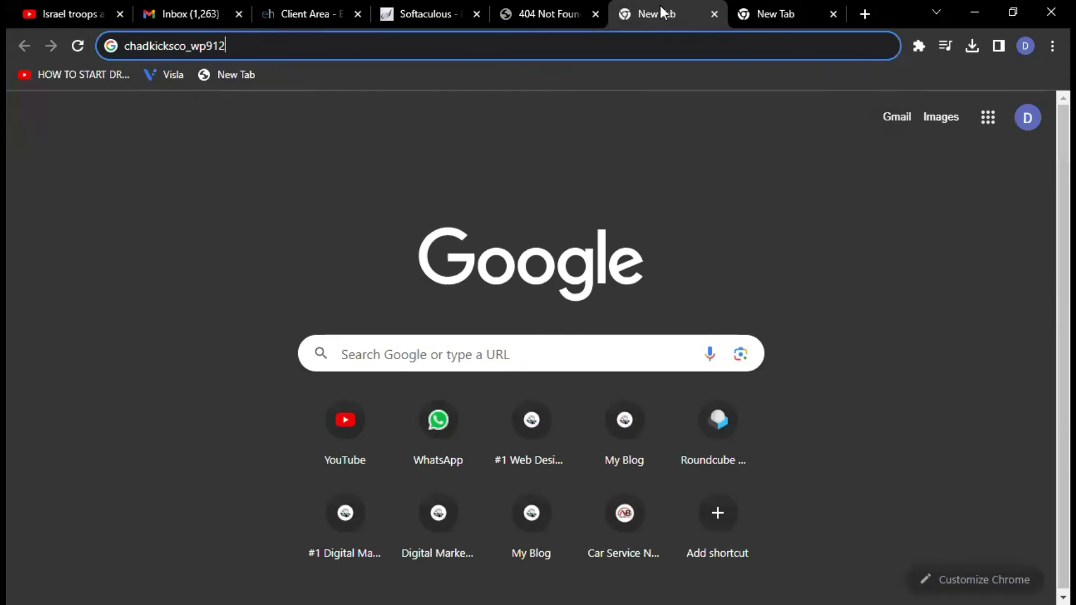
# Reveal the database password in the Softaculous installation details and copy it.
pyautogui.click(445, 6)
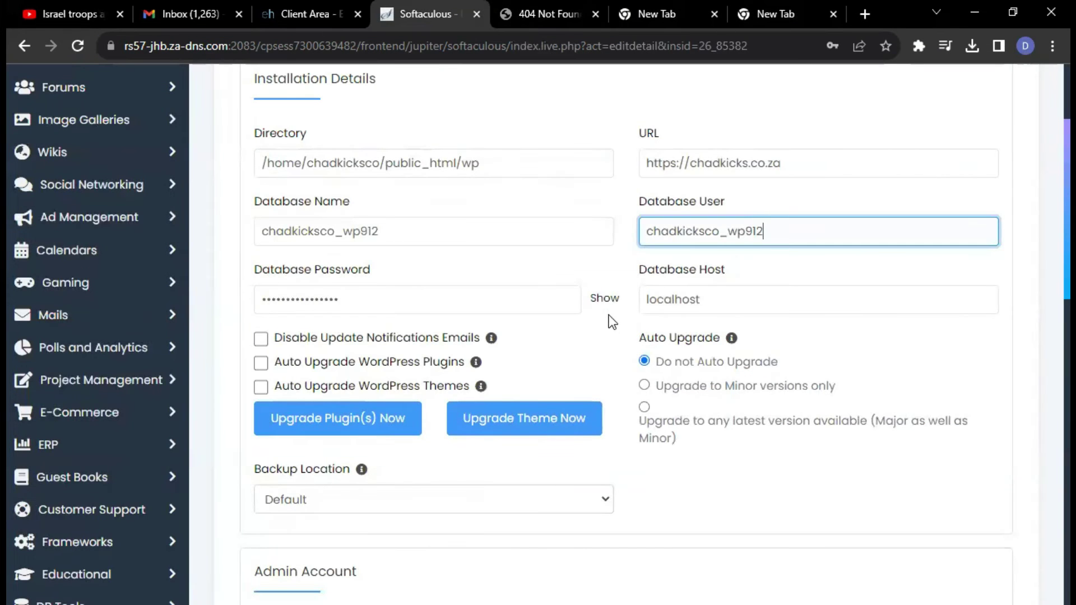
pyautogui.click(603, 299)
pyautogui.click(432, 297)
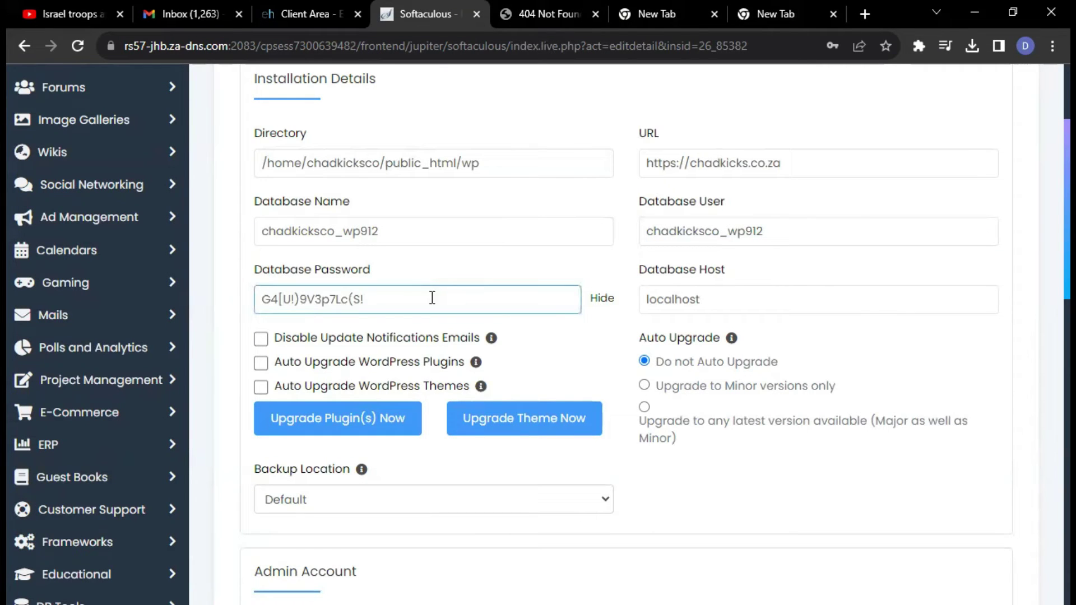
pyautogui.moveTo(432, 297); pyautogui.dragTo(270, 296)
pyautogui.rightClick(313, 301)
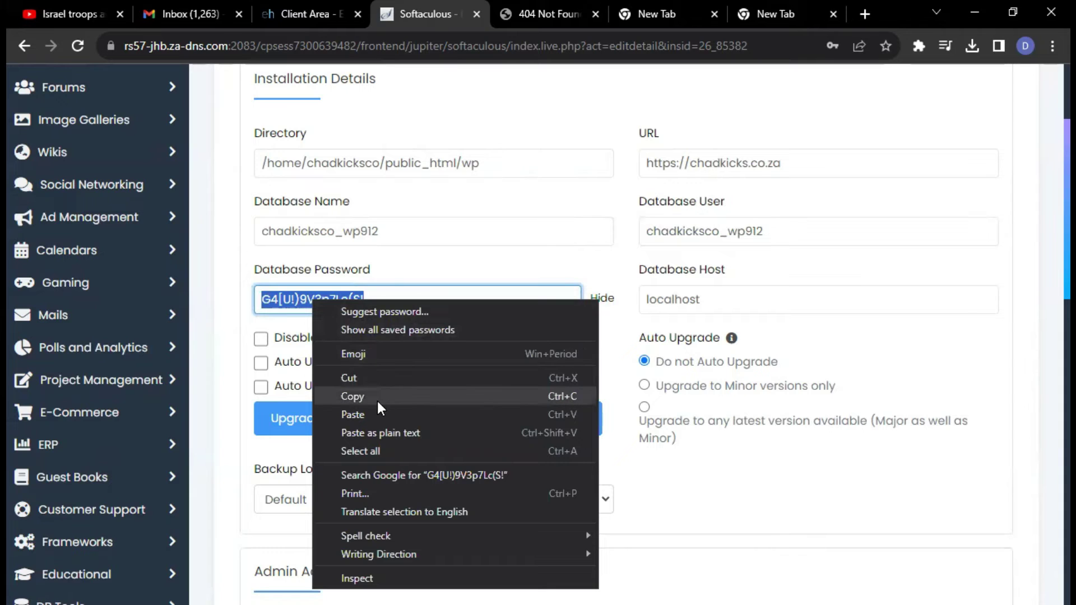
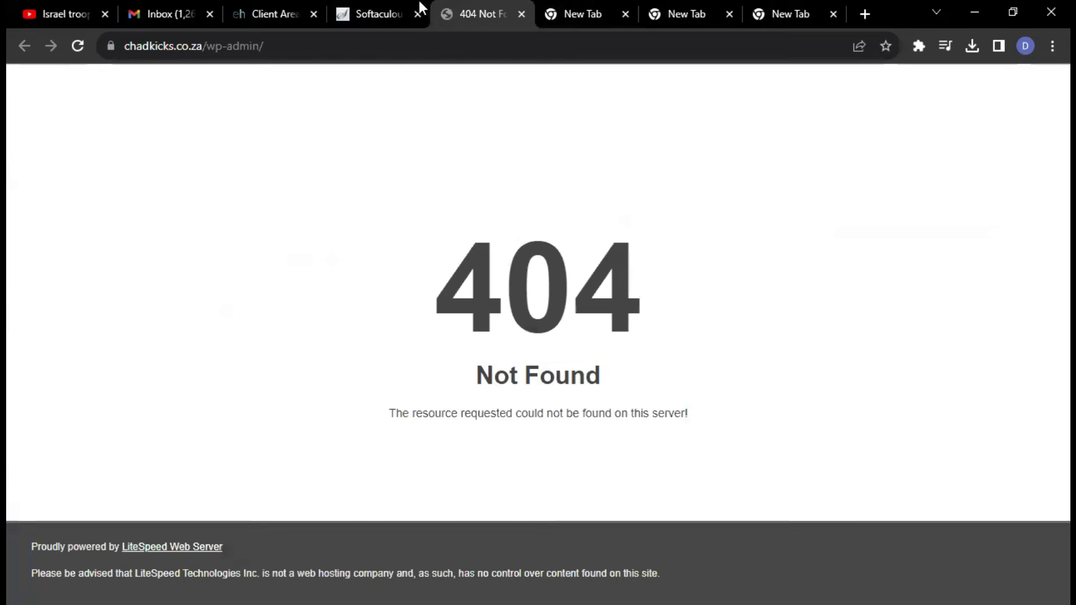
# Set the installation's directory to /home/chadkicksco/public_html in the Softaculous installation details.
pyautogui.click(376, 12)
pyautogui.click(602, 261)
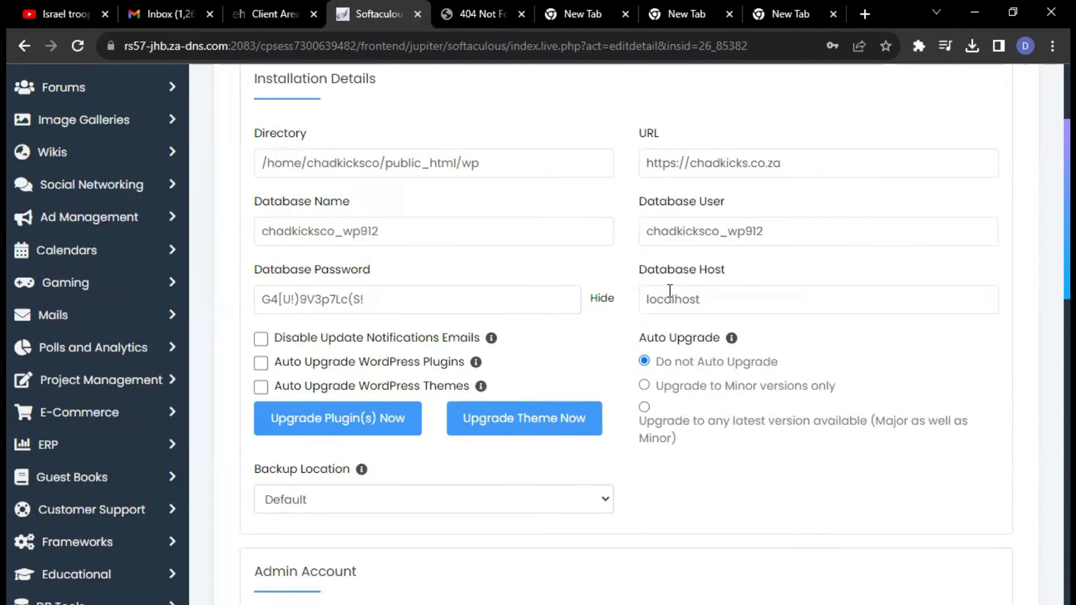
pyautogui.scroll(1, 516, 257)
pyautogui.click(494, 254)
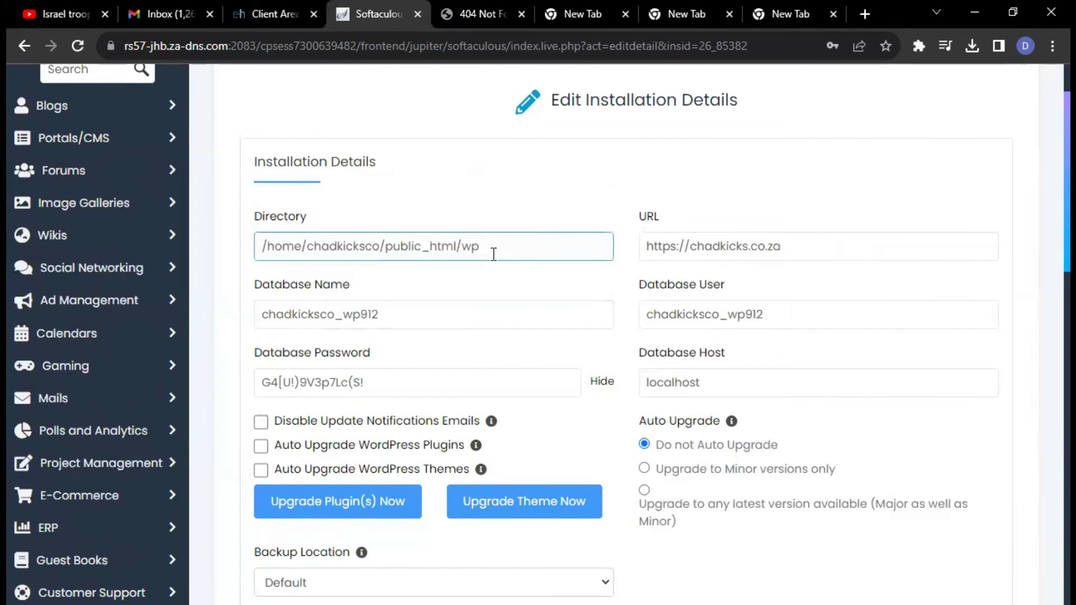
pyautogui.press('BackSpace')
pyautogui.doubleClick(490, 251)
pyautogui.scroll(-3, 692, 361)
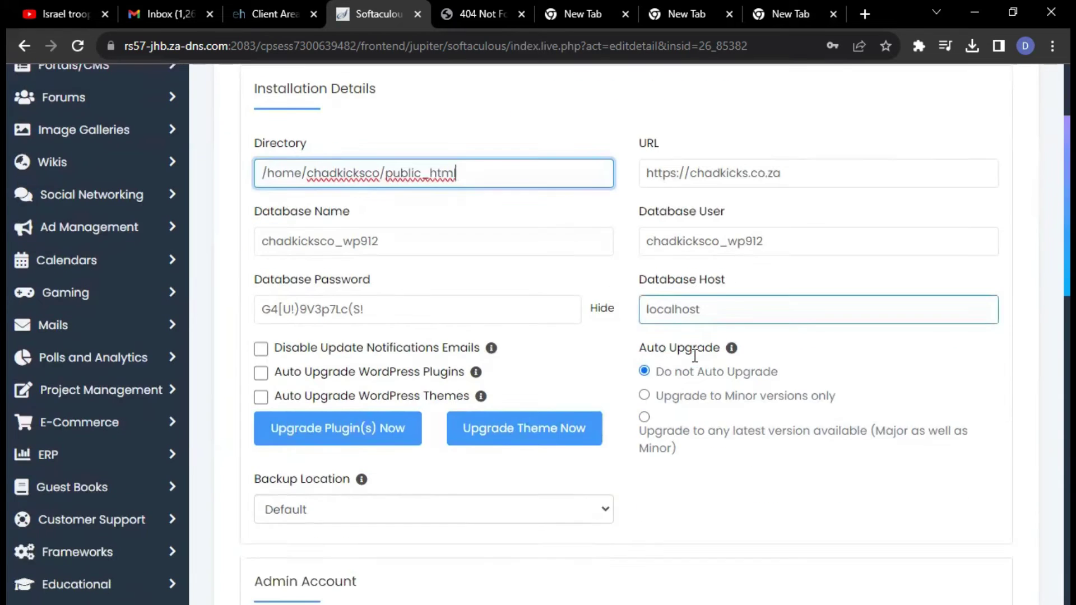
pyautogui.scroll(4, 693, 357)
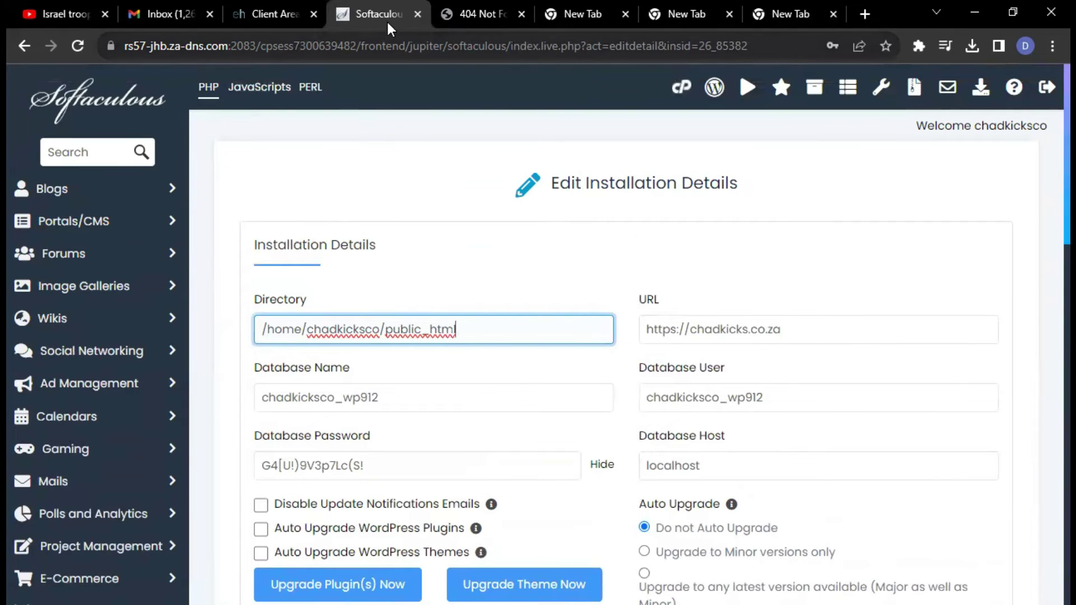
pyautogui.click(467, 5)
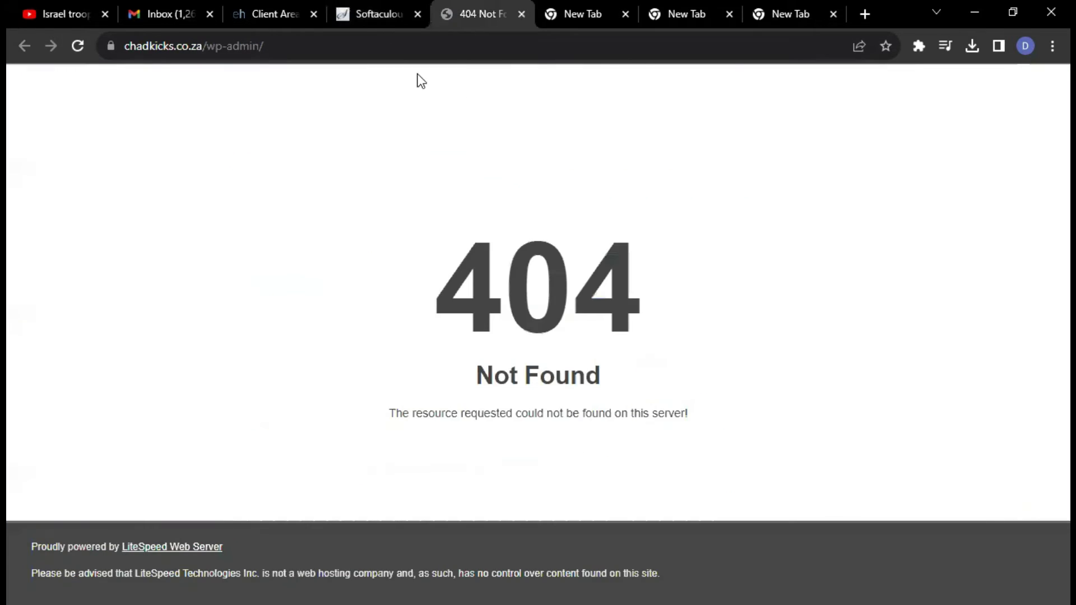
pyautogui.click(362, 8)
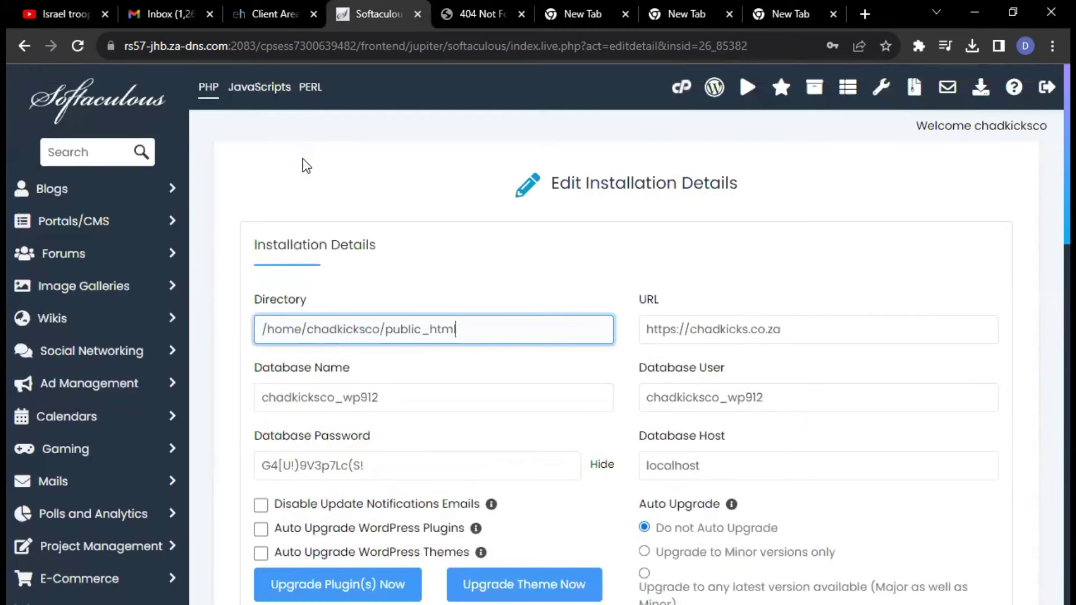
pyautogui.click(473, 13)
pyautogui.click(357, 12)
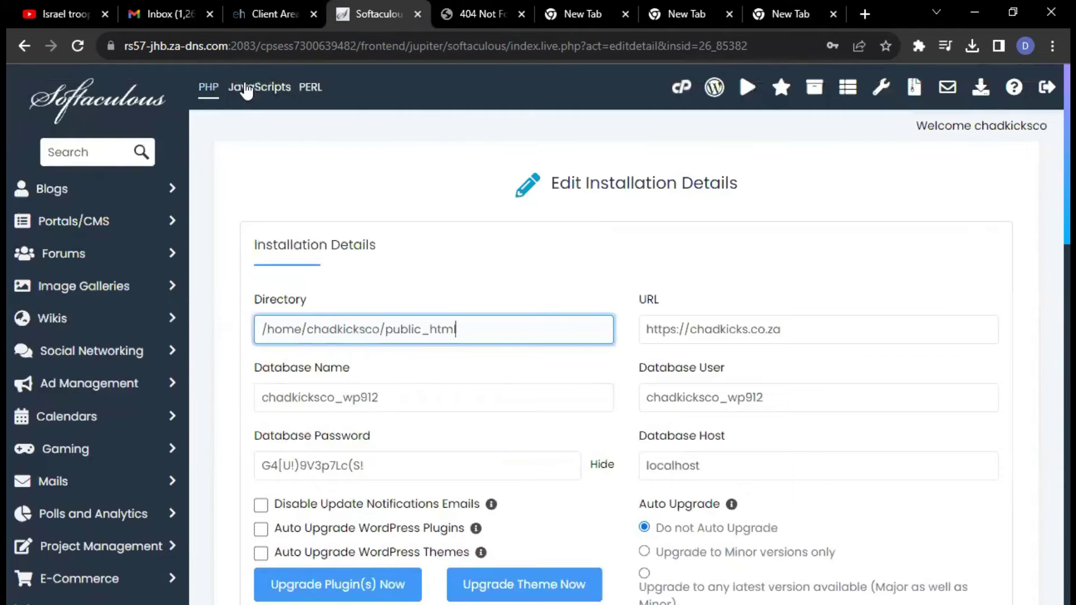
# Paste the copied database password into the third new browser tab.
pyautogui.click(302, 45)
pyautogui.hotkey('ctrl', 'c')
pyautogui.rightClick(303, 43)
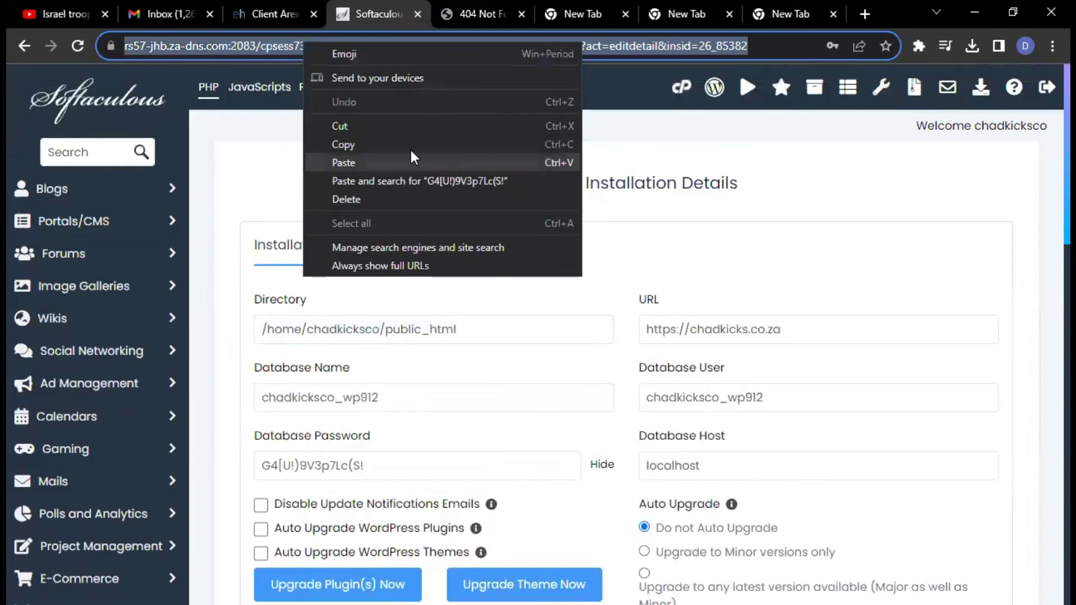
pyautogui.press('Escape')
pyautogui.click(789, 12)
pyautogui.hotkey('ctrl', 'v')
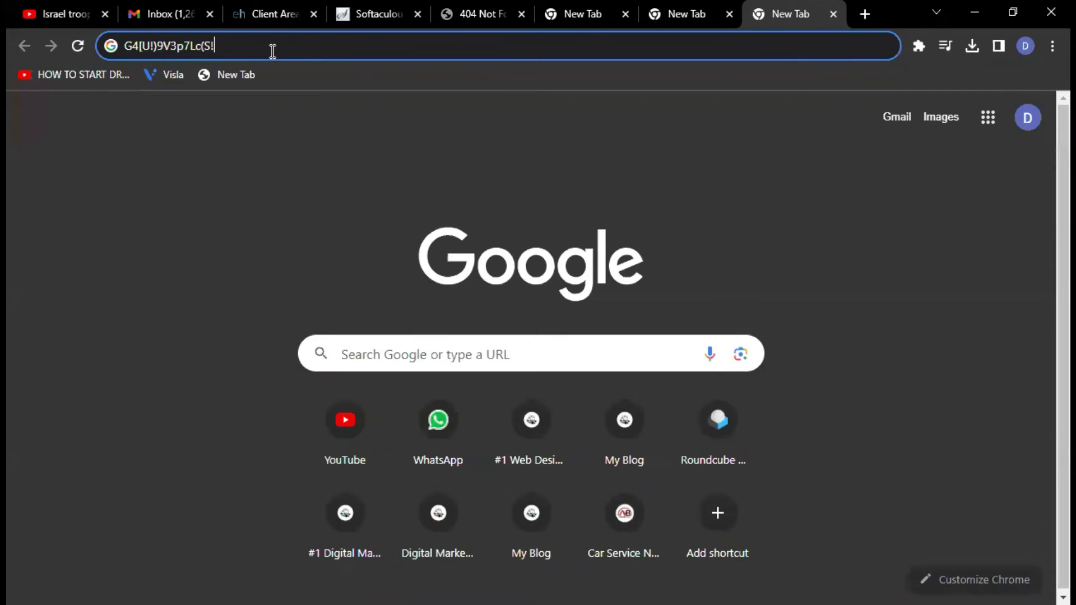
# Open the copied Softaculous installation details address in another browser tab and go from there to the cPanel tools page.
pyautogui.click(864, 14)
pyautogui.click(529, 37)
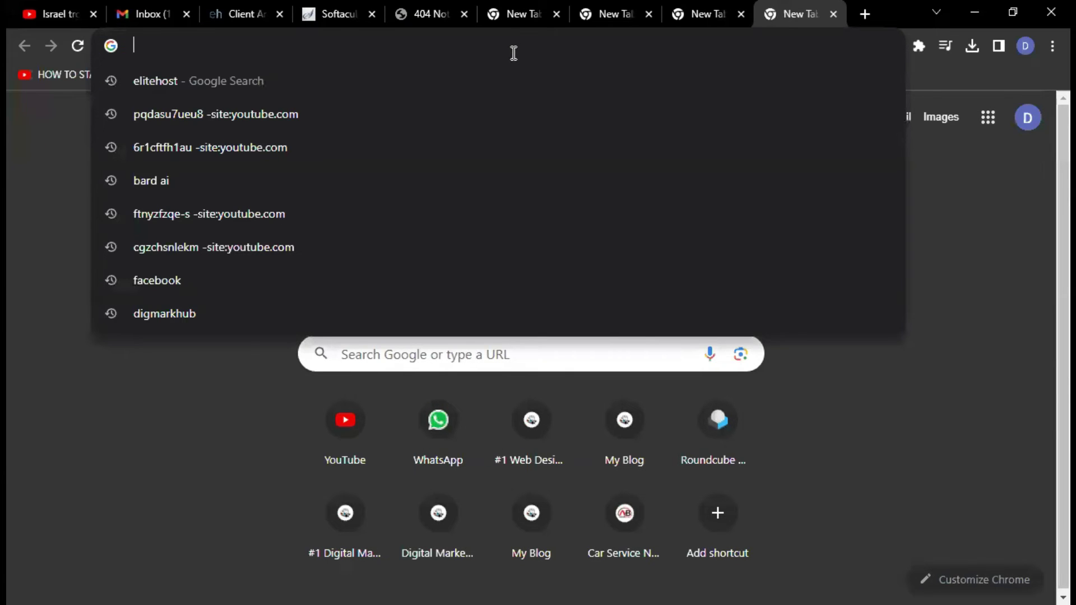
pyautogui.hotkey('ctrl', 'v')
pyautogui.press('Return')
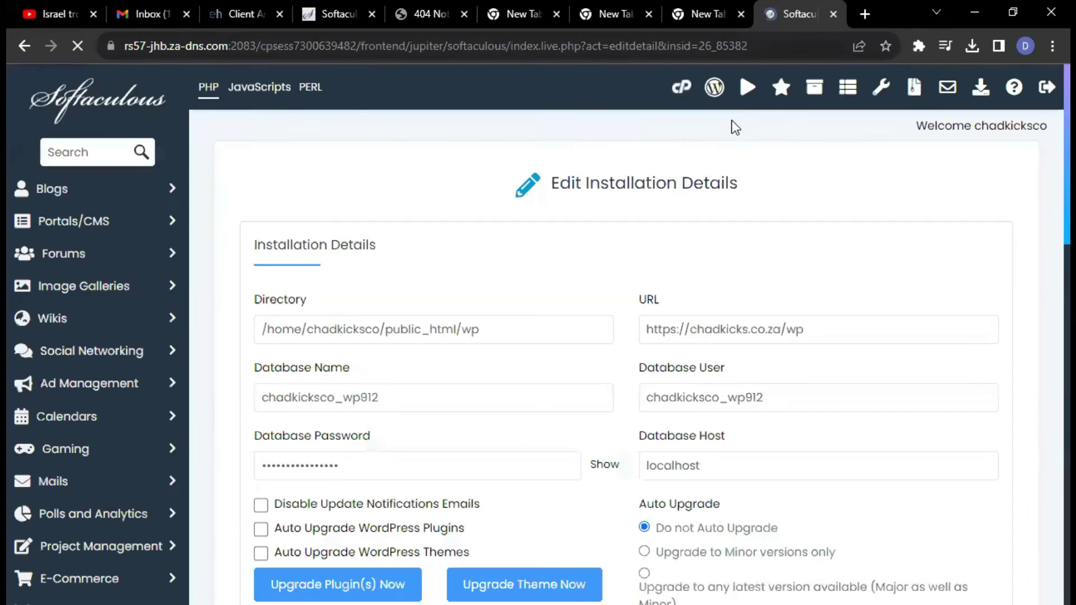
pyautogui.click(683, 97)
# Open the wp folder inside public_html in cPanel's File Manager.
pyautogui.scroll(-1, 464, 289)
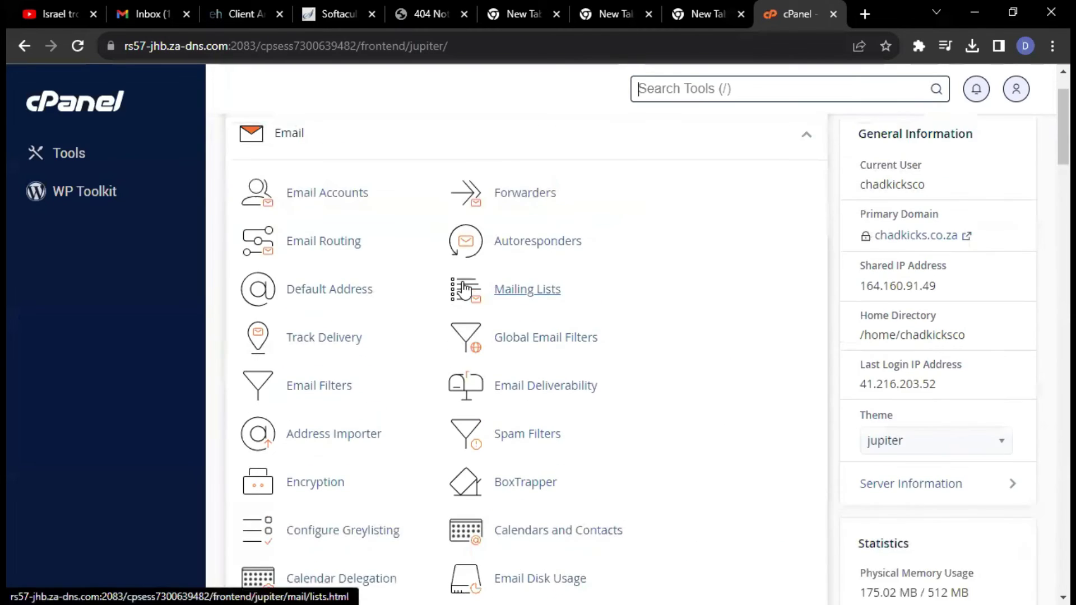
pyautogui.scroll(-7, 464, 289)
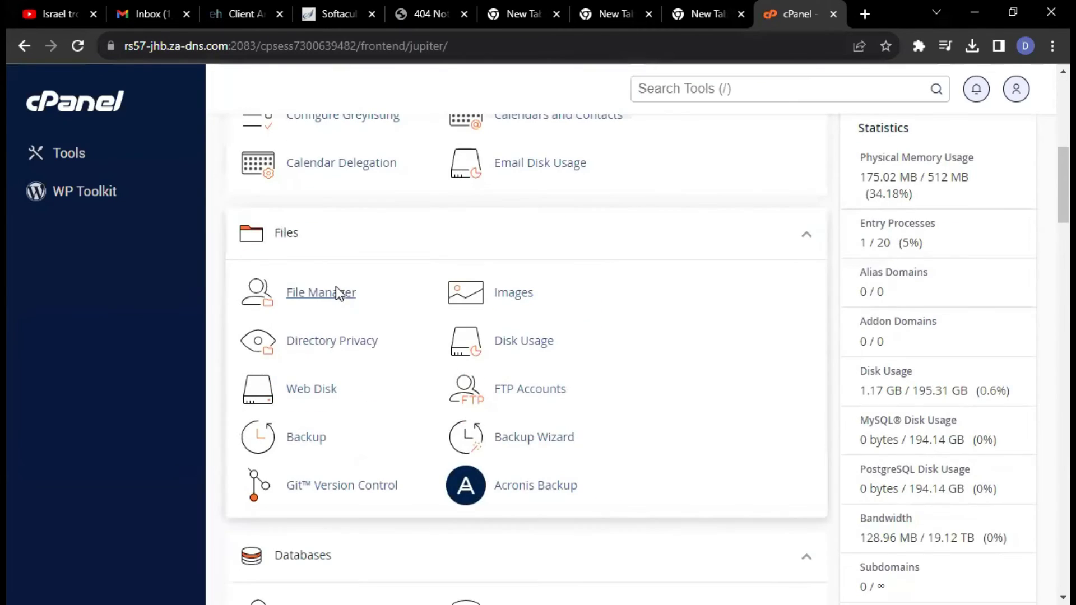
pyautogui.click(335, 291)
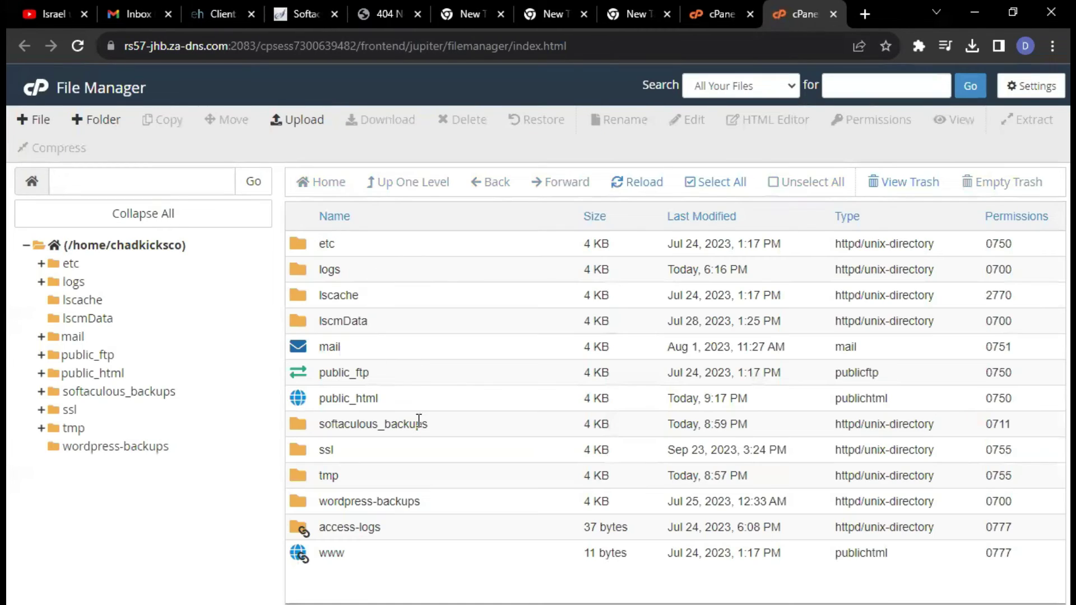
pyautogui.doubleClick(412, 403)
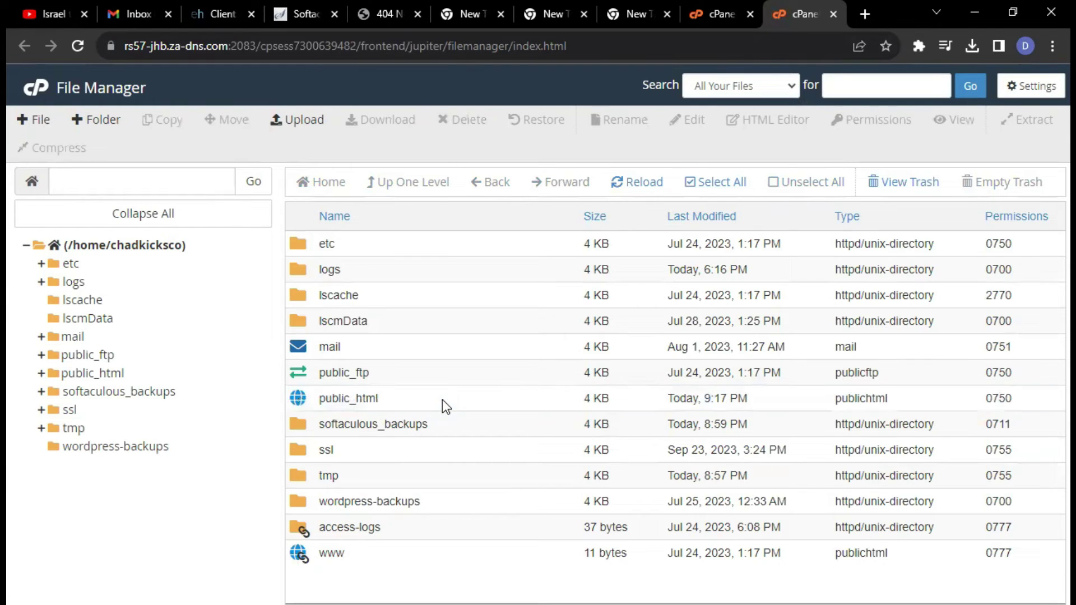
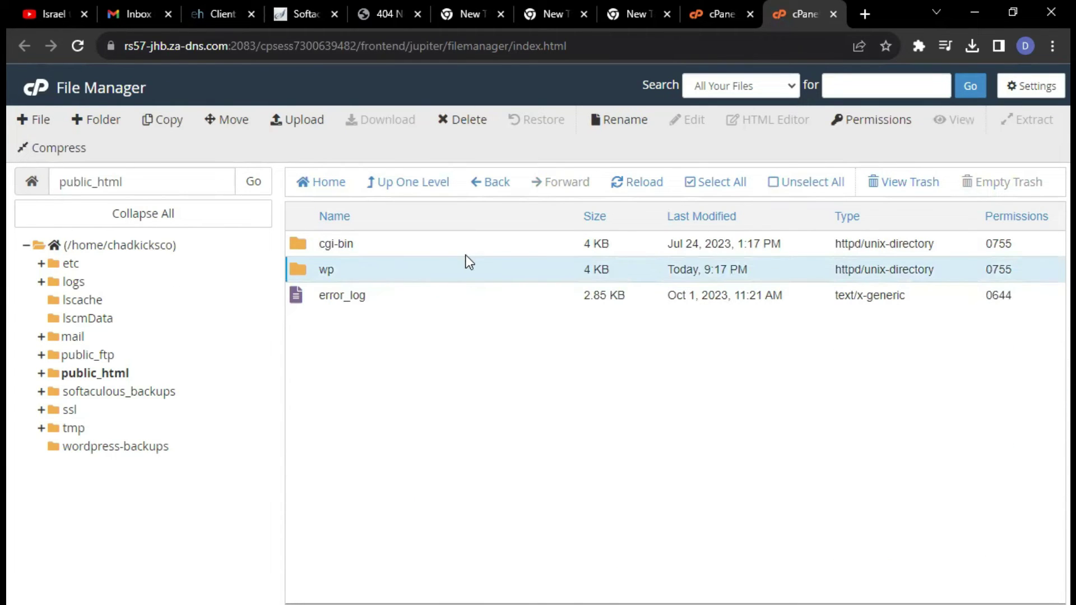
pyautogui.click(512, 277)
pyautogui.doubleClick(510, 279)
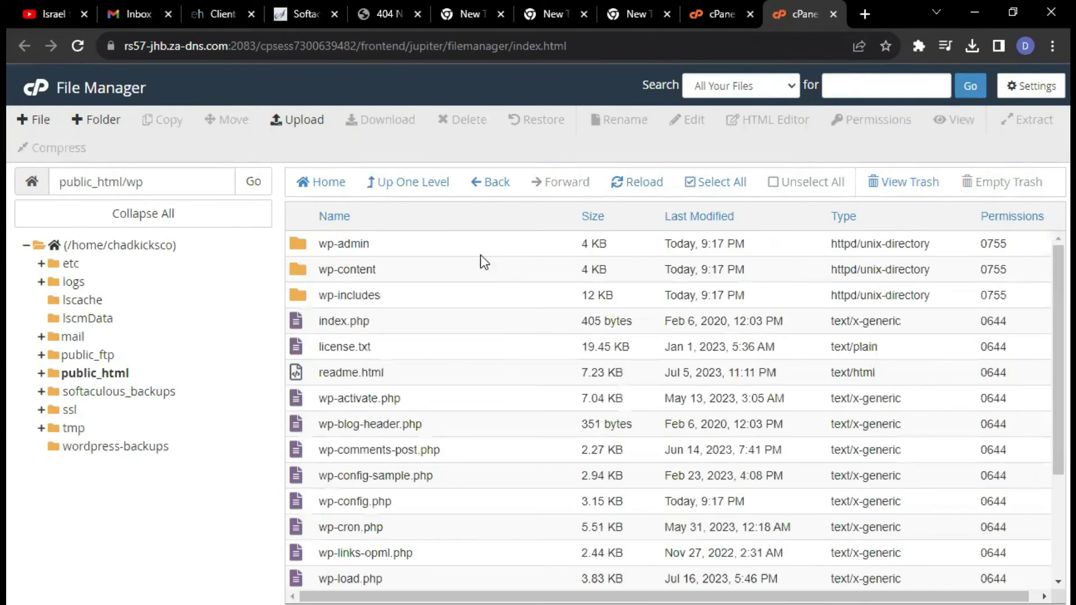
# Select all files and folders in public_html/wp and move them to /public_html/.
pyautogui.click(480, 252)
pyautogui.moveTo(1048, 305); pyautogui.dragTo(1048, 478)
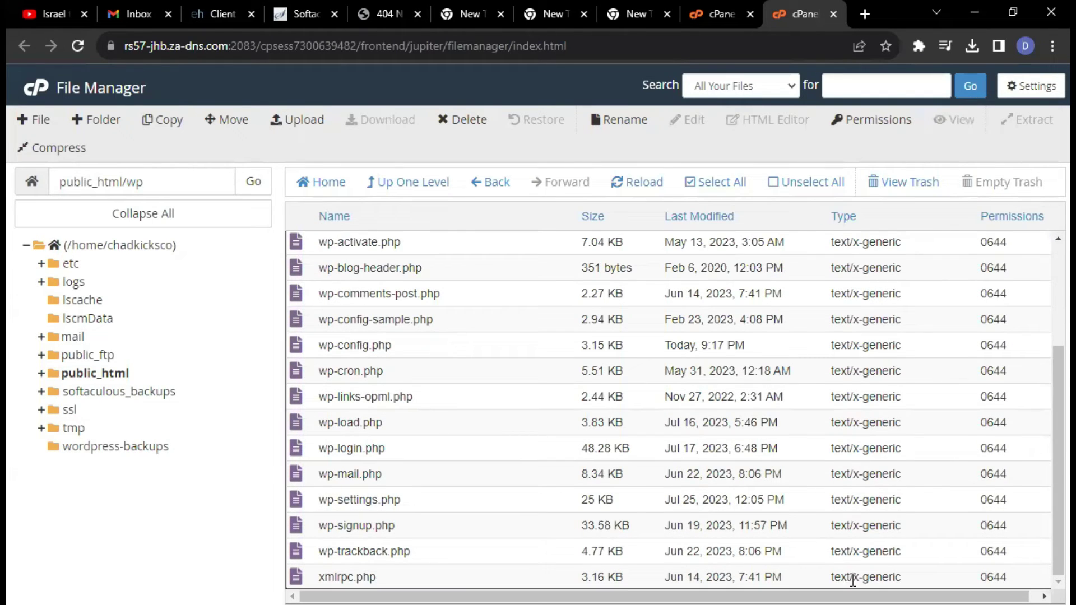
pyautogui.moveTo(858, 577); pyautogui.dragTo(727, 275)
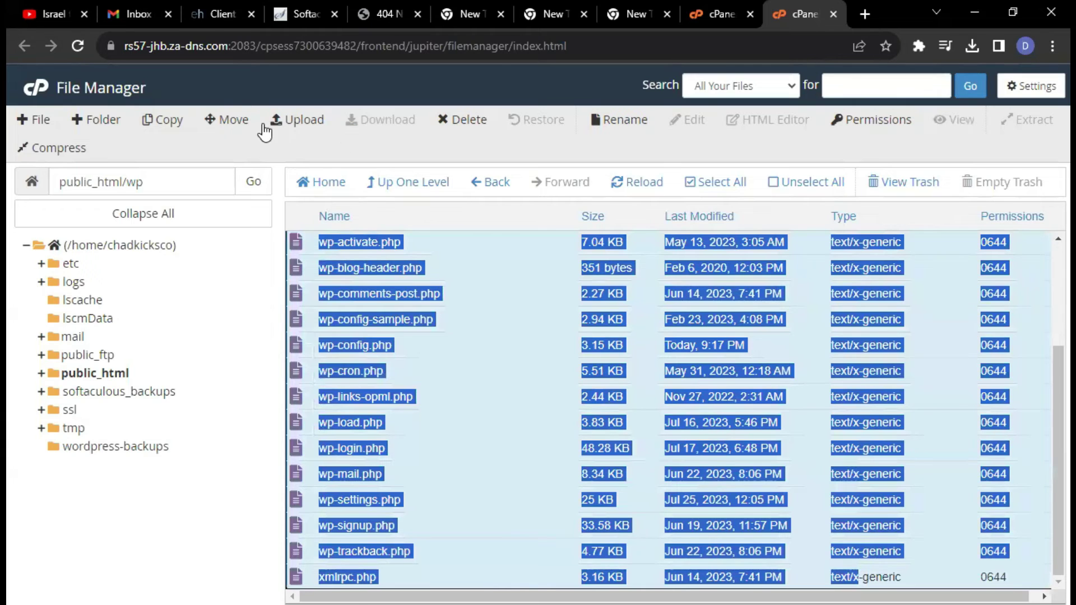
pyautogui.click(231, 119)
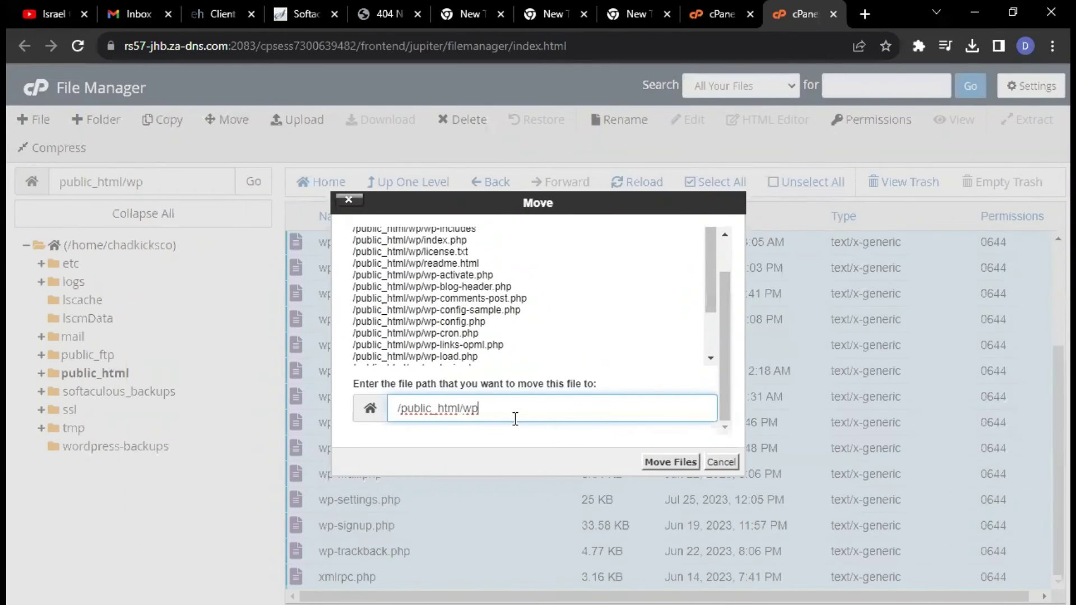
pyautogui.press('BackSpace')
pyautogui.press('BackSpace')
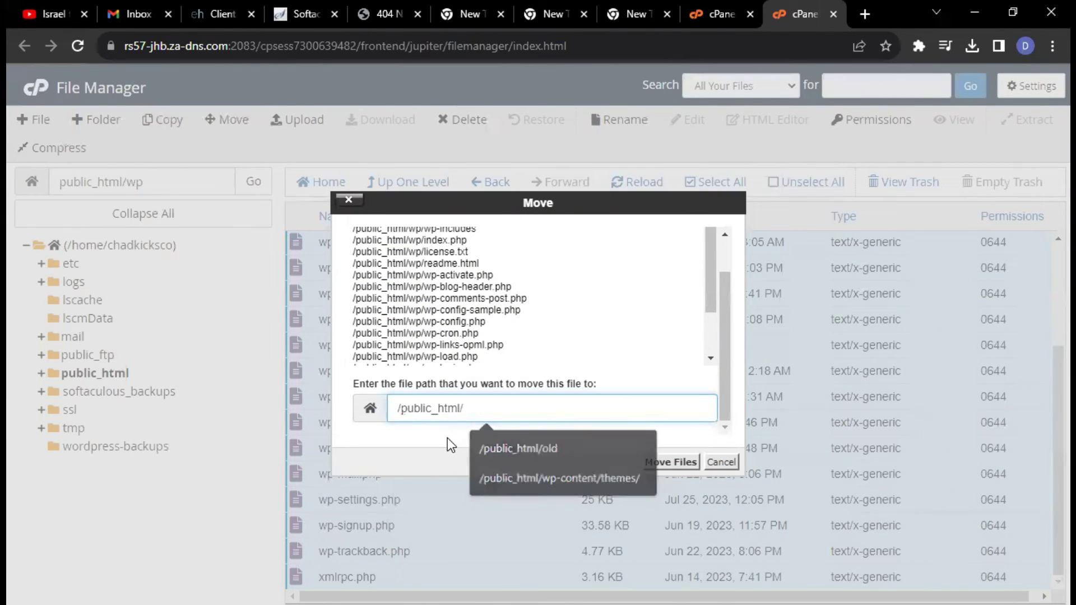
pyautogui.click(447, 439)
pyautogui.click(684, 464)
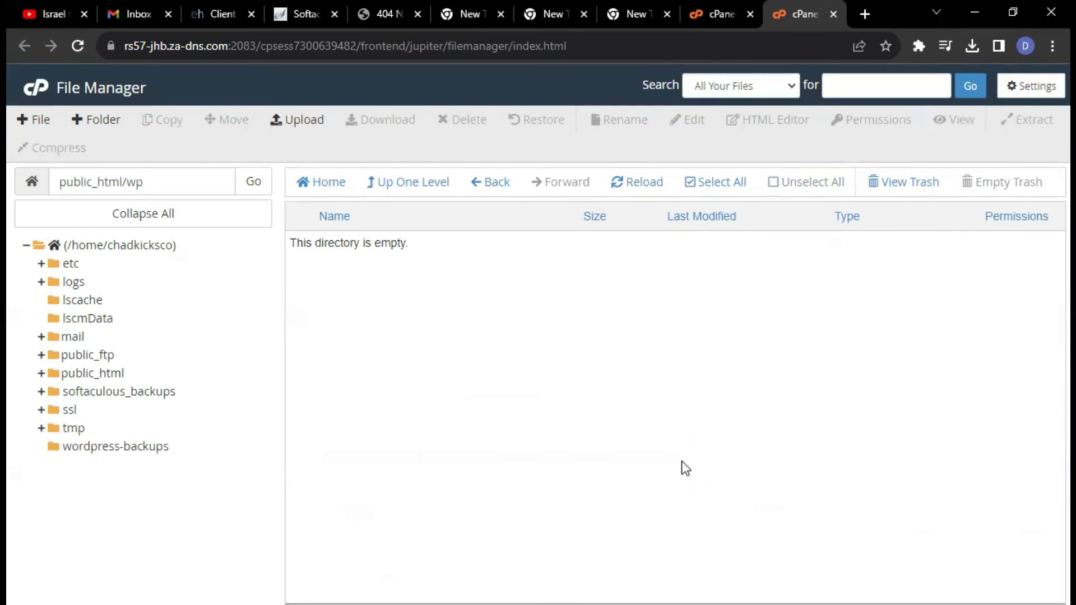
# Go up to public_html and delete the emptied wp folder.
pyautogui.click(429, 195)
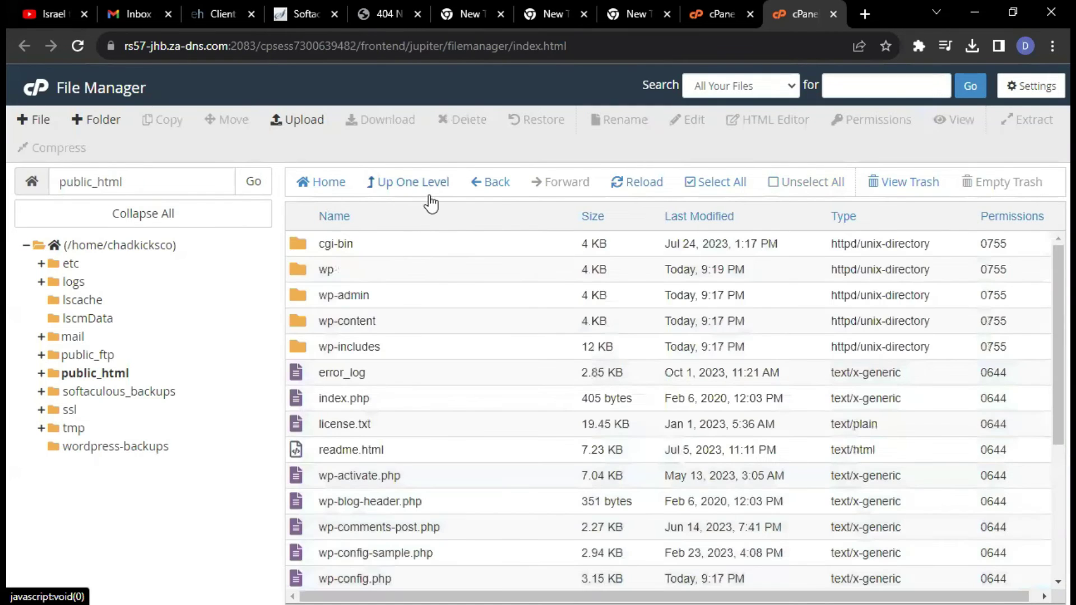
pyautogui.click(395, 274)
pyautogui.click(463, 120)
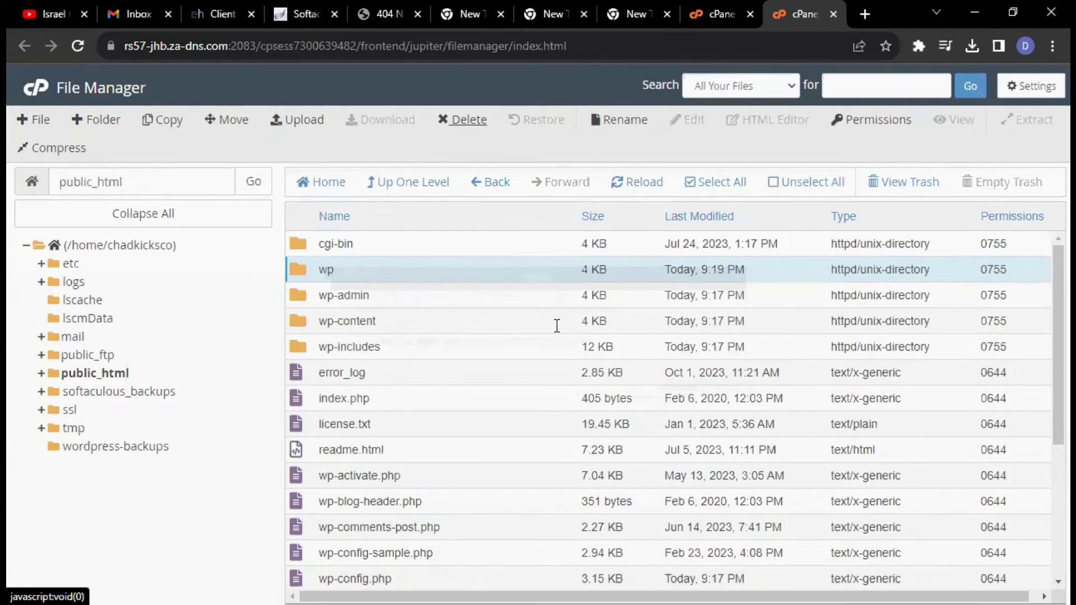
pyautogui.click(672, 388)
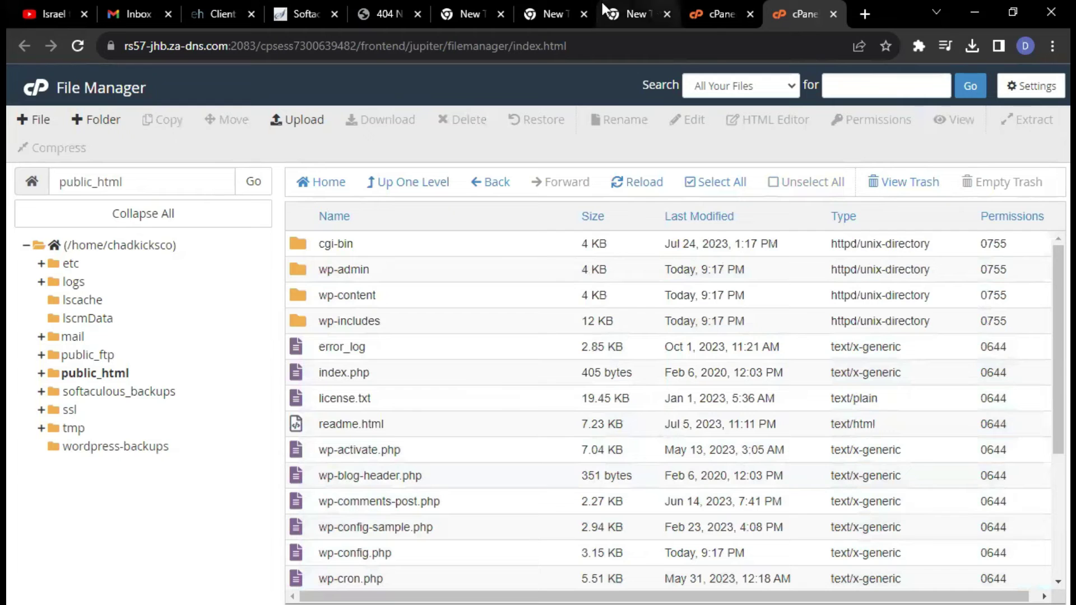
# Return to the Softaculous installation details and review the directory, URL, database, admin account and info sections.
pyautogui.click(308, 1)
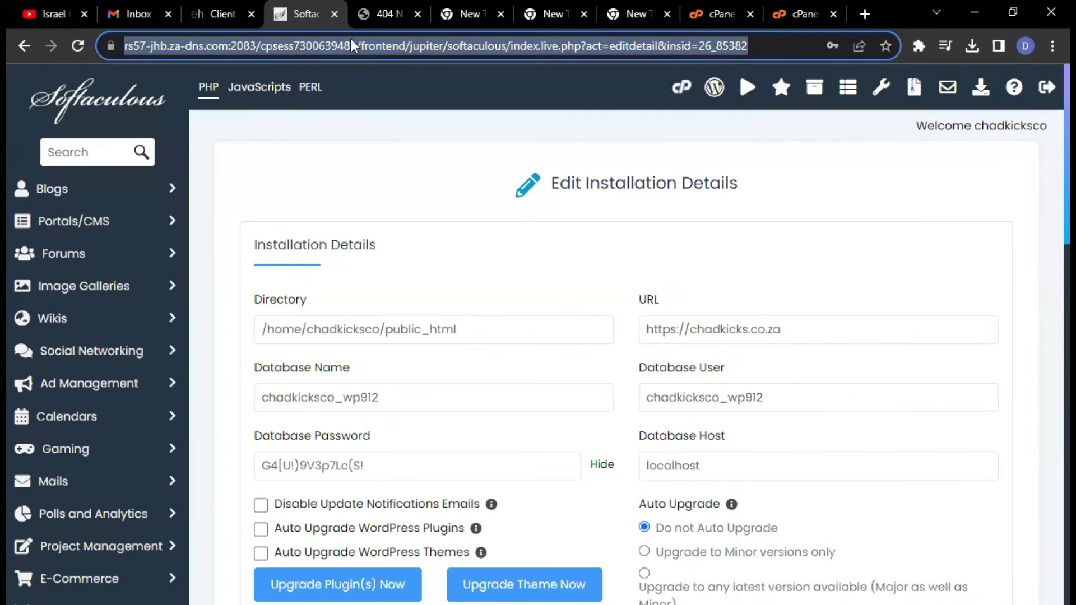
pyautogui.scroll(-7, 544, 323)
pyautogui.scroll(3, 544, 322)
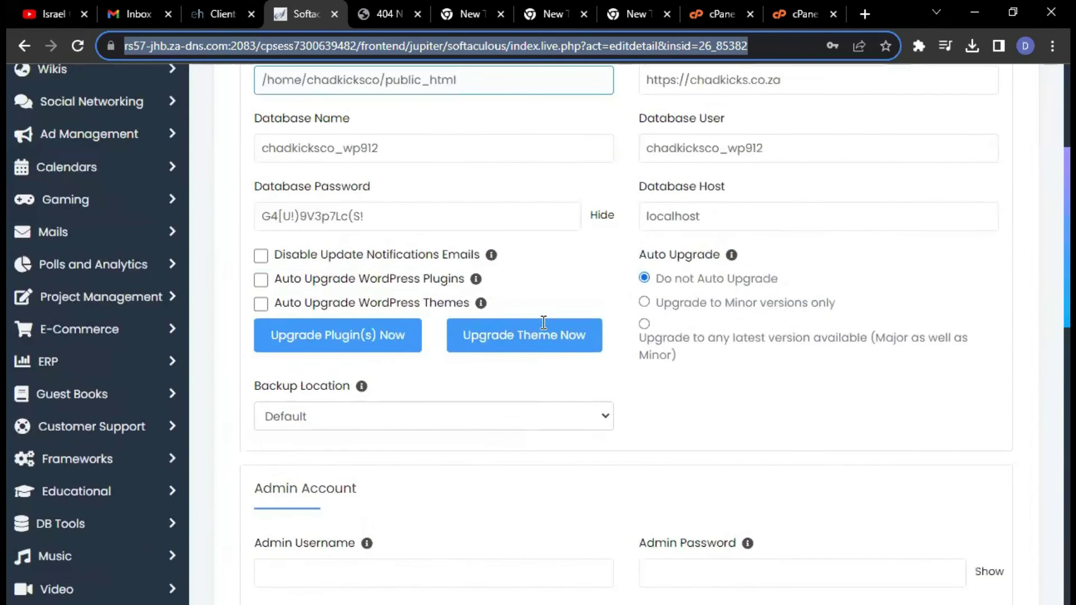
pyautogui.scroll(2, 543, 325)
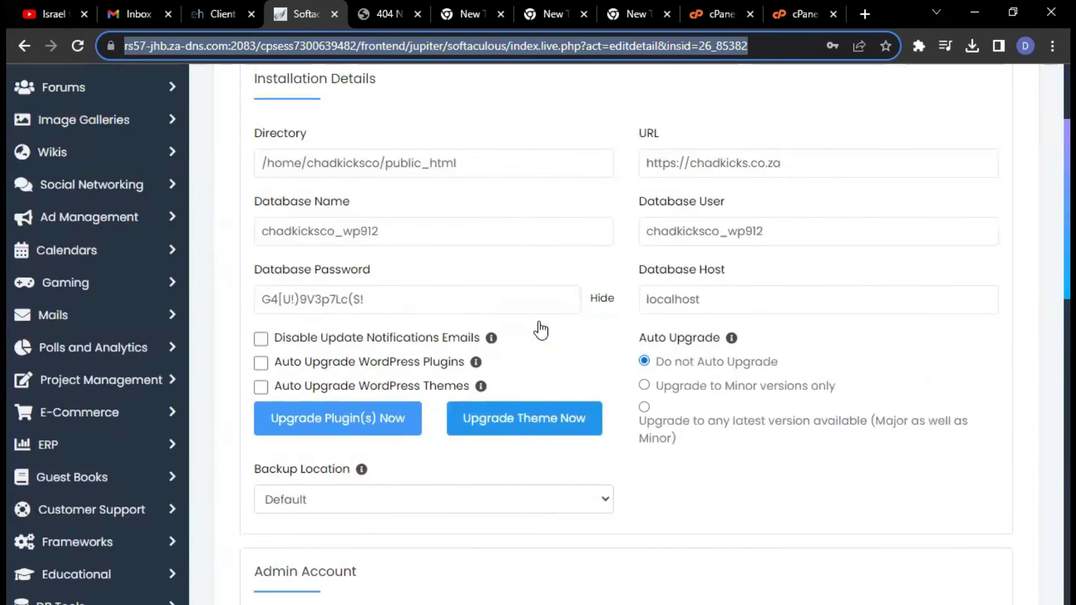
pyautogui.scroll(-7, 534, 321)
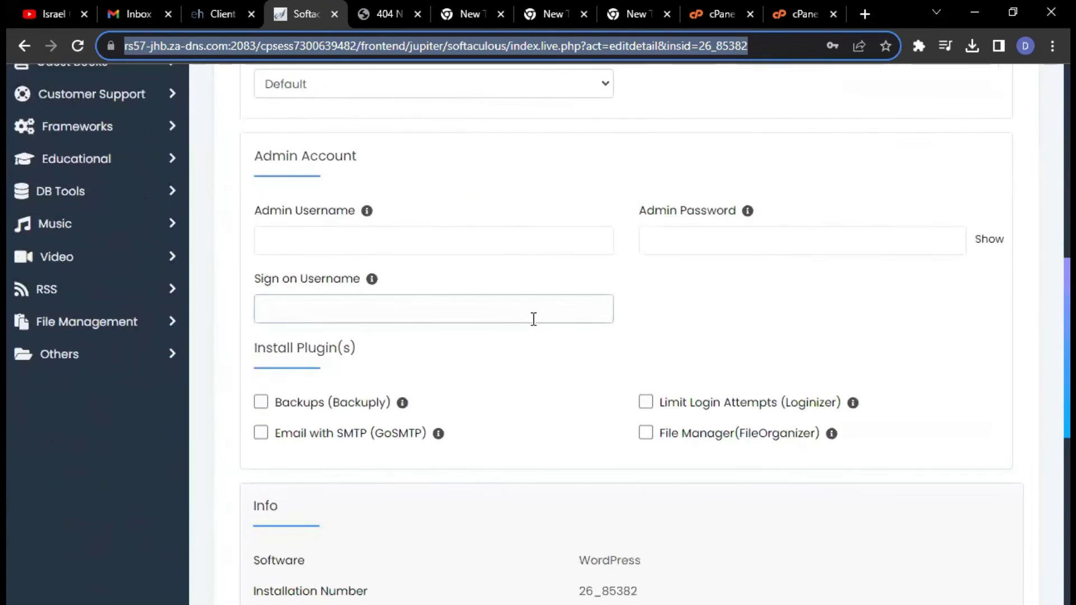
pyautogui.scroll(-4, 533, 320)
pyautogui.scroll(3, 536, 319)
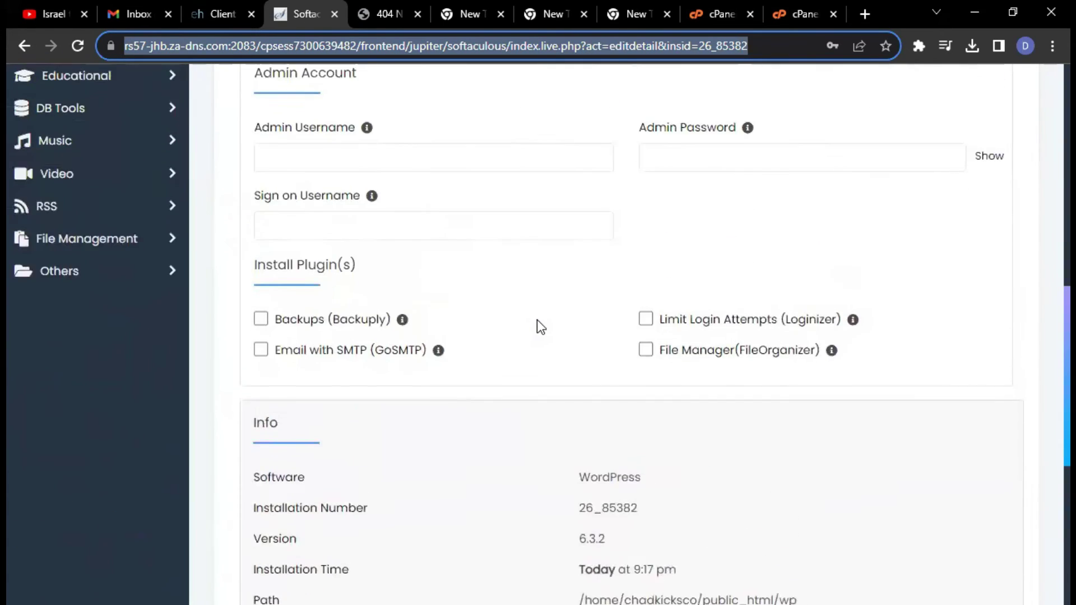
pyautogui.scroll(10, 537, 319)
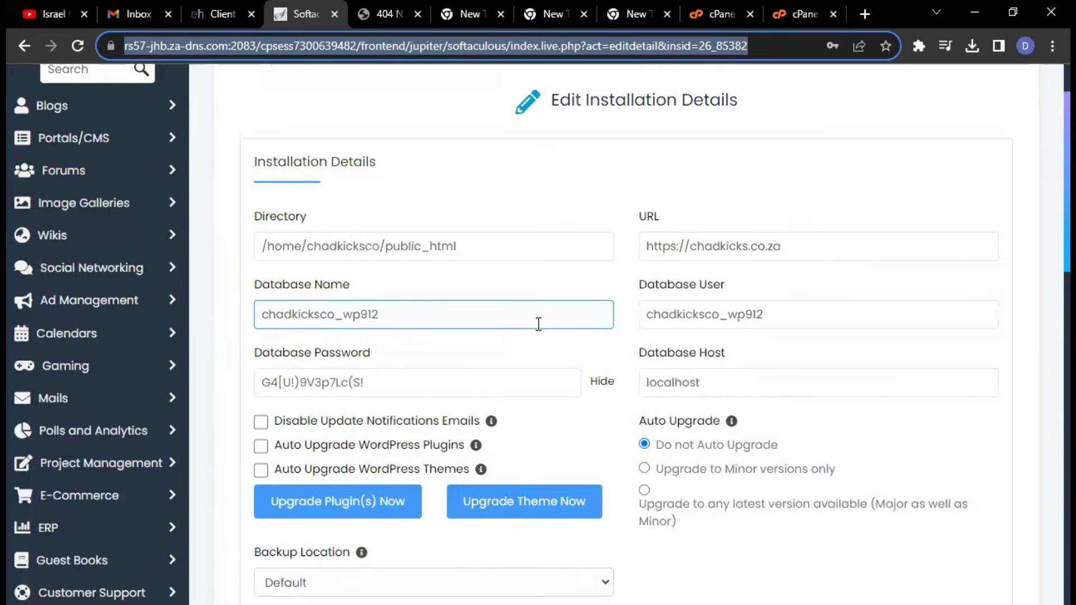
pyautogui.scroll(-9, 538, 324)
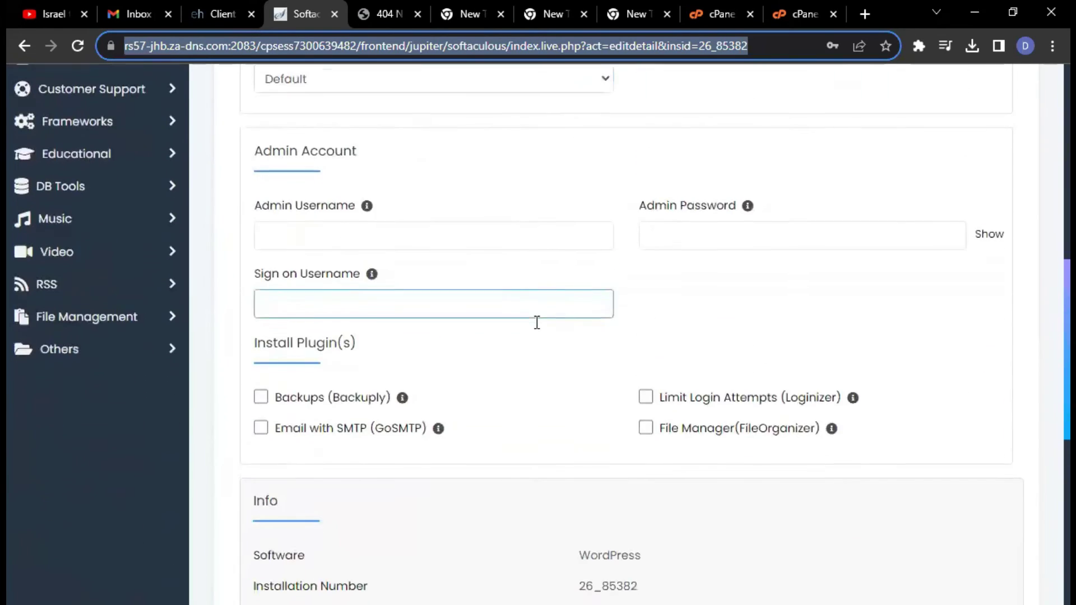
pyautogui.scroll(5, 537, 322)
pyautogui.scroll(-10, 536, 323)
pyautogui.scroll(1, 537, 324)
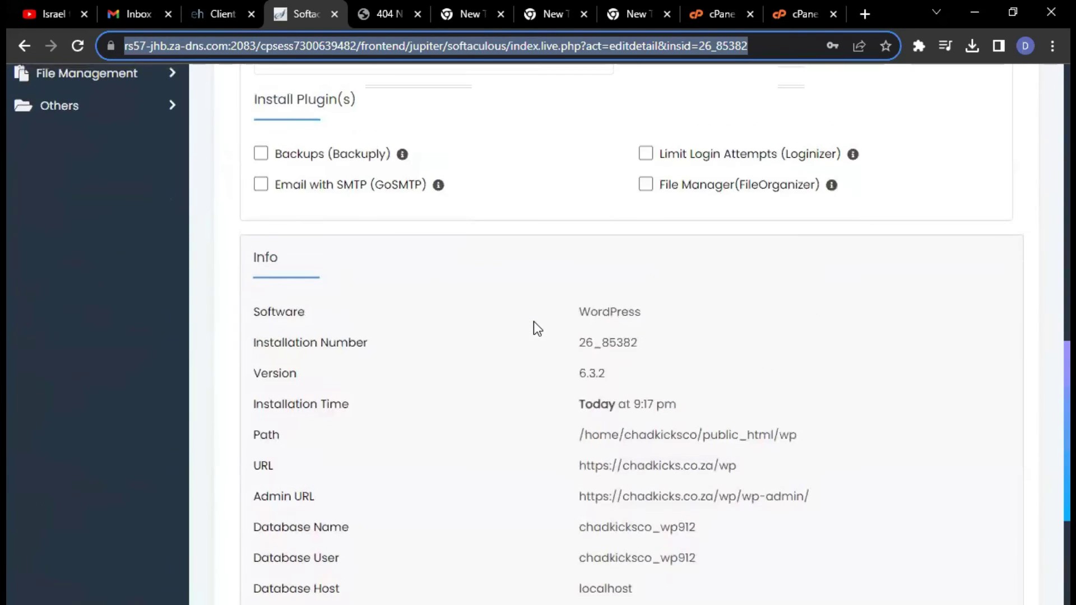
pyautogui.scroll(-4, 538, 328)
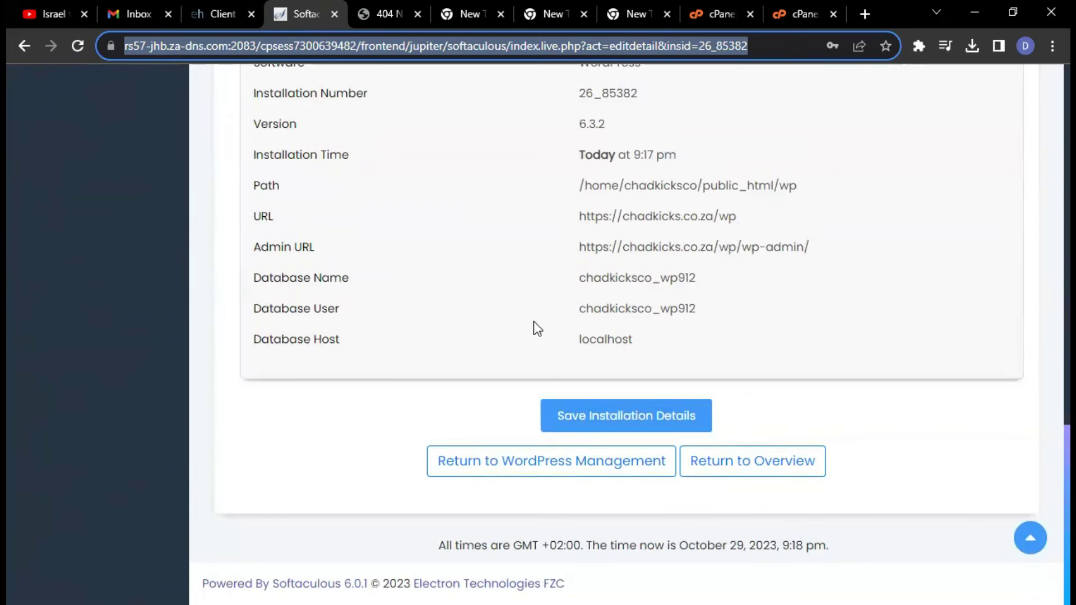
# Save the edited installation details, store the database login in the browser and decline the offer to use passwords on iOS.
pyautogui.scroll(1, 533, 327)
pyautogui.scroll(-1, 534, 328)
pyautogui.click(686, 420)
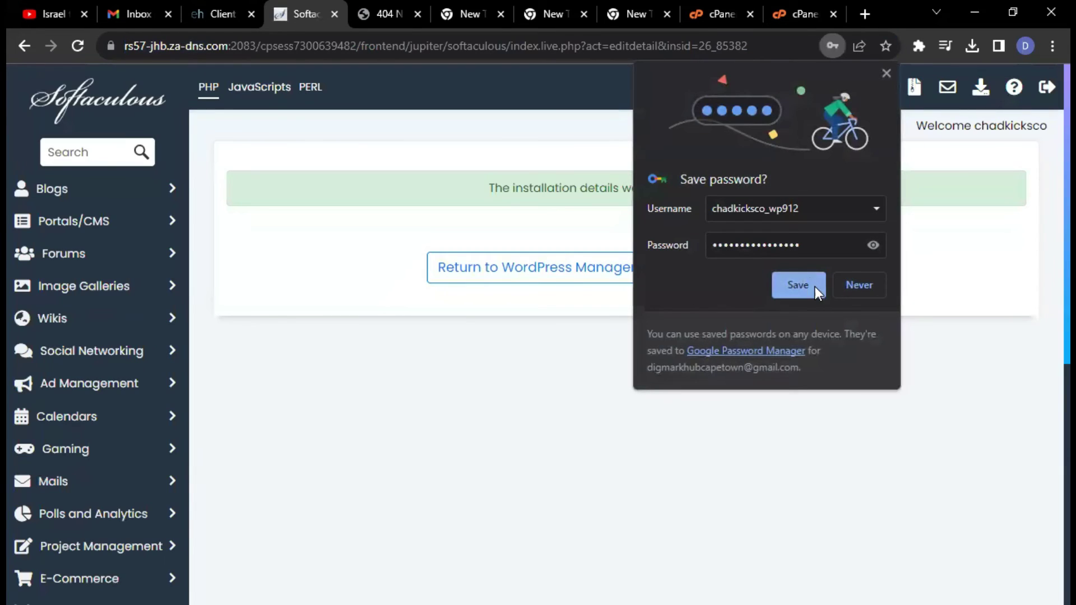
pyautogui.click(816, 287)
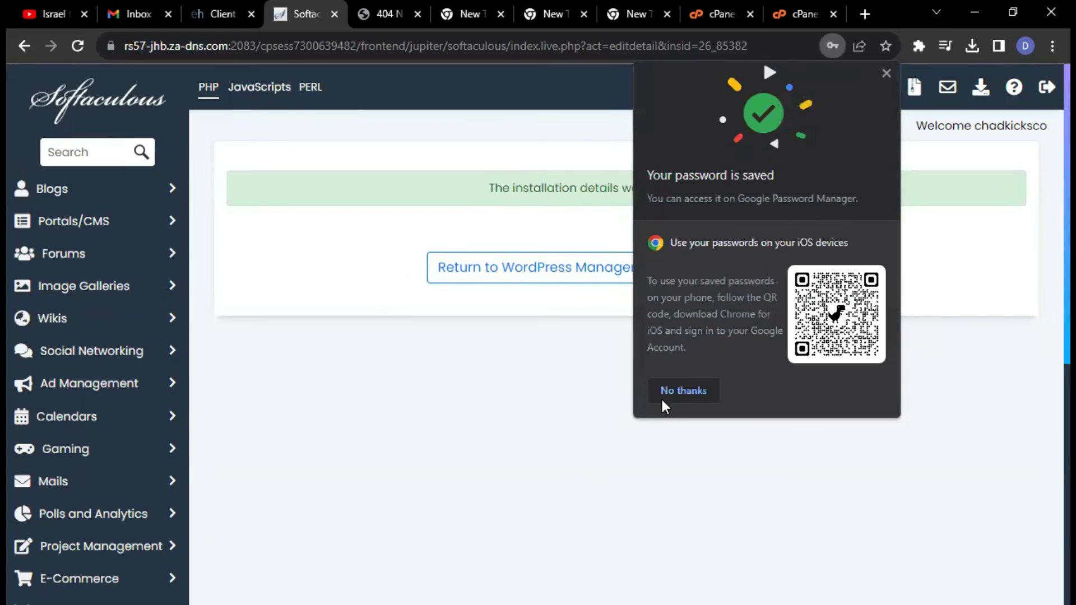
pyautogui.click(663, 394)
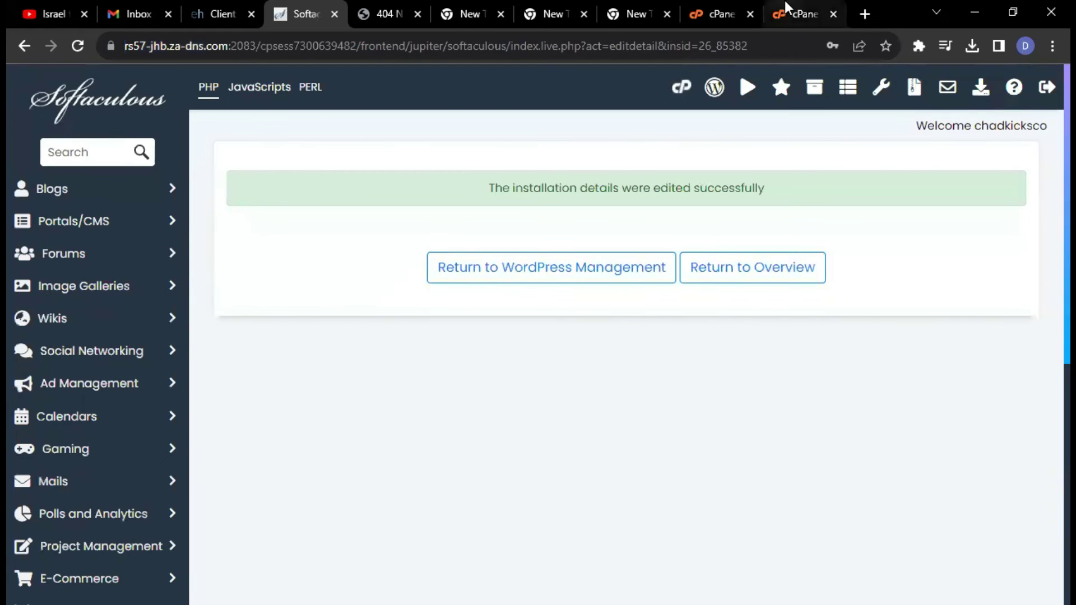
# Load the chadkicks.co.za home page by removing wp-admin/ from the address in the 404 tab.
pyautogui.click(785, 5)
pyautogui.click(386, 5)
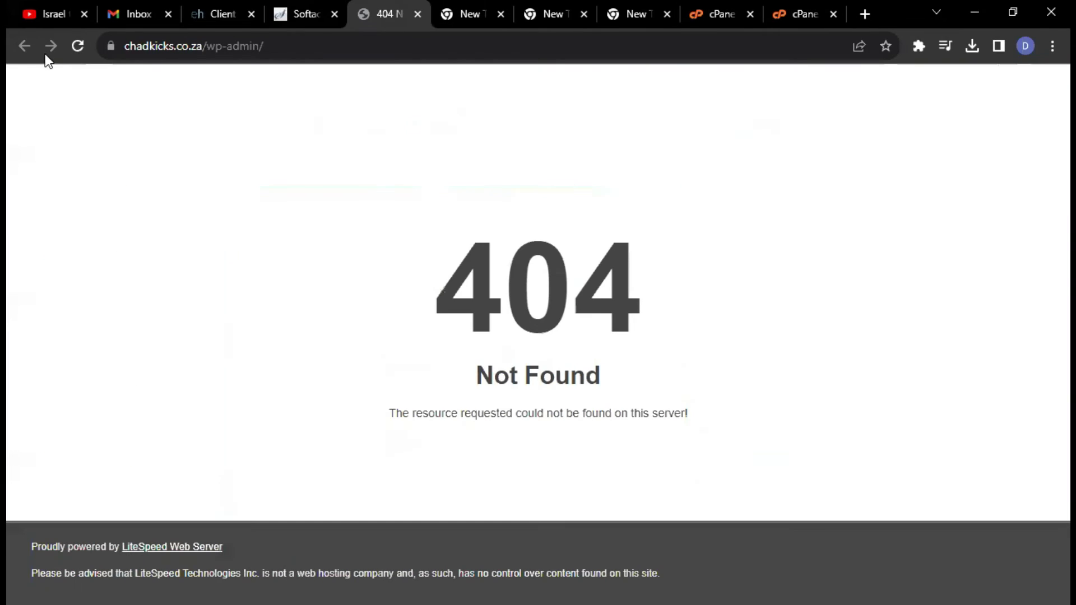
pyautogui.moveTo(212, 45); pyautogui.dragTo(482, 68)
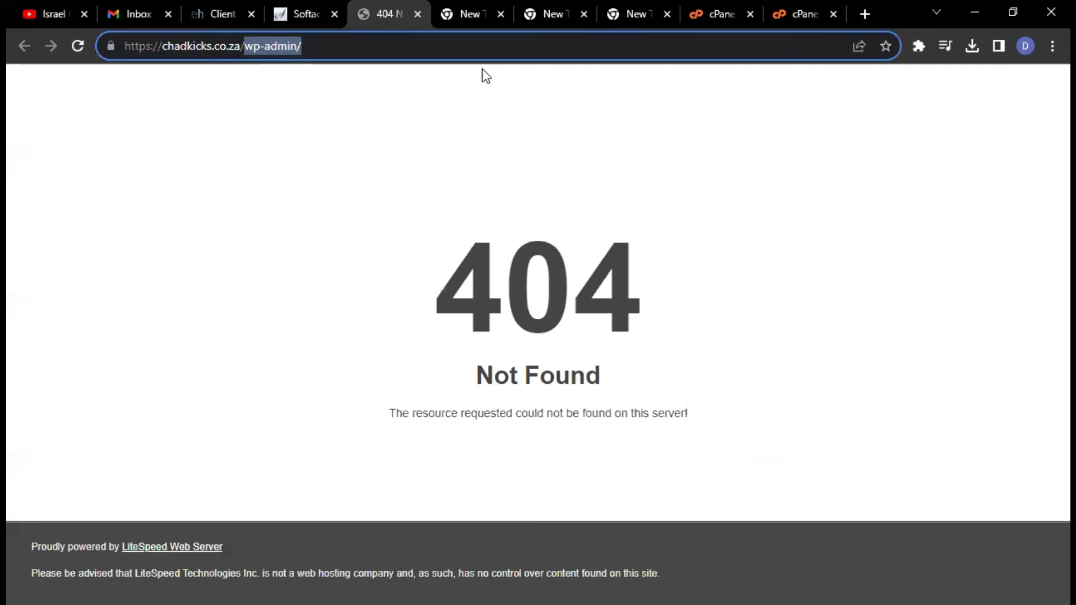
pyautogui.press('BackSpace')
pyautogui.press('Return')
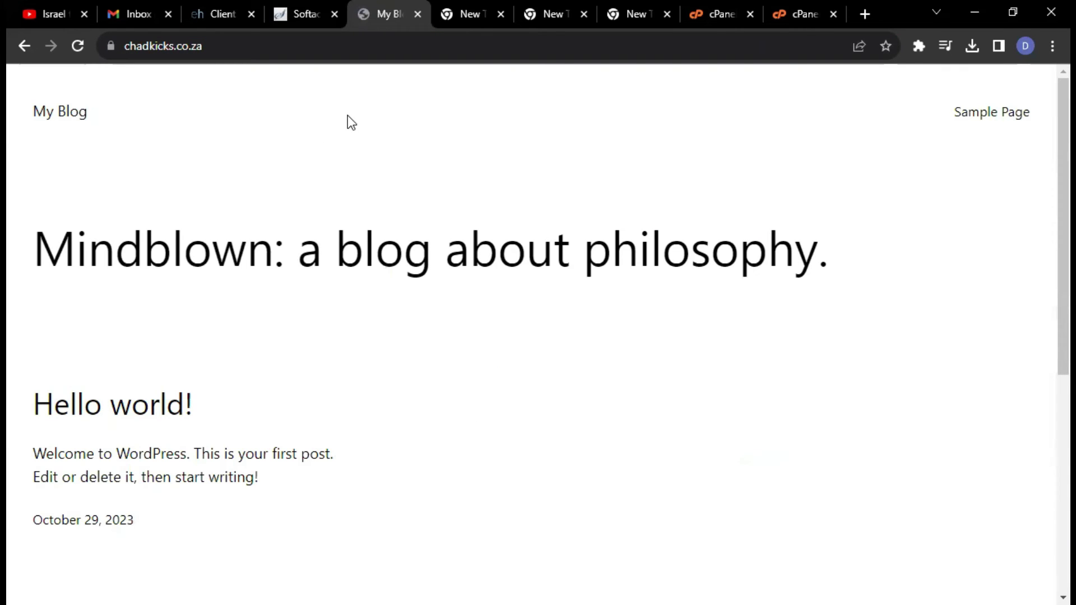
# Reload the chadkicks.co.za home page and look through it from start to end.
pyautogui.click(83, 41)
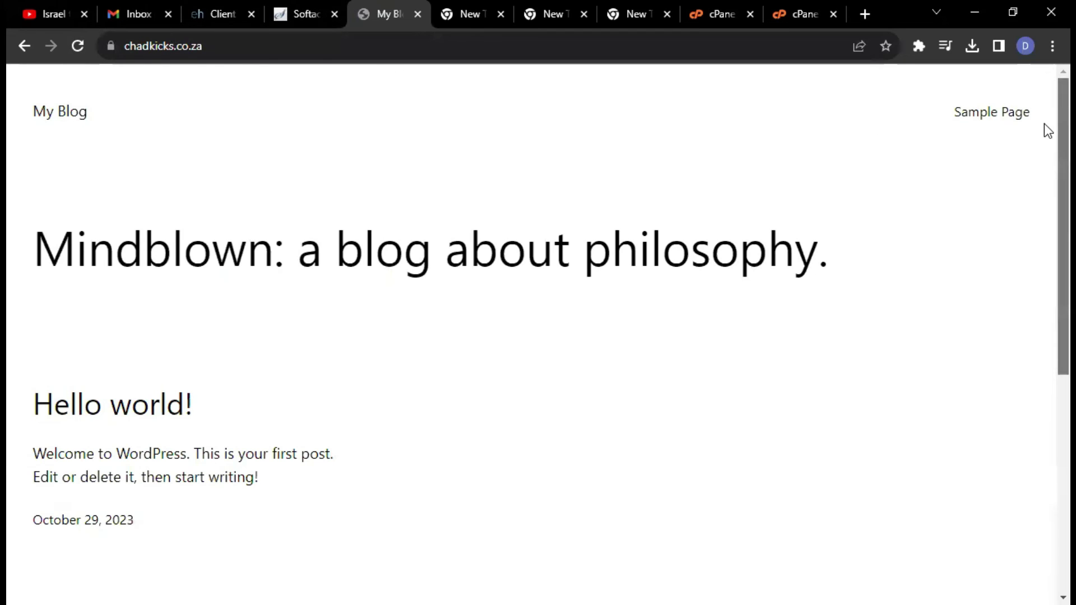
pyautogui.scroll(-7, 1044, 446)
pyautogui.scroll(8, 1044, 446)
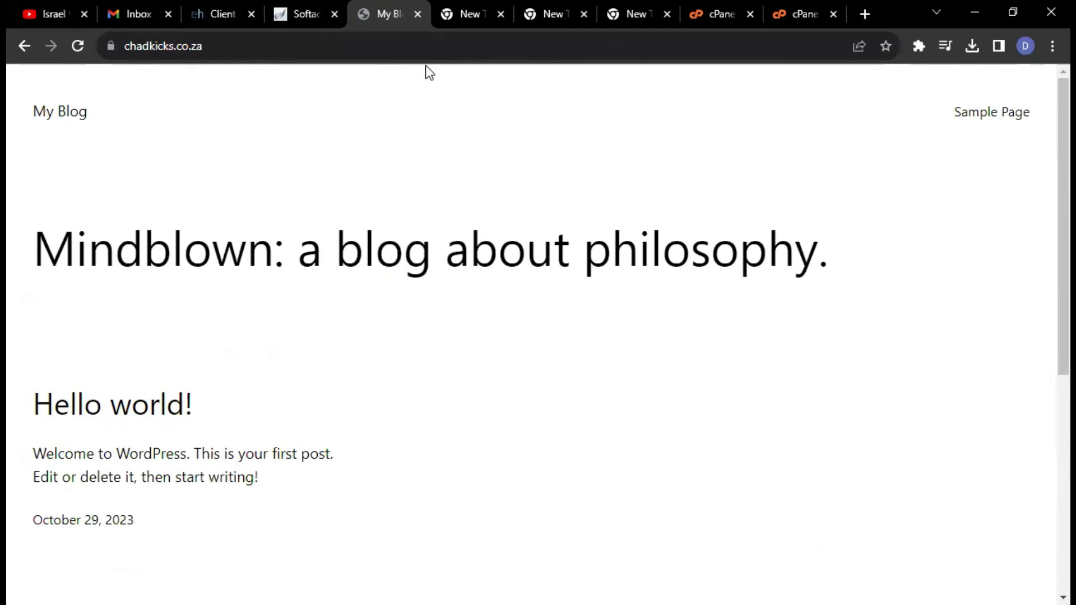
# Return to Softaculous, open the list of all installations and review the entry for chadkicks.co.za.
pyautogui.click(303, 13)
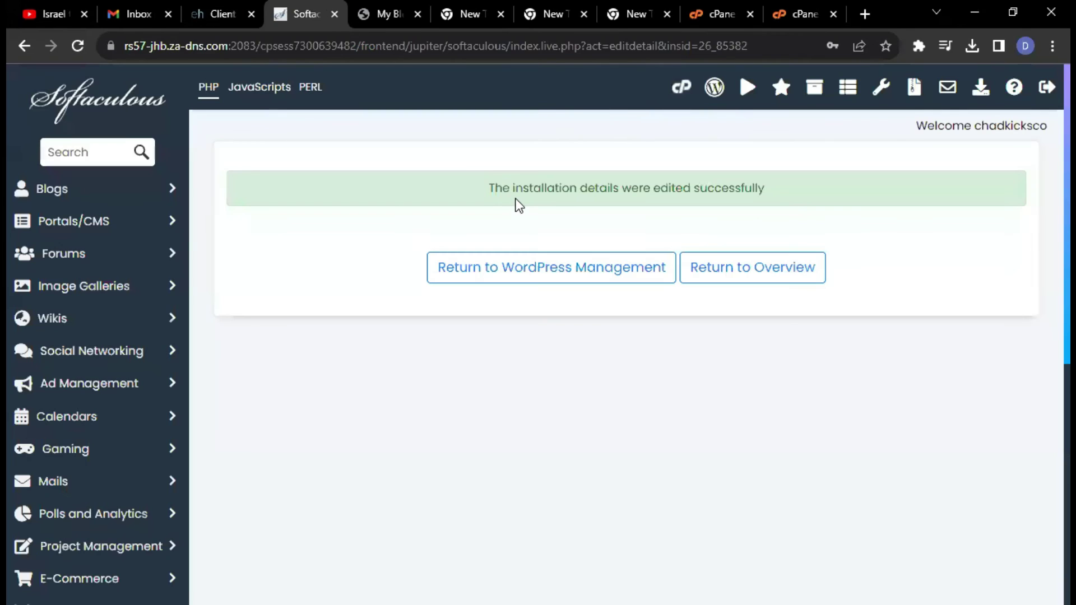
pyautogui.scroll(-5, 1044, 224)
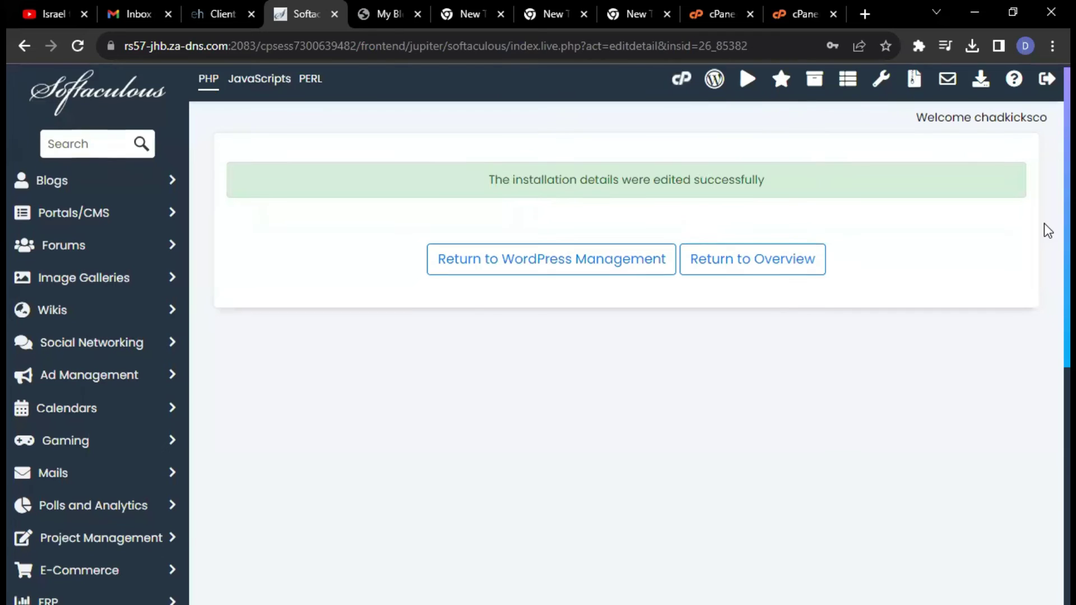
pyautogui.scroll(5, 1044, 395)
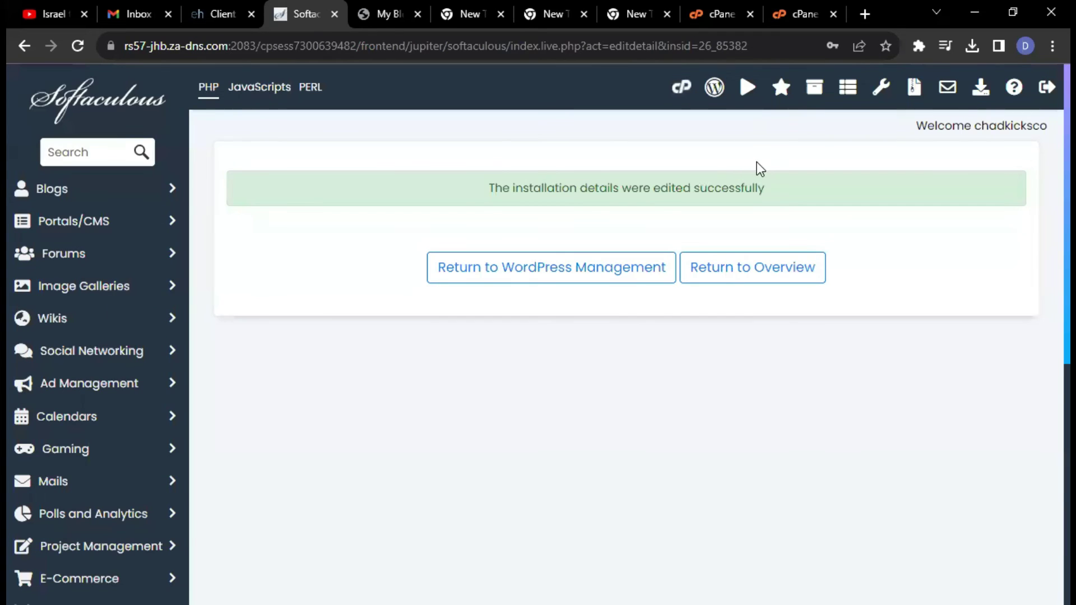
pyautogui.click(816, 94)
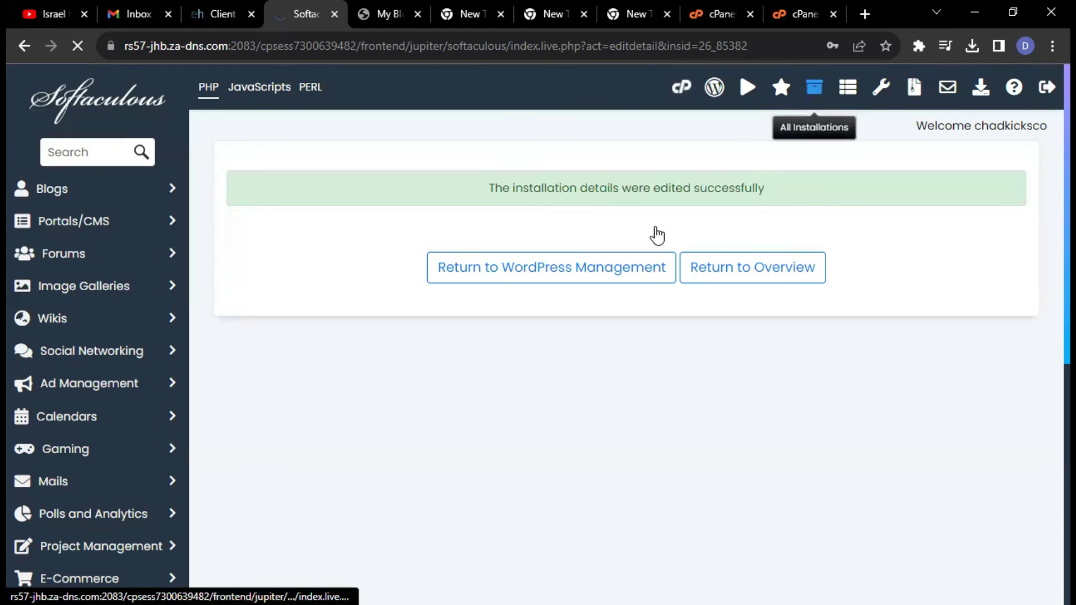
pyautogui.scroll(-5, 718, 342)
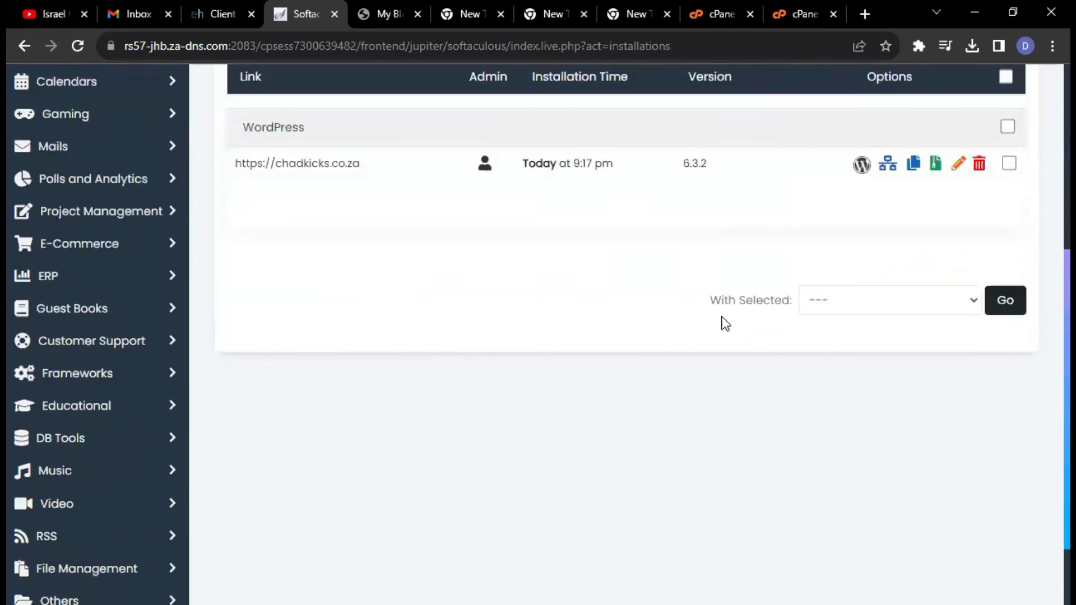
pyautogui.scroll(5, 729, 314)
pyautogui.scroll(-5, 740, 336)
pyautogui.scroll(5, 751, 350)
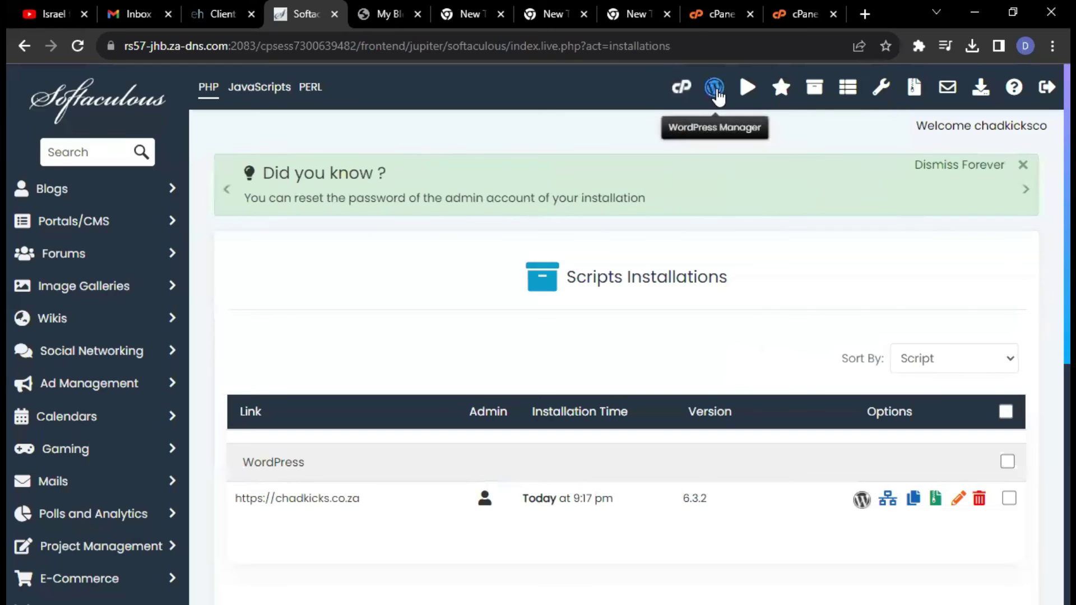
# Start a new WordPress installation from the WordPress Manager and set its installation directory to shop.
pyautogui.click(714, 88)
pyautogui.scroll(-2, 672, 336)
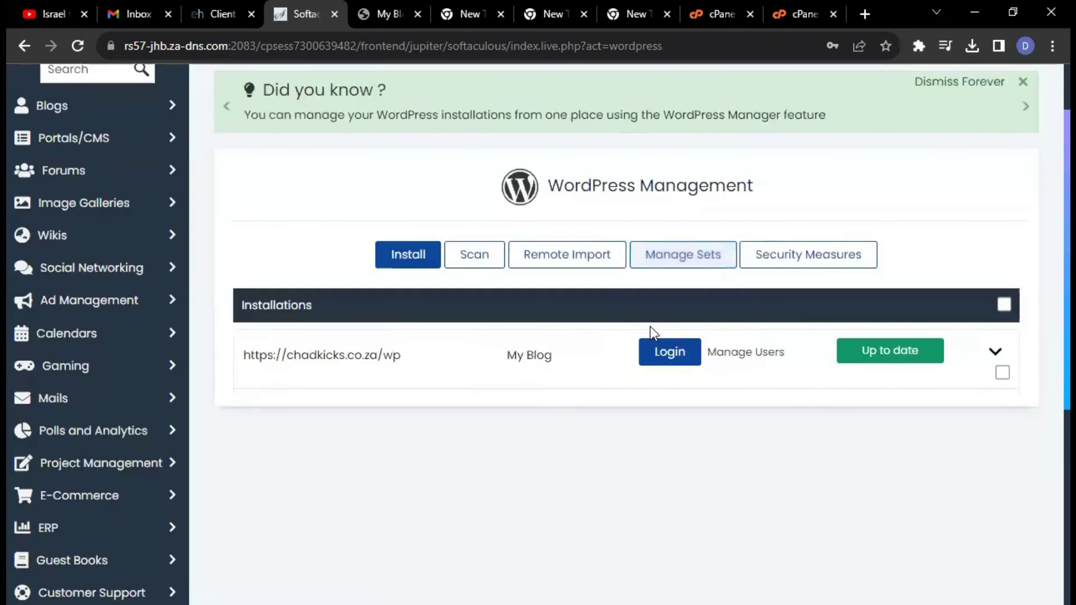
pyautogui.scroll(-2, 440, 280)
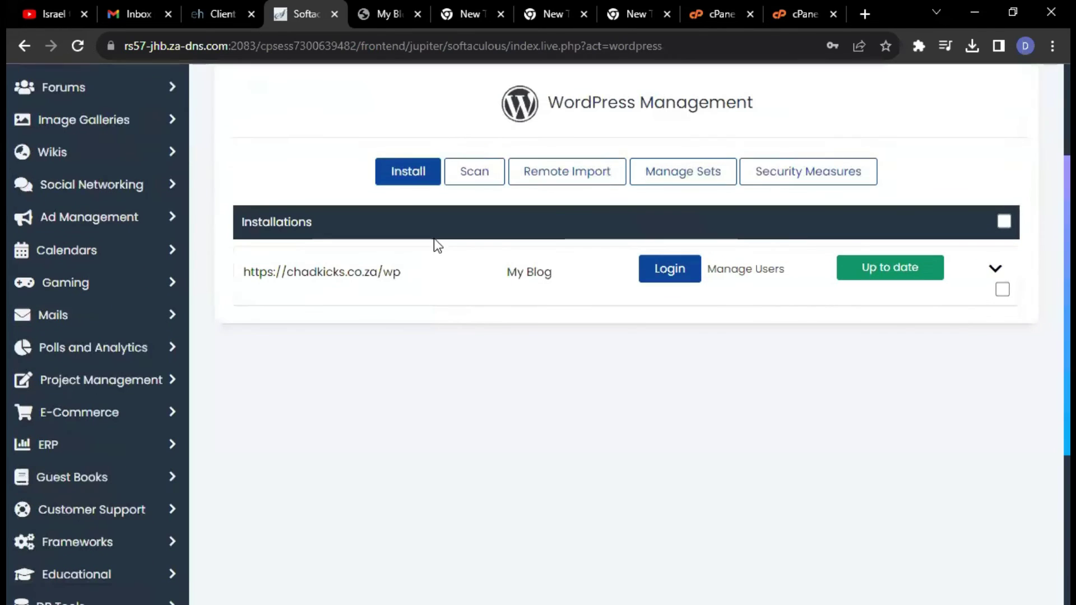
pyautogui.click(408, 174)
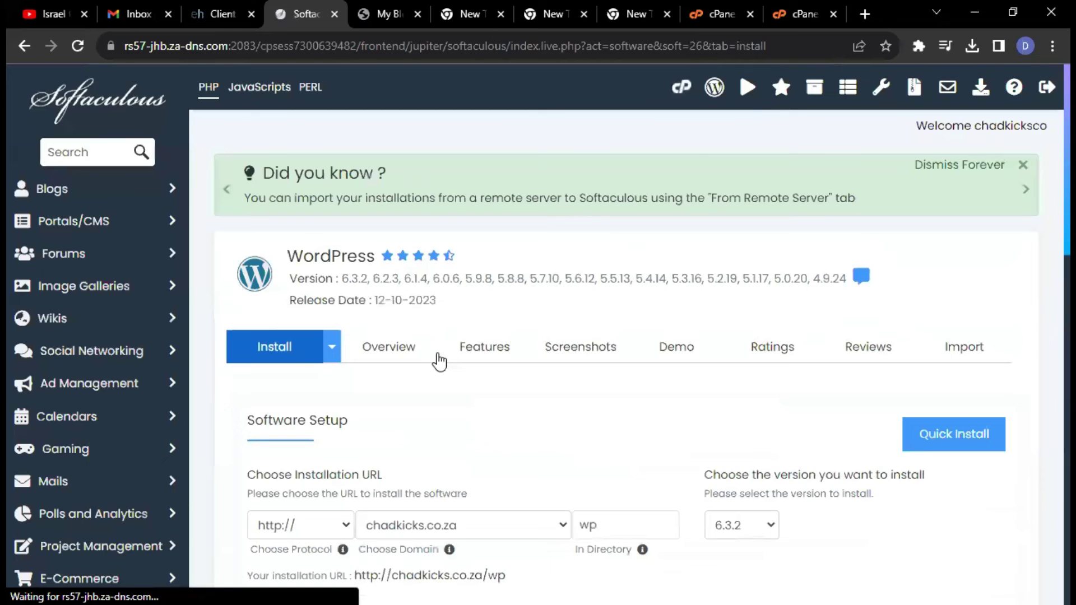
pyautogui.scroll(-7, 442, 351)
pyautogui.scroll(3, 489, 277)
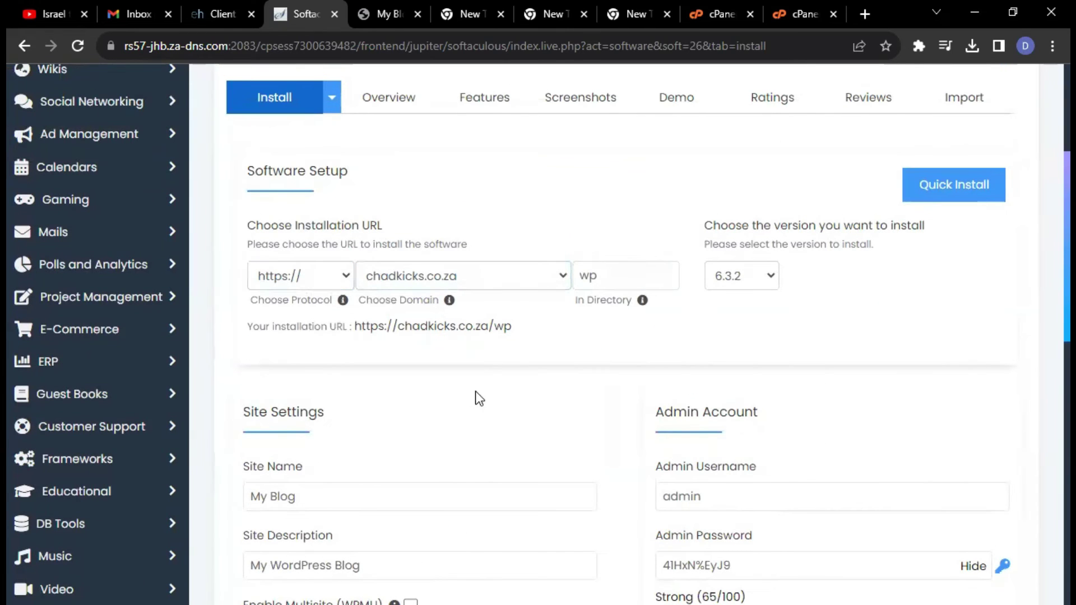
pyautogui.moveTo(603, 275); pyautogui.dragTo(559, 278)
pyautogui.write('shop')
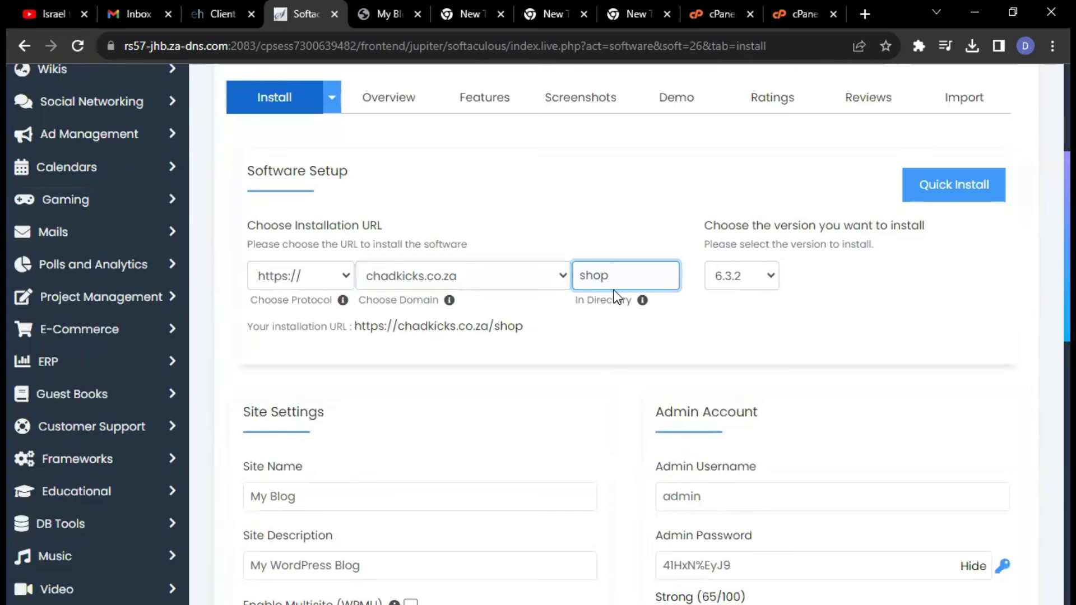
# Try service as the installation directory, then restore shop.
pyautogui.press('BackSpace')
pyautogui.press('BackSpace')
pyautogui.write('servicfe')
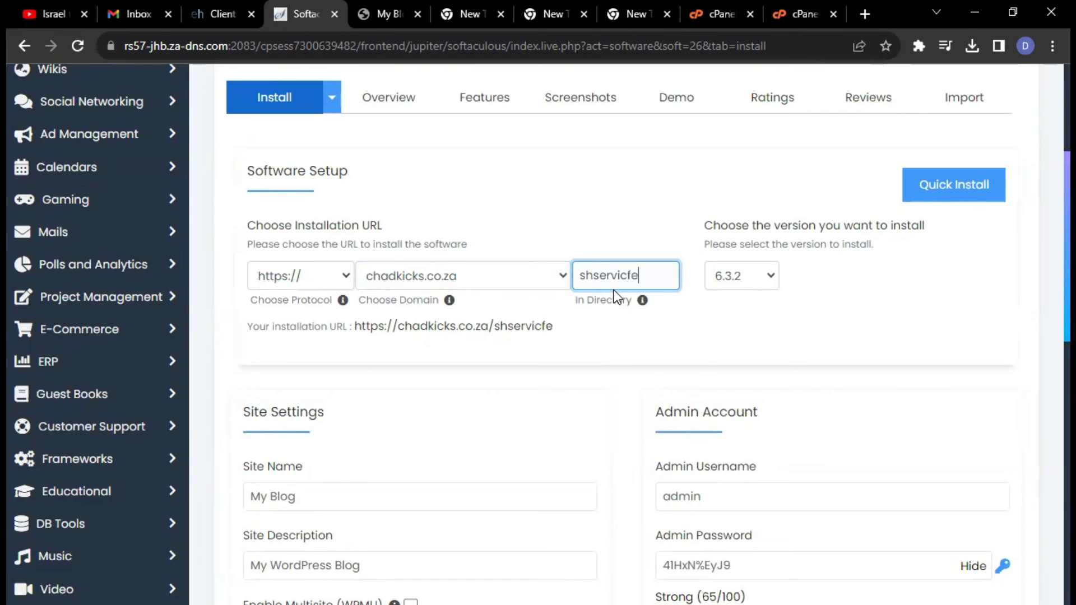
pyautogui.press('BackSpace')
pyautogui.press('BackSpace')
pyautogui.press('BackSpace')
pyautogui.press('BackSpace')
pyautogui.press('BackSpace')
pyautogui.press('BackSpace')
pyautogui.press('BackSpace')
pyautogui.press('BackSpace')
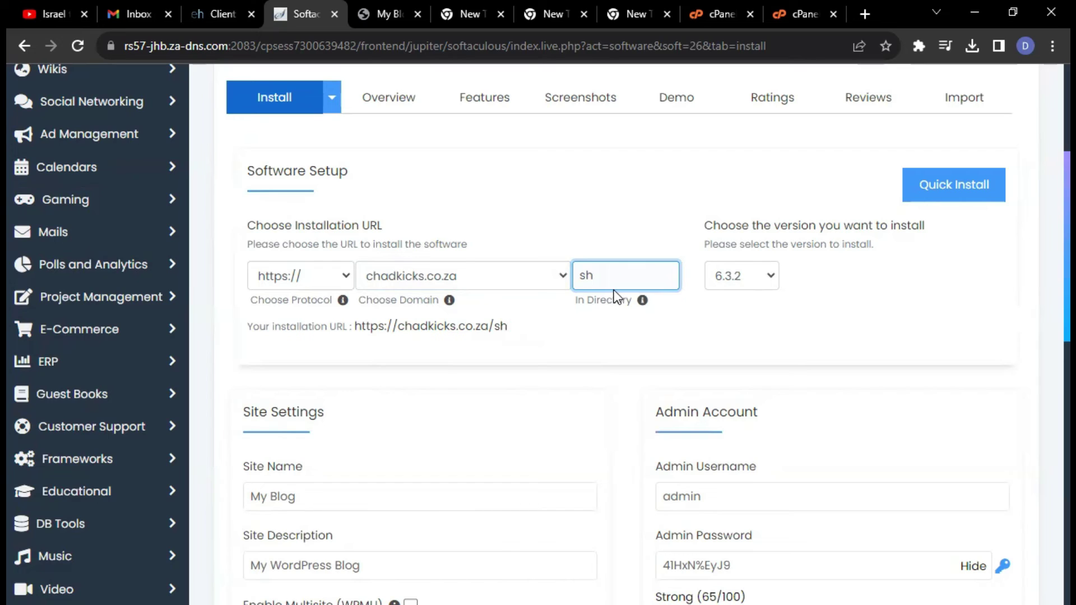
pyautogui.press('BackSpace')
pyautogui.write('ervice')
pyautogui.press('BackSpace')
pyautogui.press('BackSpace')
pyautogui.press('BackSpace')
pyautogui.press('BackSpace')
pyautogui.press('BackSpace')
pyautogui.press('BackSpace')
pyautogui.press('BackSpace')
pyautogui.write('shop')
pyautogui.scroll(-5, 1044, 260)
pyautogui.scroll(-9, 1044, 395)
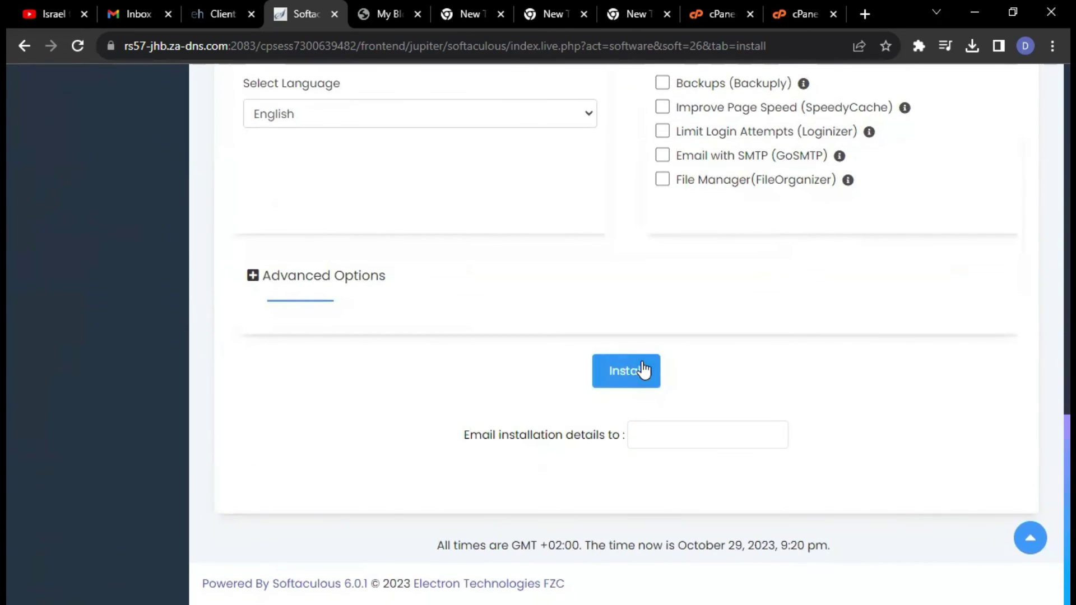
pyautogui.click(643, 367)
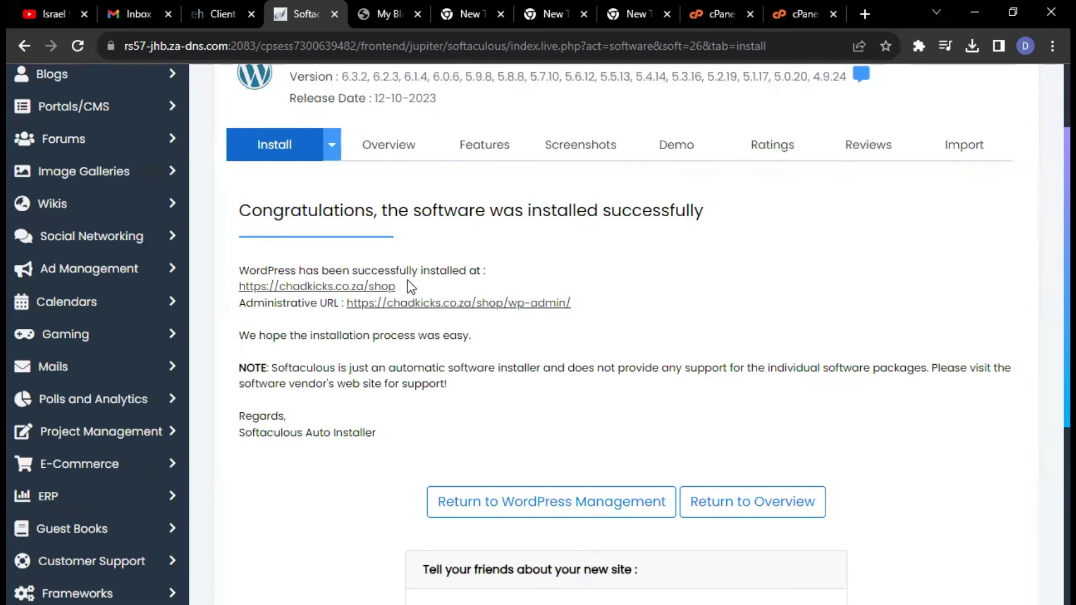
pyautogui.moveTo(409, 284); pyautogui.dragTo(286, 289)
pyautogui.hotkey('ctrl', 'c')
pyautogui.rightClick(286, 288)
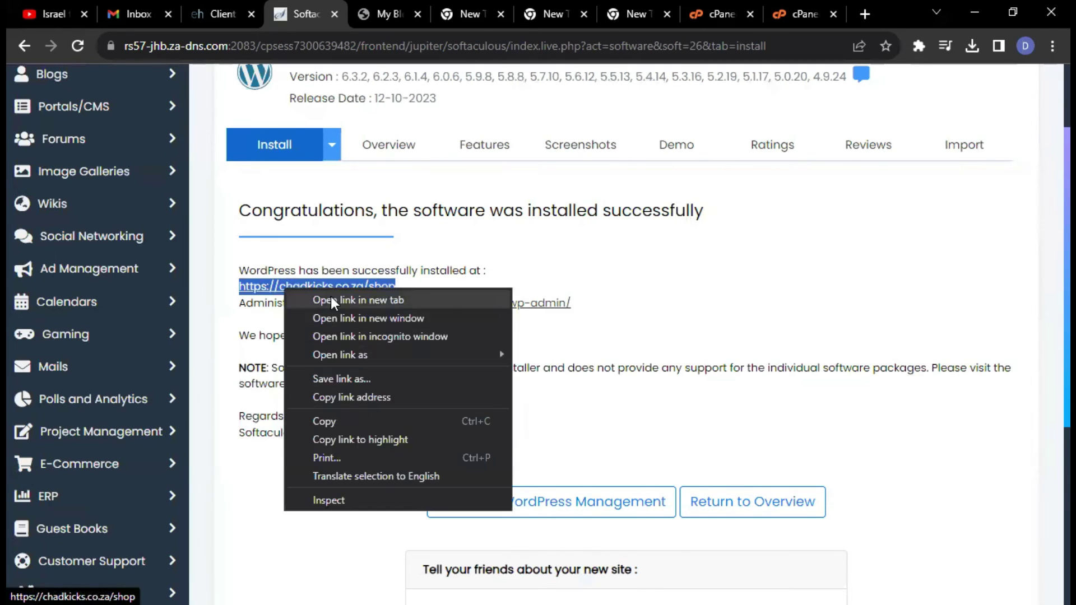
pyautogui.click(359, 422)
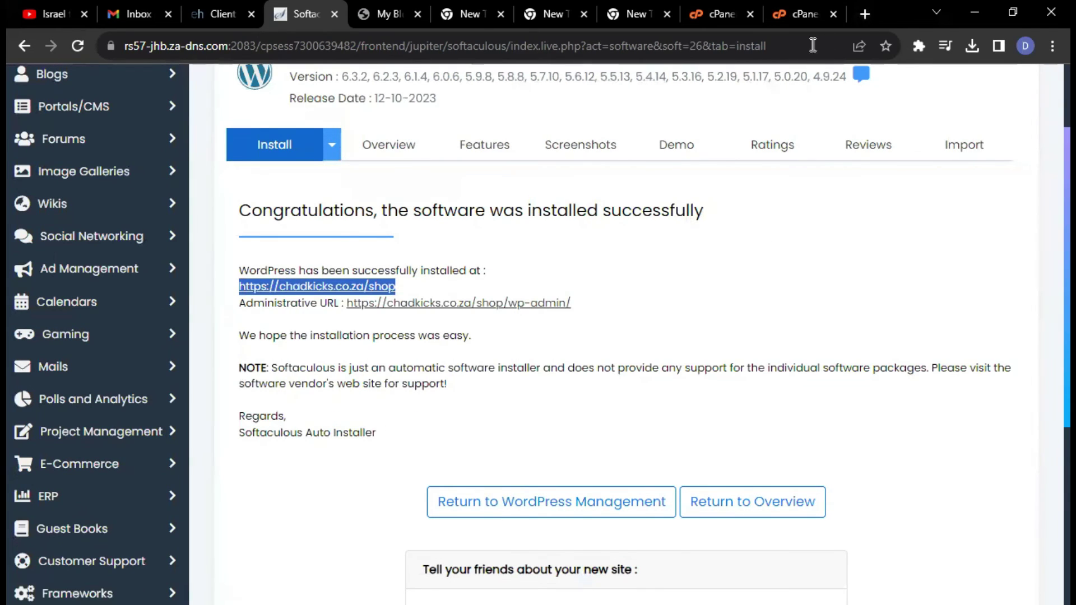
pyautogui.click(865, 14)
pyautogui.rightClick(618, 45)
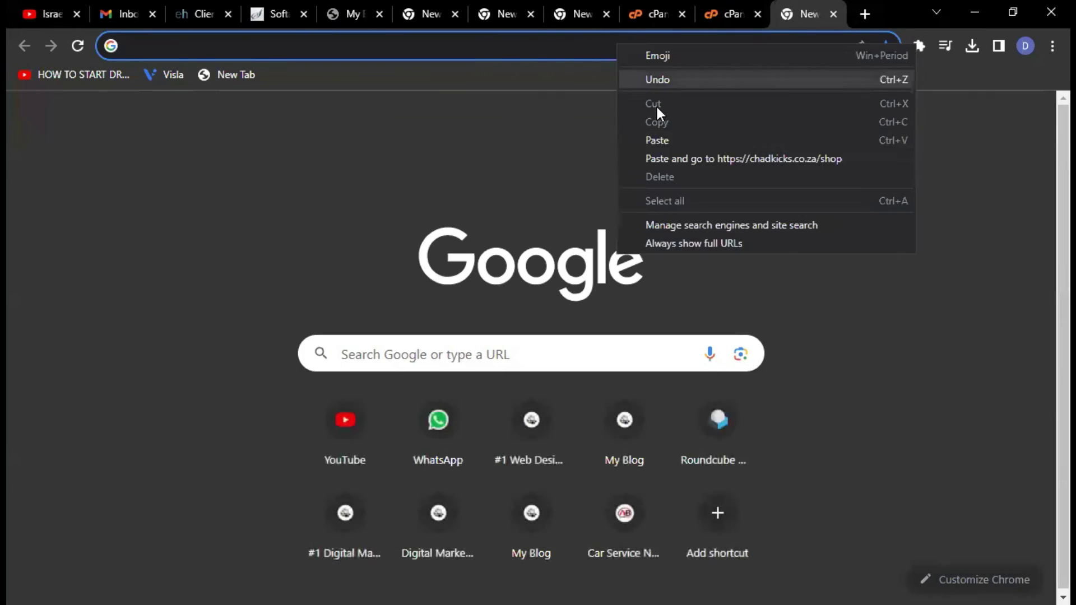
pyautogui.click(667, 139)
pyautogui.click(582, 113)
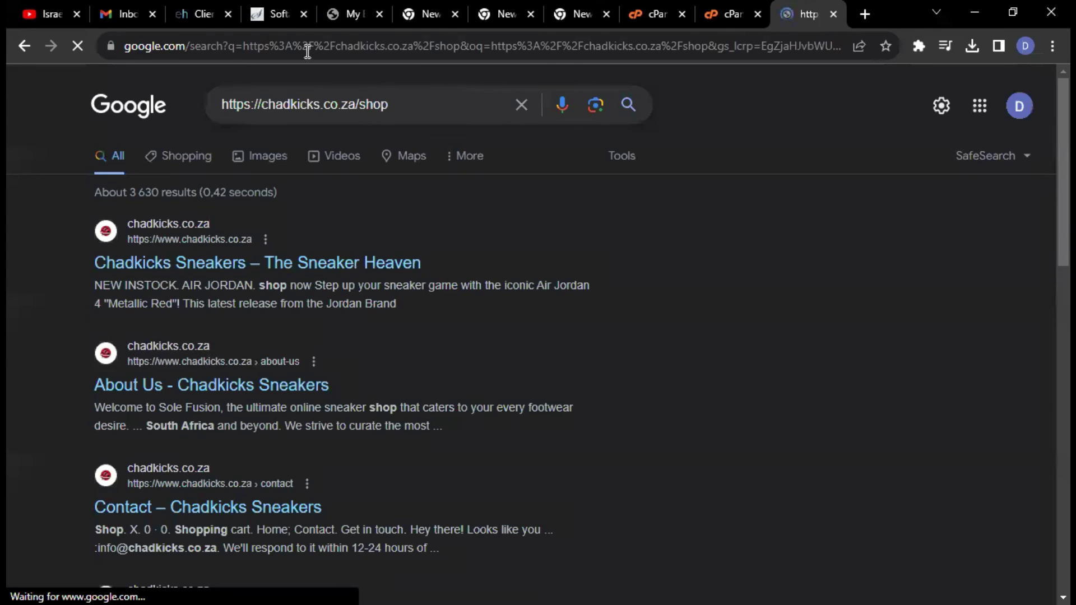
pyautogui.click(313, 47)
pyautogui.hotkey('ctrl', 'v')
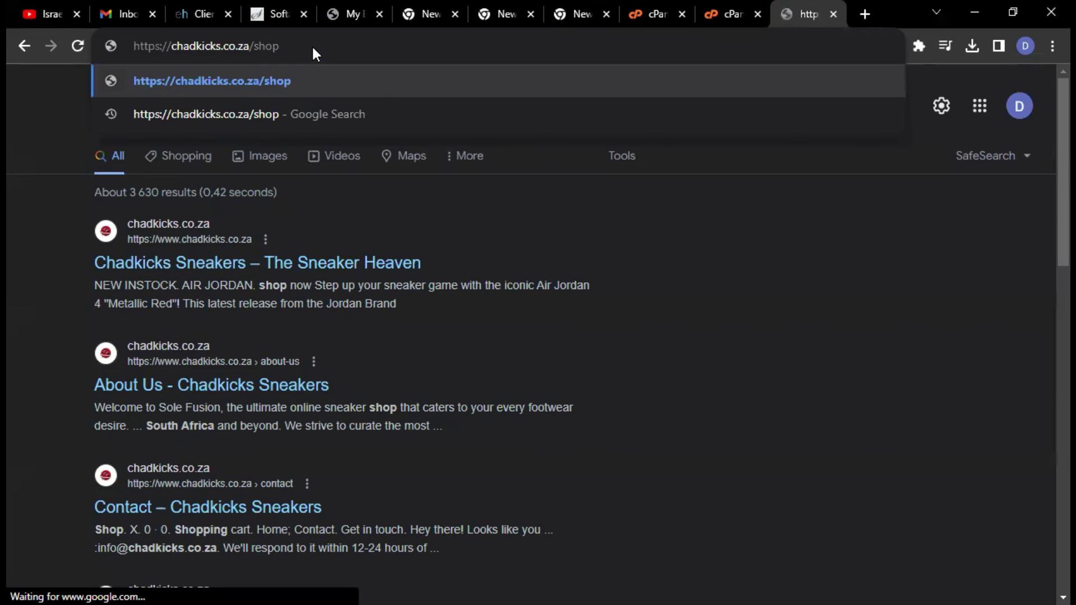
pyautogui.press('Return')
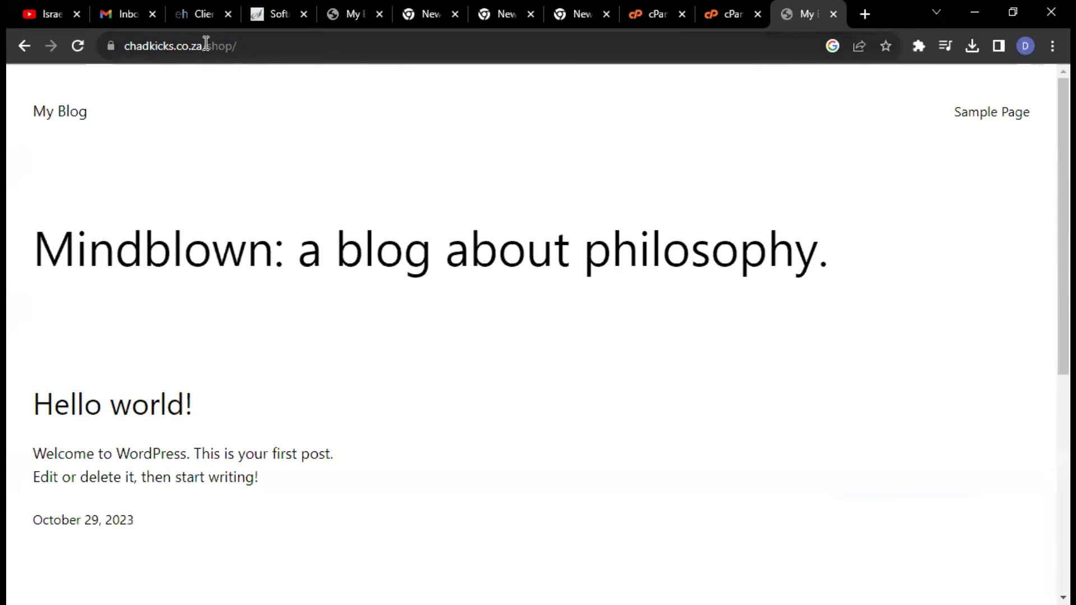
# Load the main chadkicks.co.za site in the same tab by removing shop from the address.
pyautogui.moveTo(205, 46); pyautogui.dragTo(382, 53)
pyautogui.press('BackSpace')
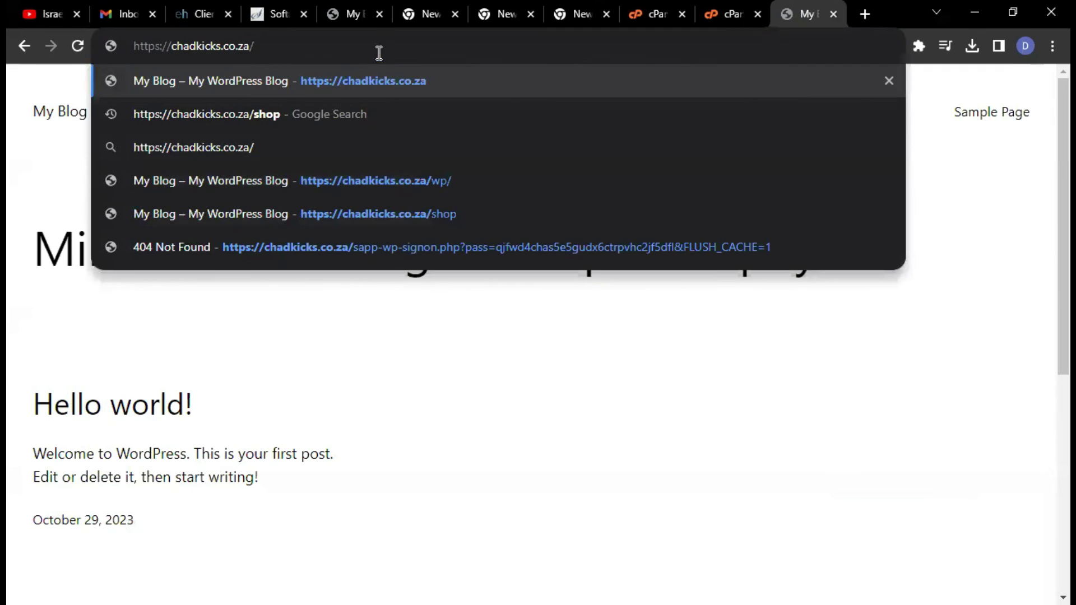
pyautogui.press('Return')
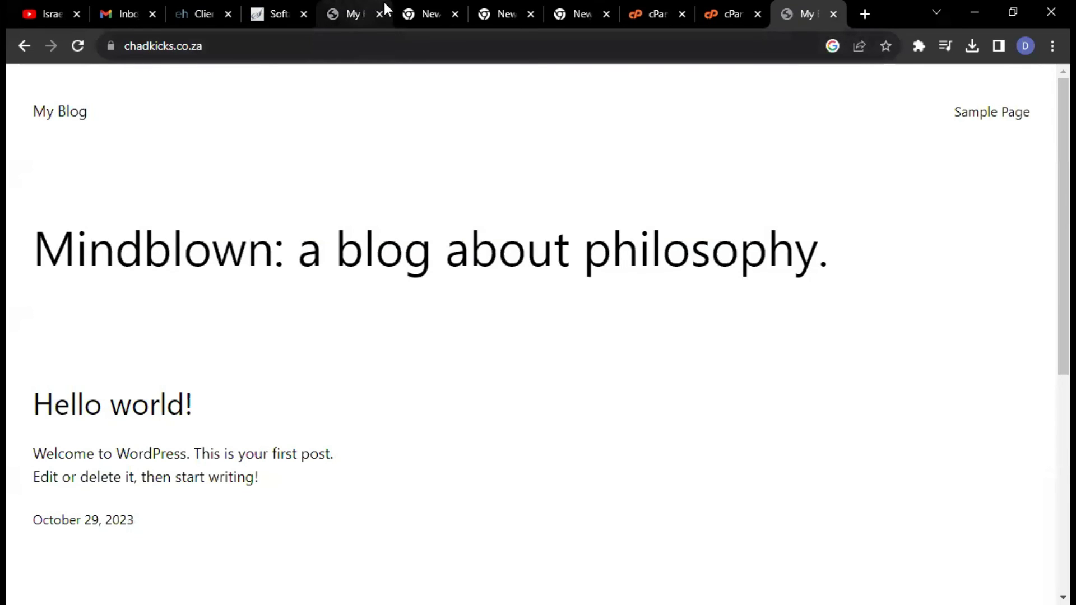
# Go from Softaculous back to cPanel and open the public_html folder in File Manager.
pyautogui.click(272, 13)
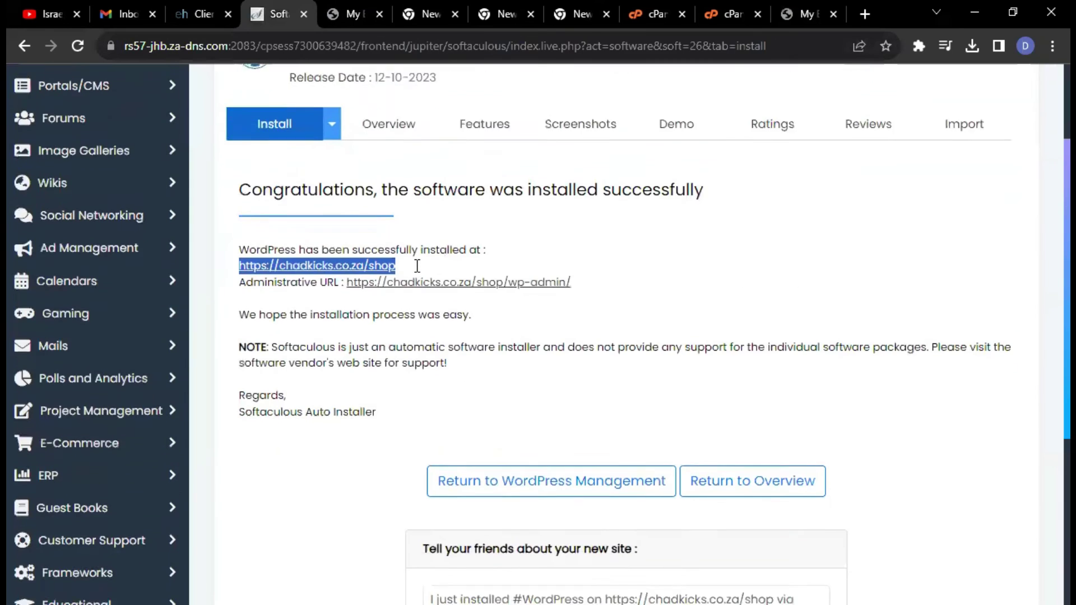
pyautogui.click(678, 88)
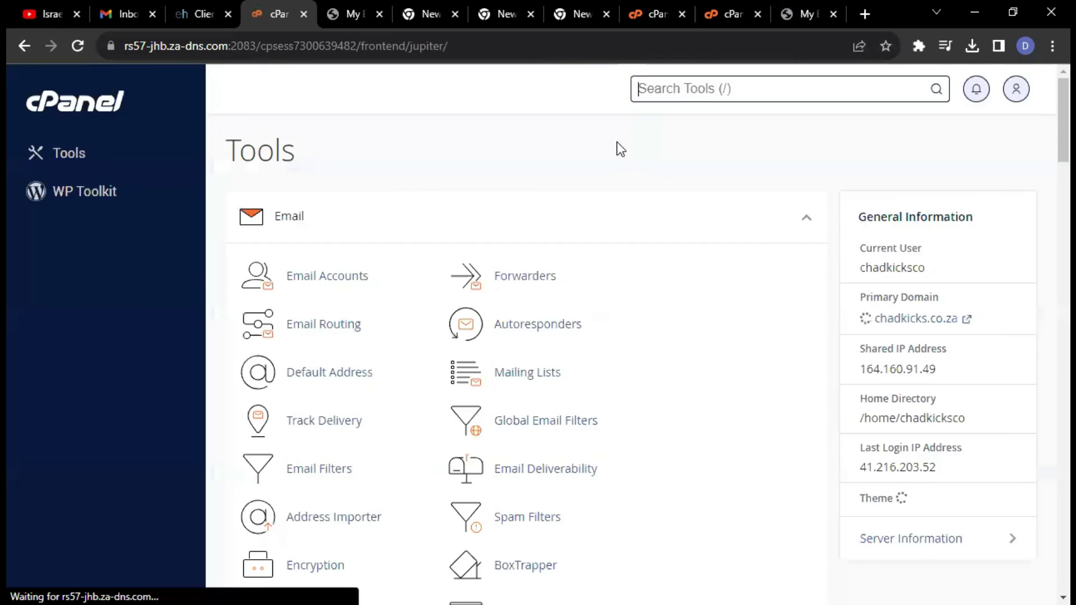
pyautogui.scroll(-2, 314, 330)
pyautogui.scroll(-4, 314, 349)
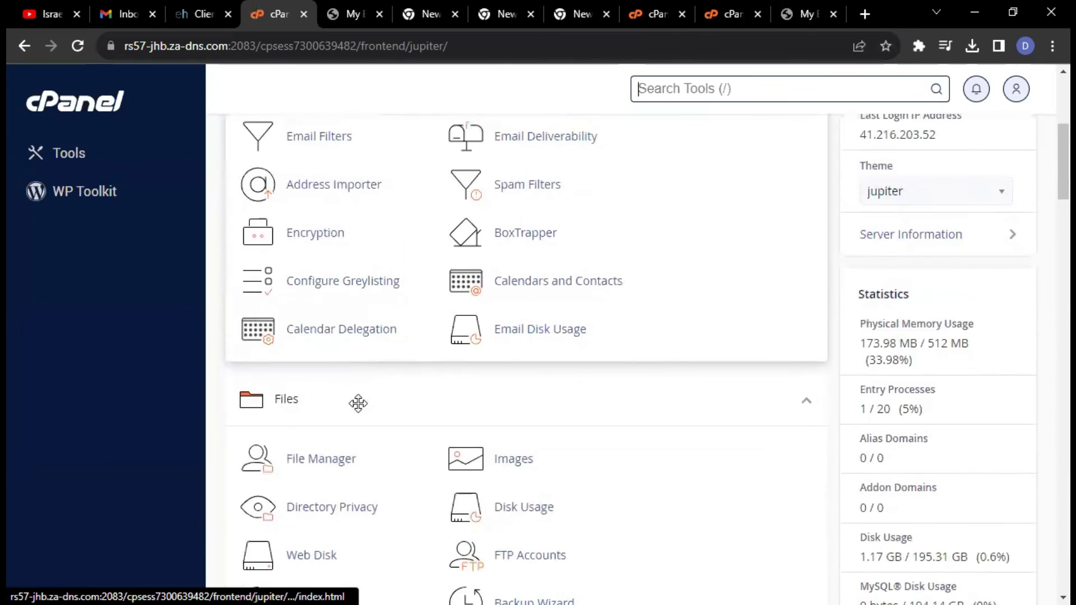
pyautogui.click(344, 461)
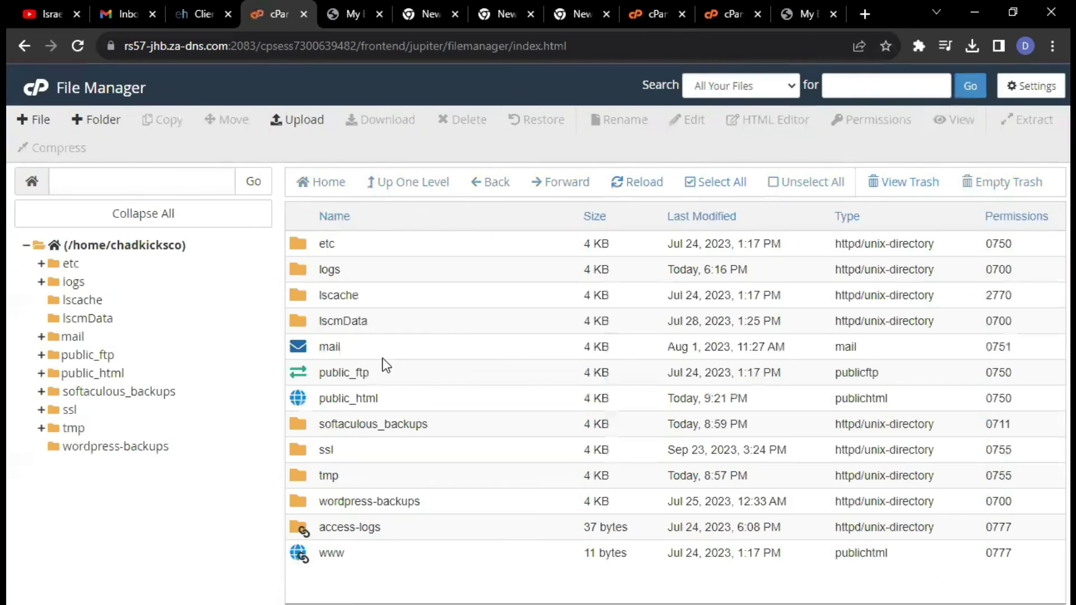
pyautogui.doubleClick(409, 401)
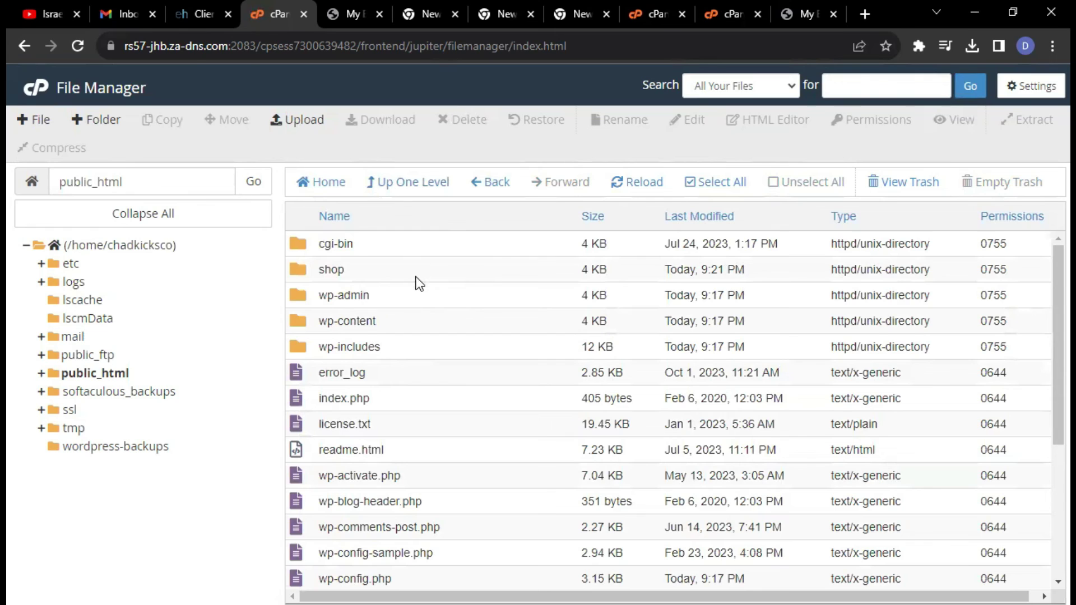
# Inspect the WordPress files inside the shop folder, then go back up and review the contents of public_html.
pyautogui.doubleClick(377, 273)
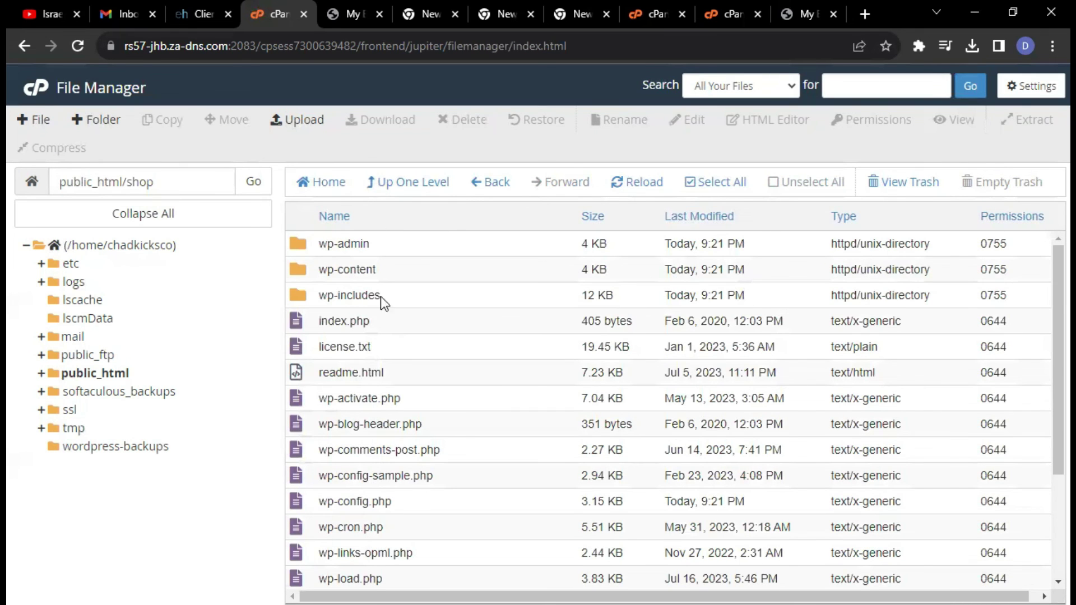
pyautogui.click(413, 179)
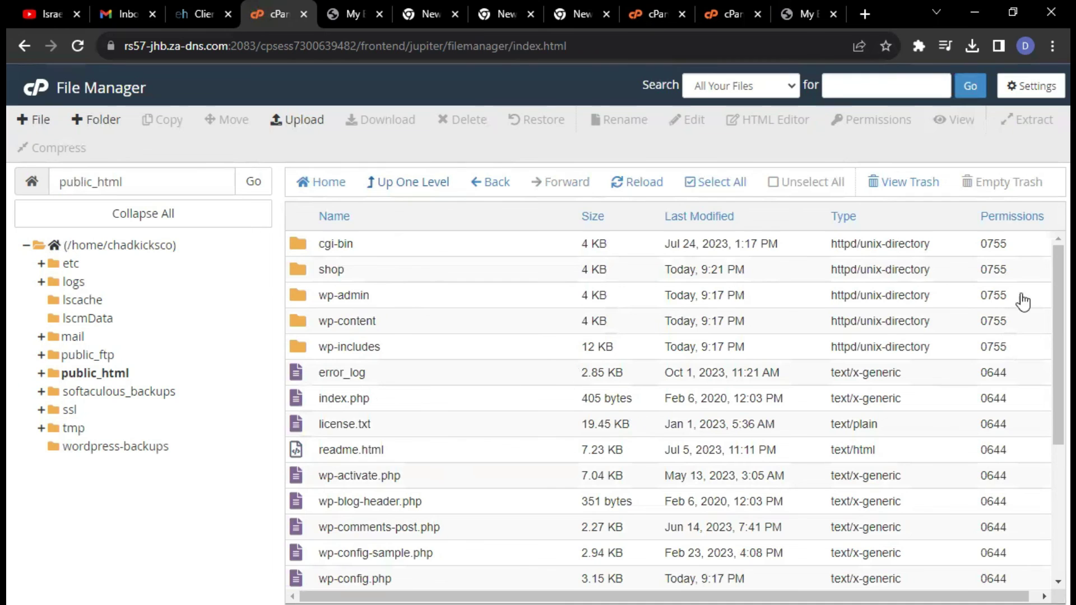
pyautogui.moveTo(1056, 280)
pyautogui.mouseDown()
pyautogui.moveTo(1056, 446)
pyautogui.moveTo(1056, 280)
pyautogui.mouseUp()
pyautogui.scroll(-5, 426, 527)
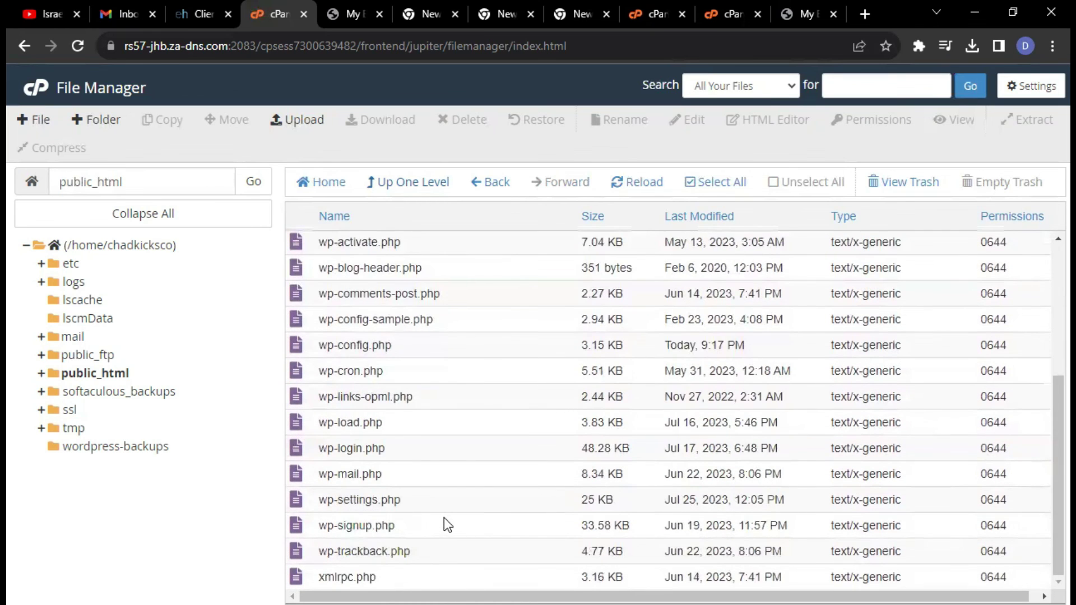
# Open wp-config.php from public_html in a separate tab and look back over the folder's file list.
pyautogui.scroll(2, 444, 524)
pyautogui.click(342, 427)
pyautogui.scroll(3, 338, 484)
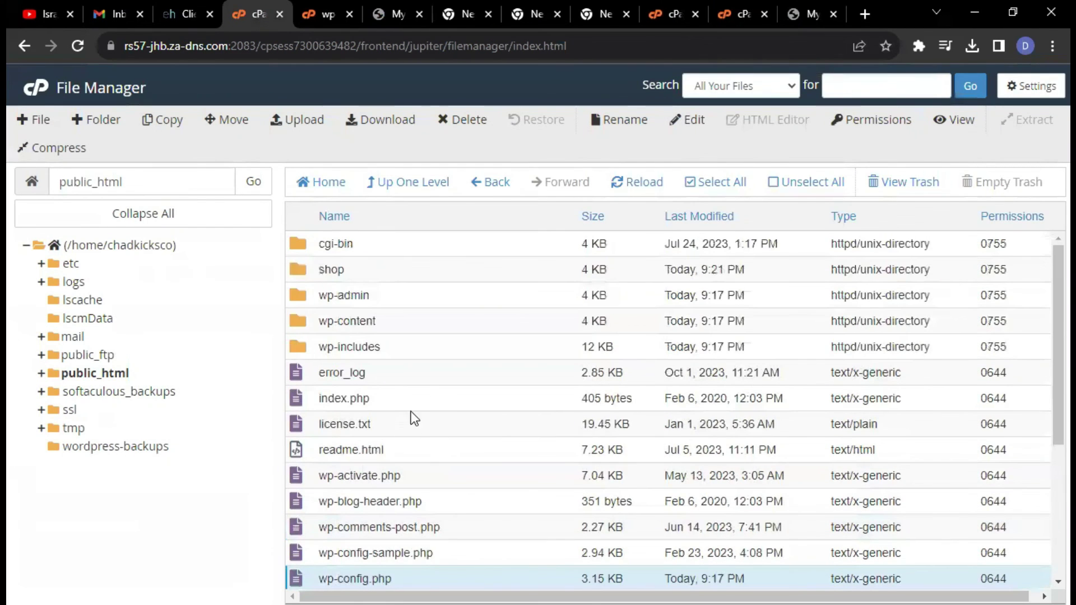